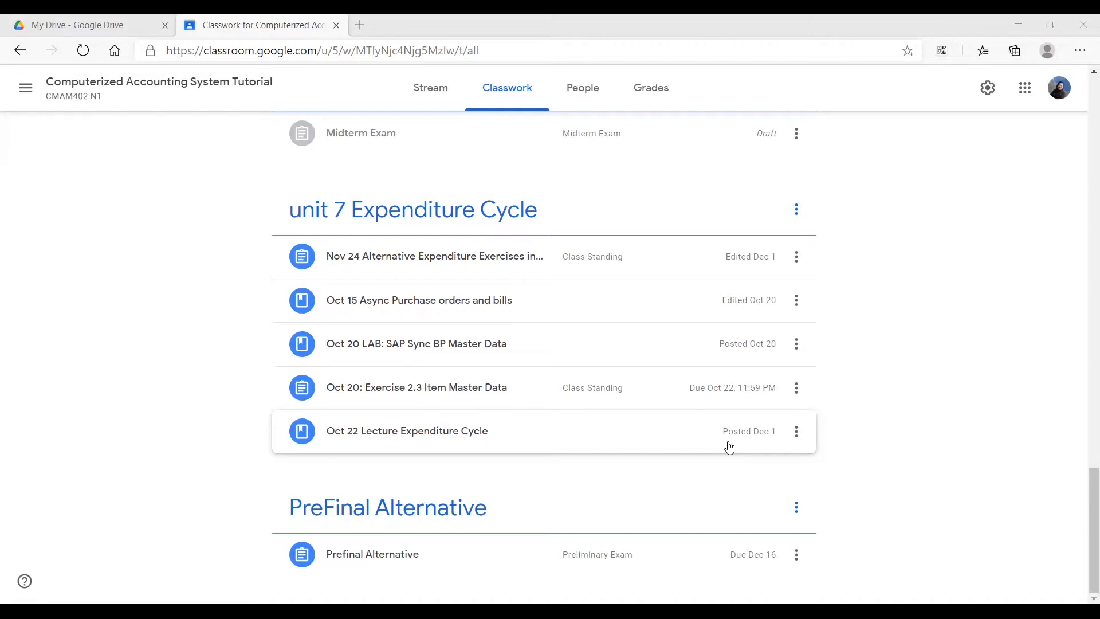
{"action": "key", "text": "Home"}
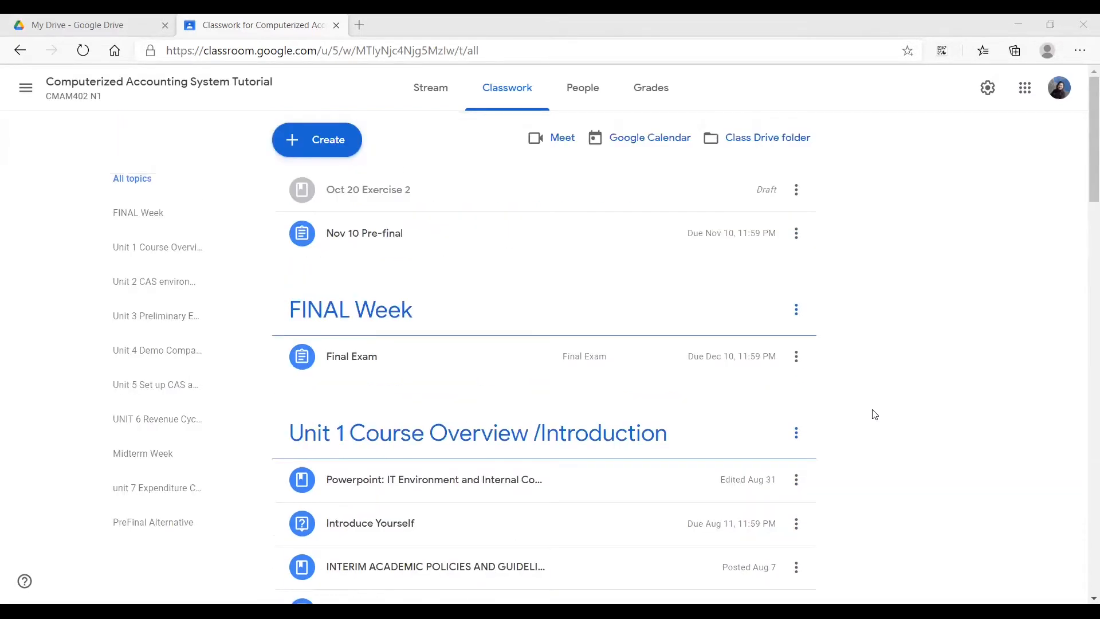
{"action": "scroll", "coordinate": [875, 415], "scroll_direction": "down", "scroll_amount": 20}
{"action": "scroll", "coordinate": [875, 414], "scroll_direction": "up", "scroll_amount": 20}
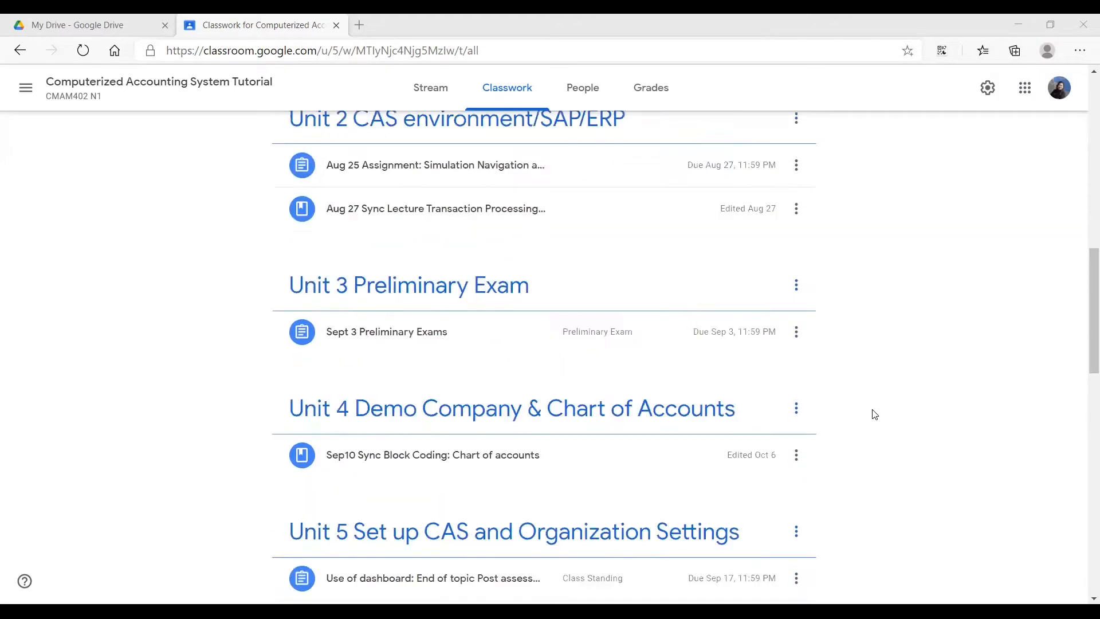
{"action": "scroll", "coordinate": [875, 415], "scroll_direction": "down", "scroll_amount": 20}
{"action": "scroll", "coordinate": [875, 414], "scroll_direction": "up", "scroll_amount": 20}
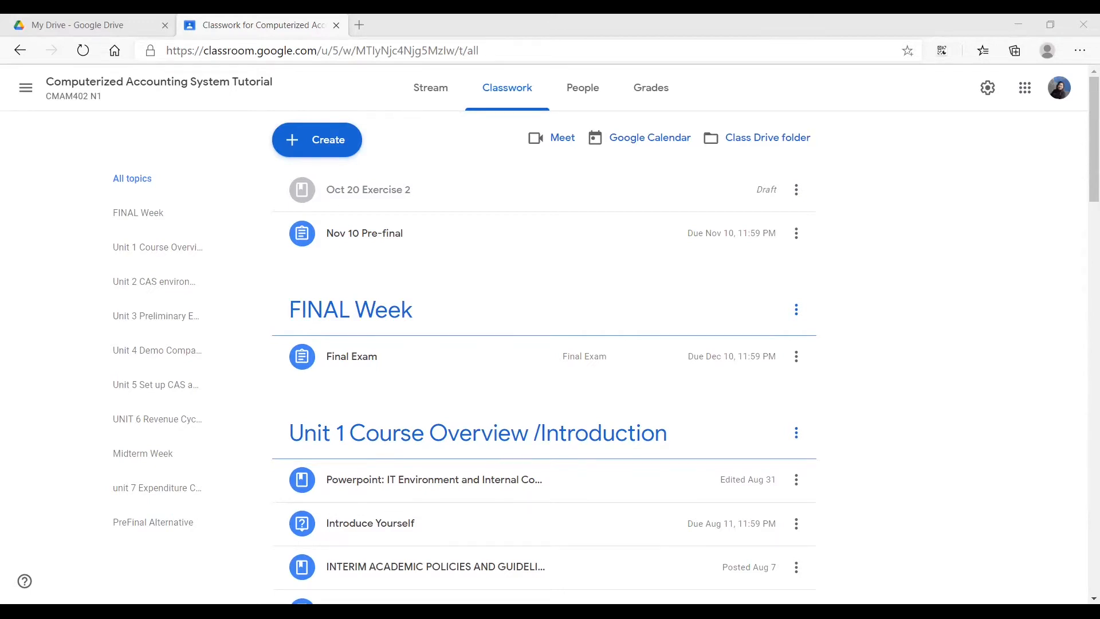
- Open the Prefinal Alternative assignment and read its instructions, grading rubric and attached materials
{"action": "left_click", "coordinate": [951, 445]}
{"action": "scroll", "coordinate": [951, 445], "scroll_direction": "down", "scroll_amount": 15}
{"action": "left_click", "coordinate": [422, 555]}
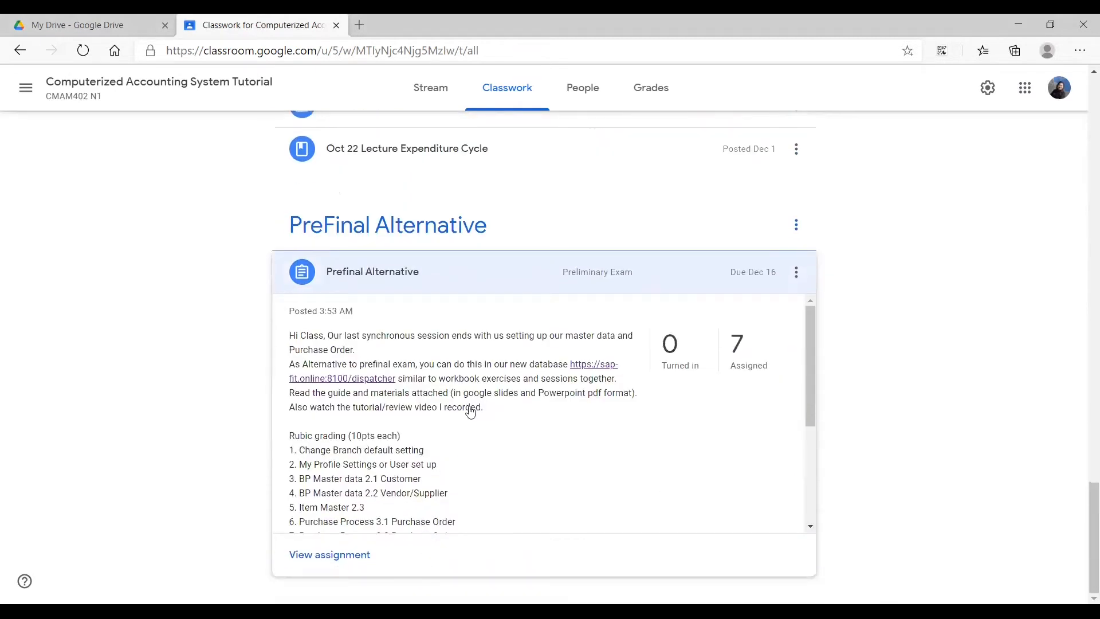
{"action": "scroll", "coordinate": [469, 412], "scroll_direction": "down", "scroll_amount": 3}
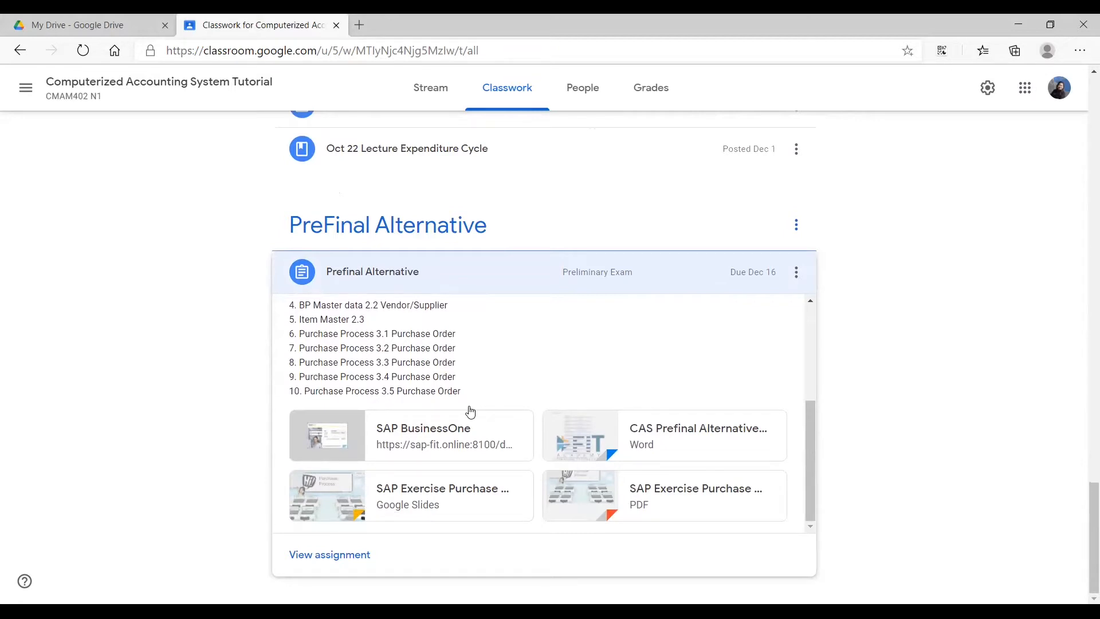
- Review the exercises in the attached CAS Prefinal Alternative Word document, from BP and Item Master Data through Purchase Process, and return to the assignment
{"action": "left_click", "coordinate": [595, 446]}
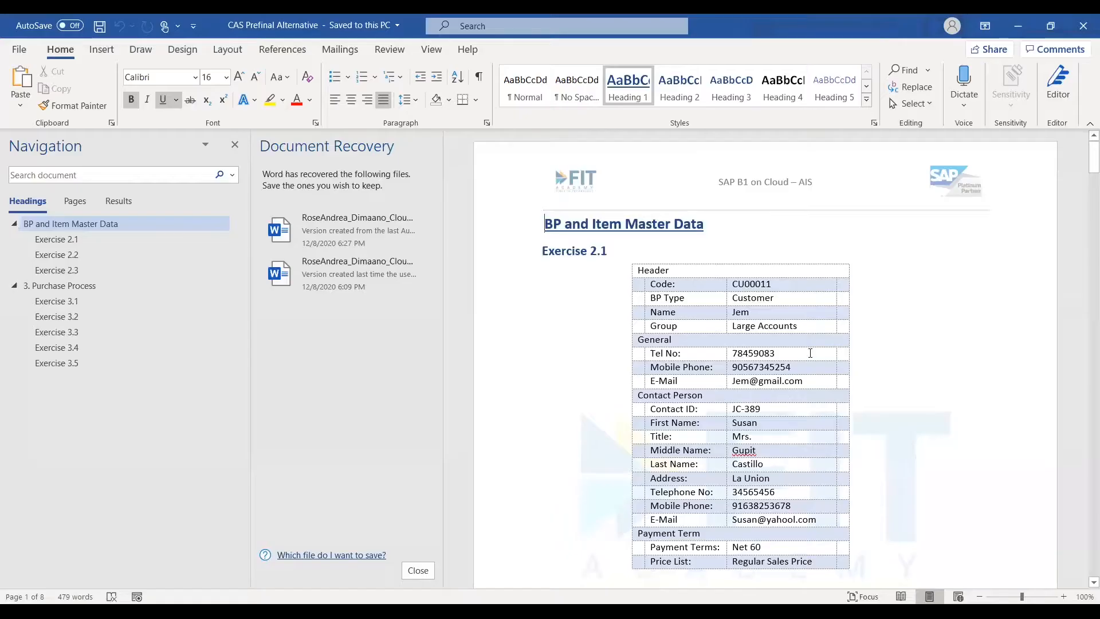
{"action": "scroll", "coordinate": [813, 355], "scroll_direction": "down", "scroll_amount": 20}
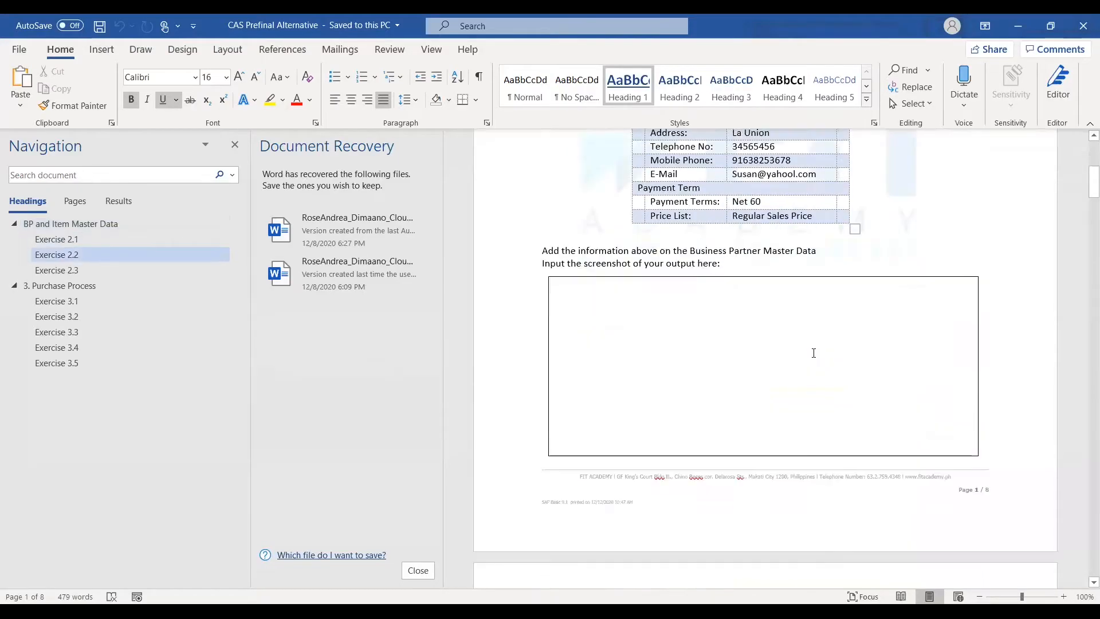
{"action": "scroll", "coordinate": [814, 355], "scroll_direction": "down", "scroll_amount": 20}
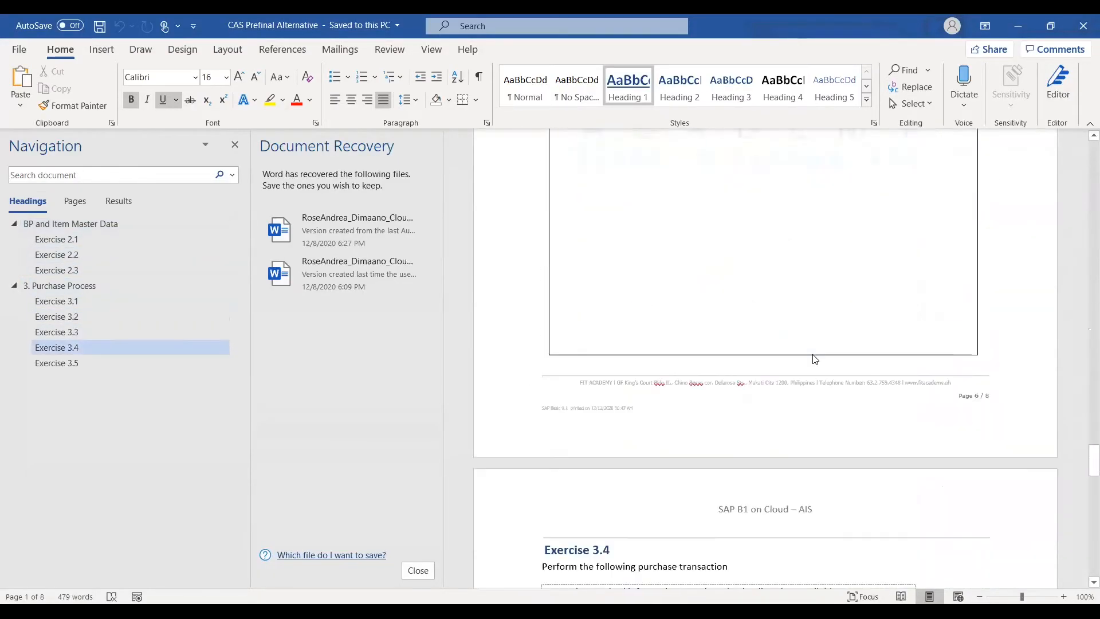
{"action": "scroll", "coordinate": [816, 360], "scroll_direction": "down", "scroll_amount": 5}
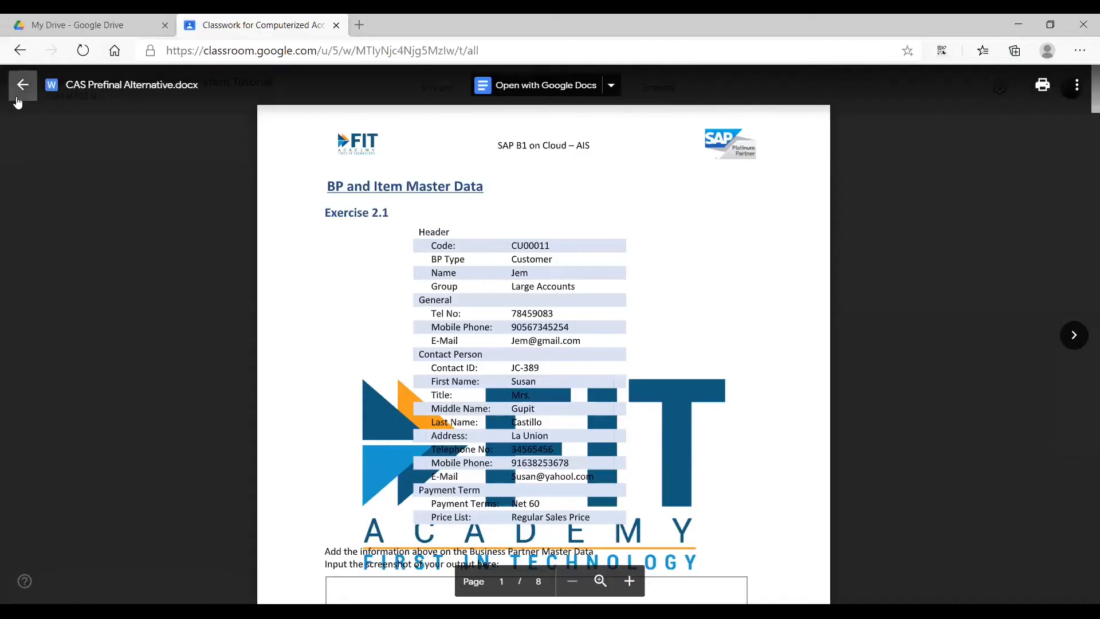
{"action": "left_click", "coordinate": [22, 83]}
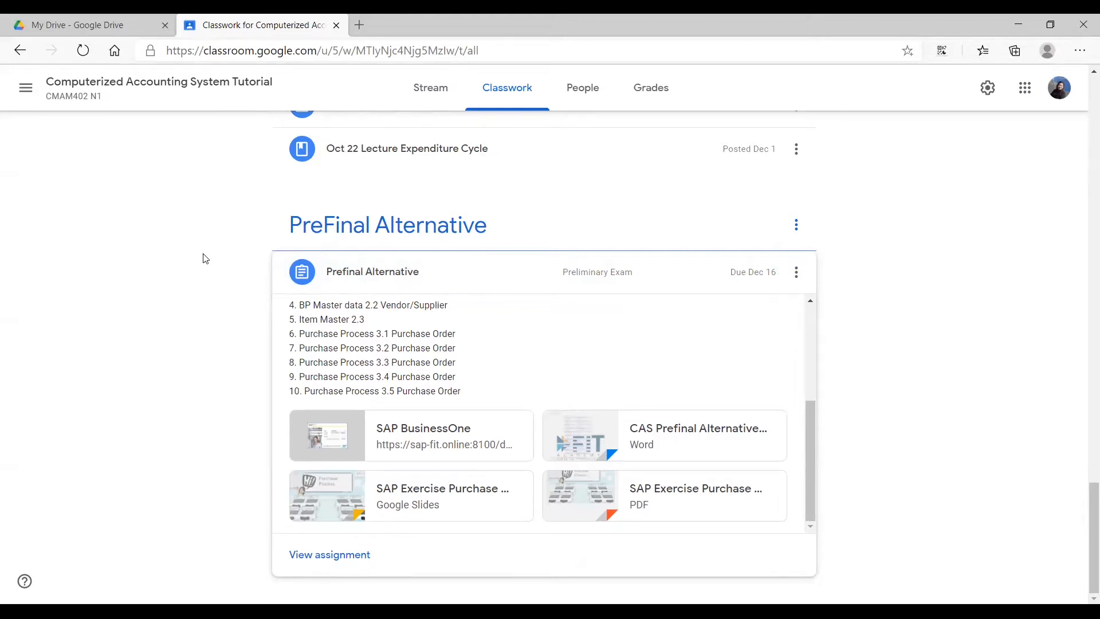
- Open the SAP Business One link from the assignment instructions and log on to the OEC Computers company, dismissing the System Messages Log
{"action": "scroll", "coordinate": [462, 363], "scroll_direction": "up", "scroll_amount": 2}
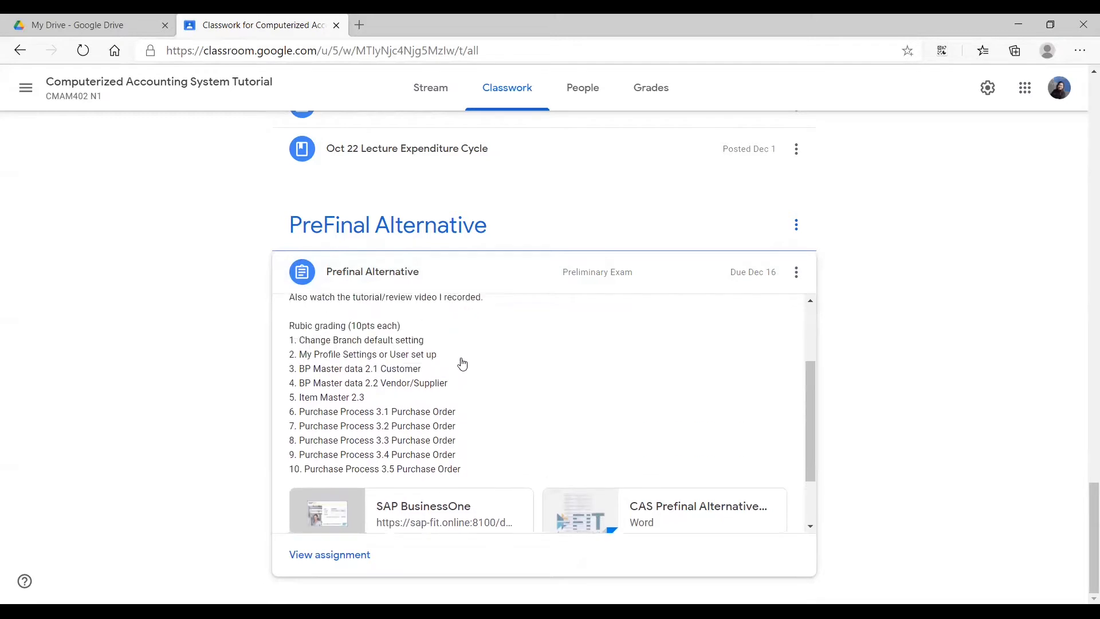
{"action": "scroll", "coordinate": [462, 364], "scroll_direction": "up", "scroll_amount": 2}
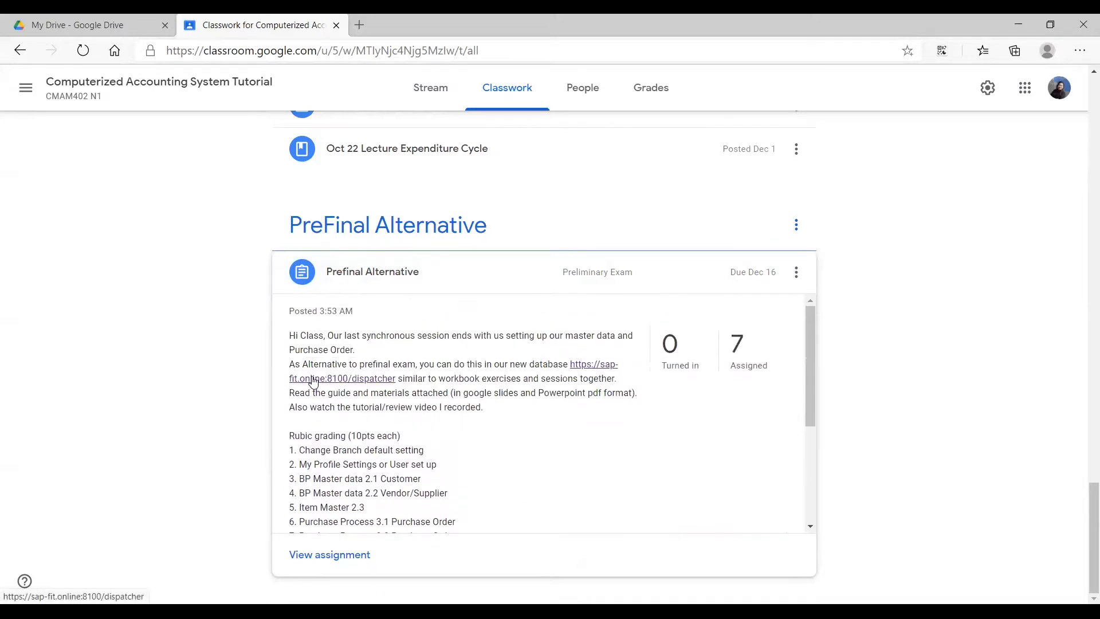
{"action": "left_click", "coordinate": [320, 382]}
{"action": "left_click", "coordinate": [243, 26]}
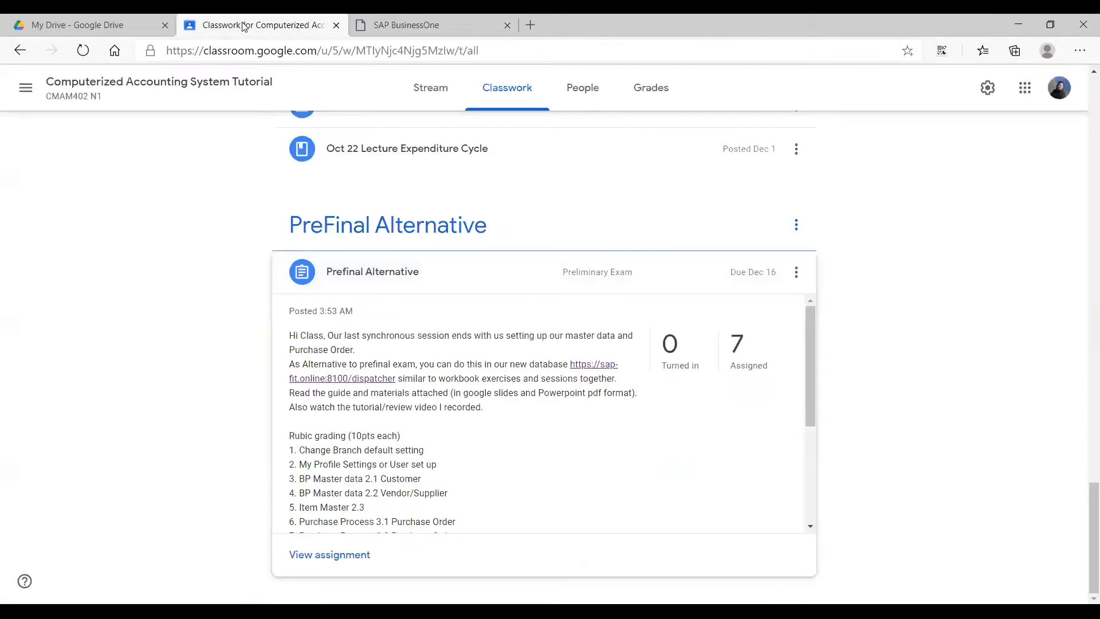
{"action": "left_click", "coordinate": [421, 20]}
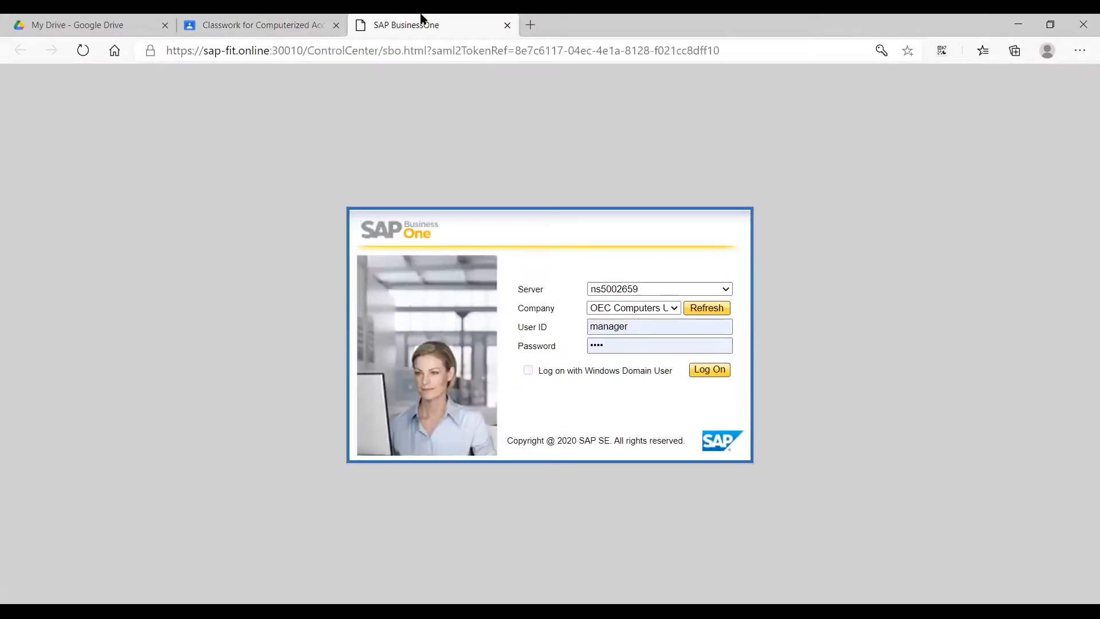
{"action": "left_click", "coordinate": [709, 373]}
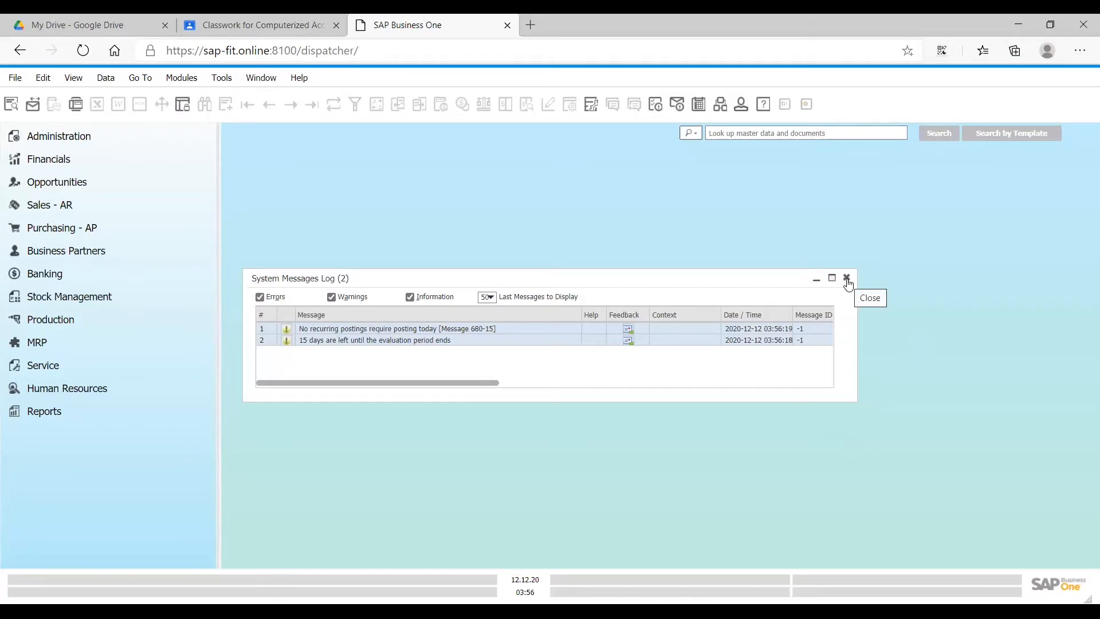
{"action": "left_click", "coordinate": [847, 279]}
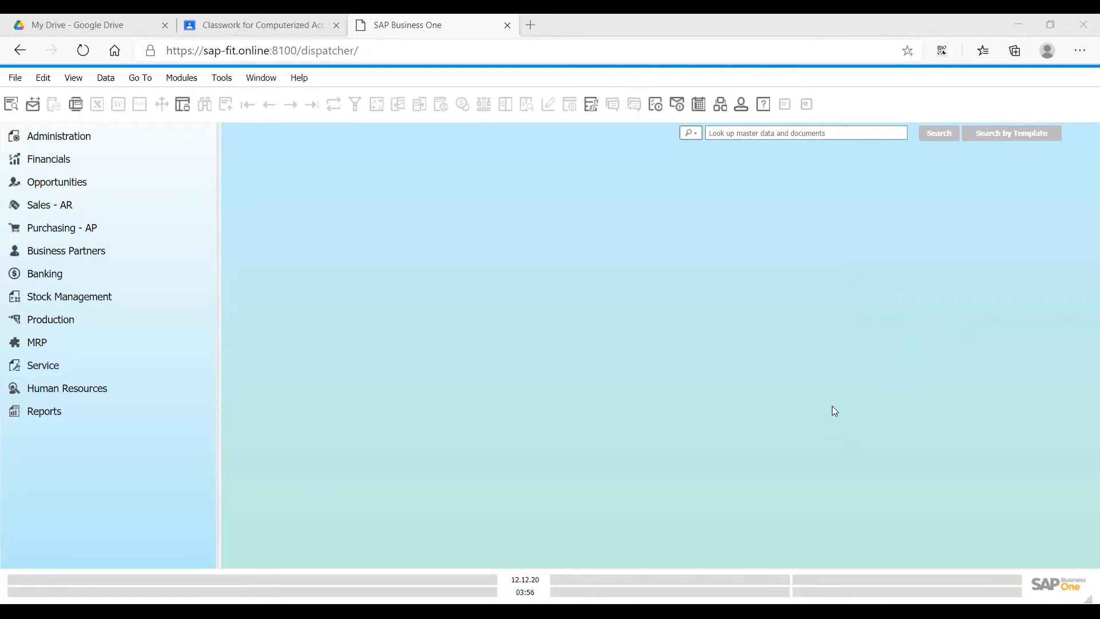
- View the contents of the Business Partners and Stock Management modules
{"action": "left_click", "coordinate": [78, 248]}
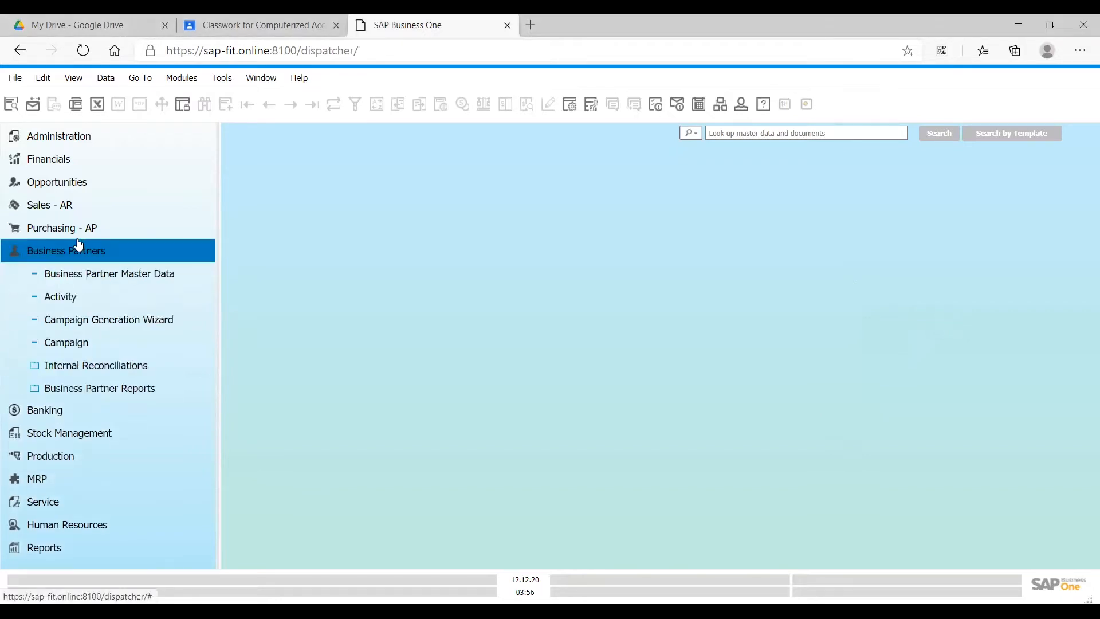
{"action": "left_click", "coordinate": [100, 276]}
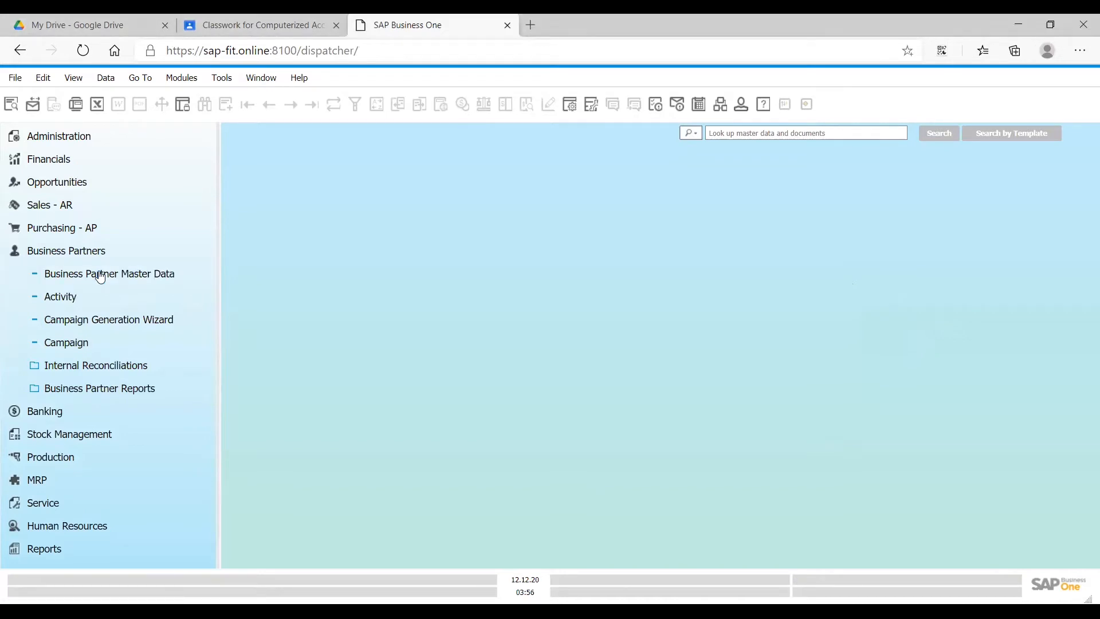
{"action": "left_click", "coordinate": [94, 437]}
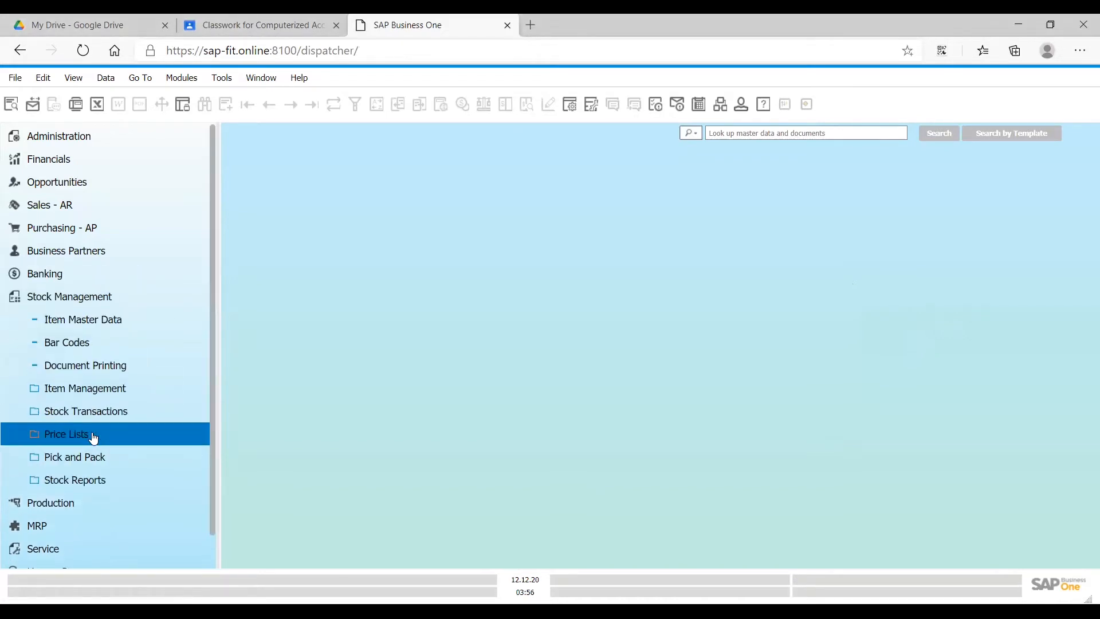
{"action": "left_click", "coordinate": [105, 301]}
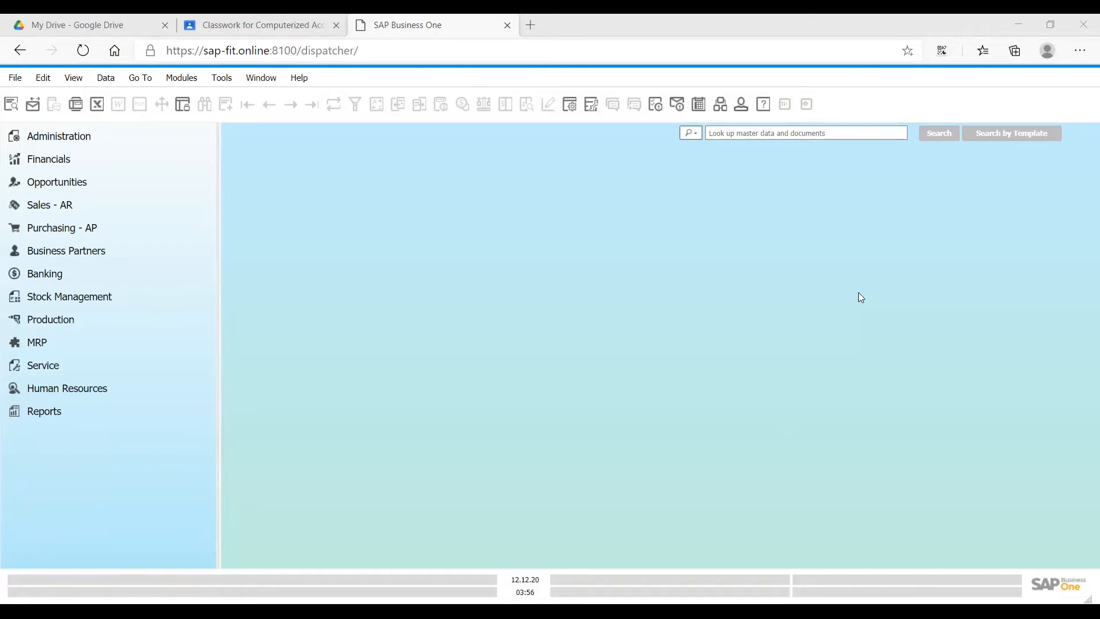
- Open the user setup for the manager account and replace the user name with the user's own full name
{"action": "left_click", "coordinate": [736, 109]}
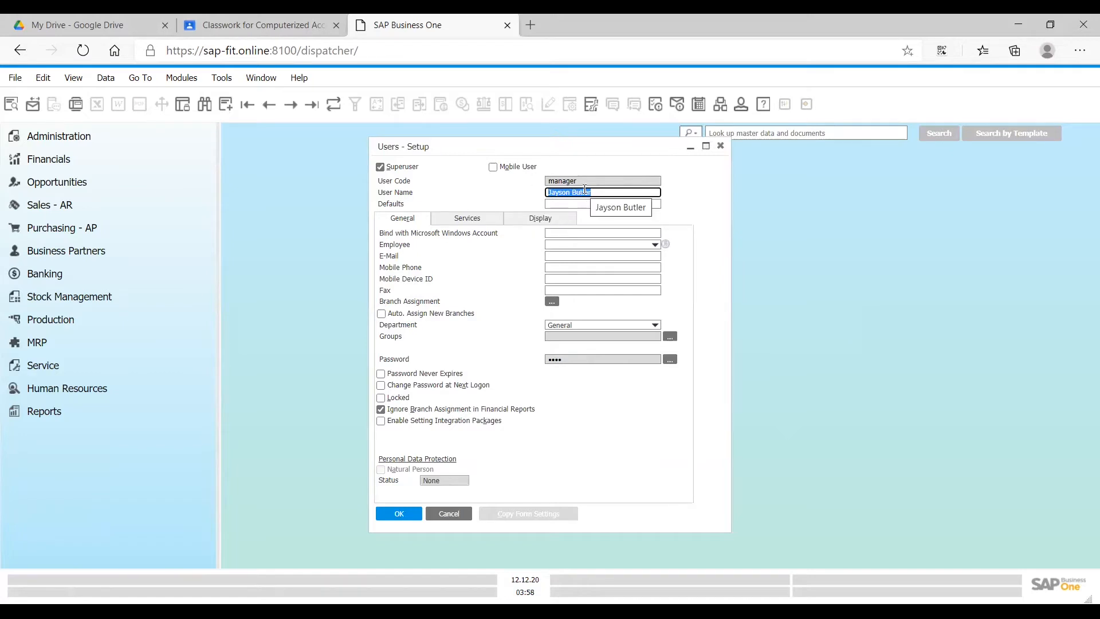
{"action": "type", "text": "Rose Andre"}
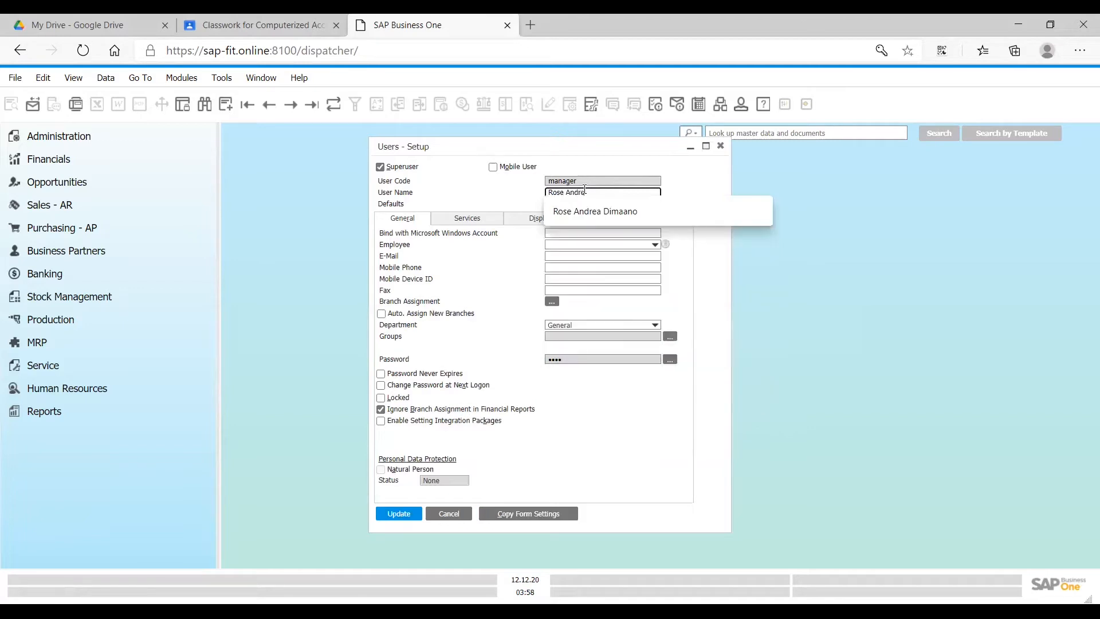
{"action": "type", "text": "a Dimaano"}
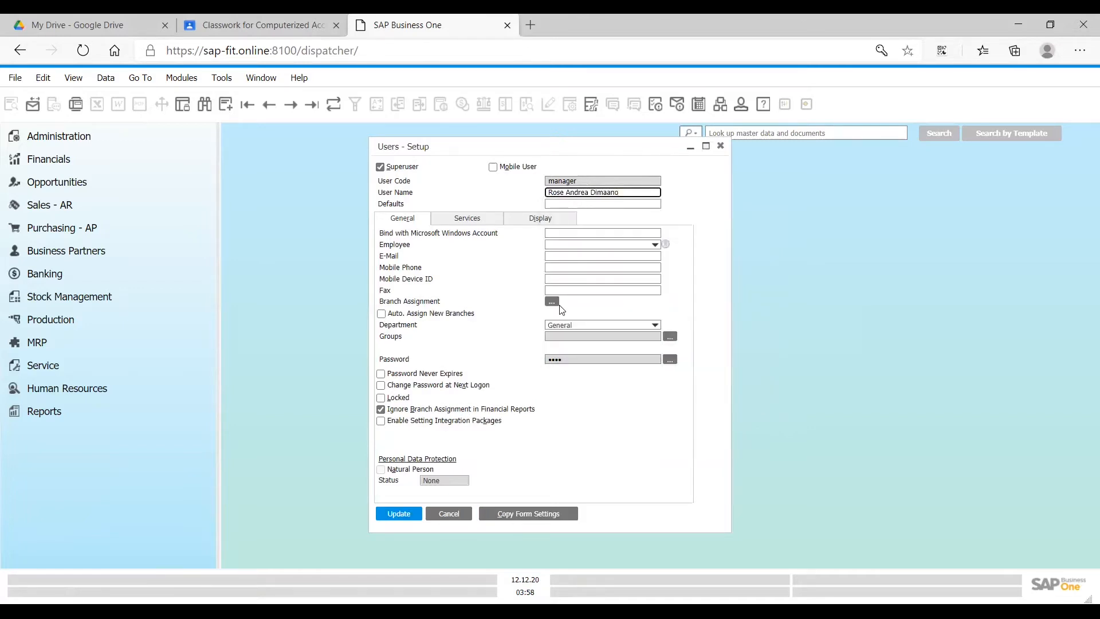
- Change the account password by entering the old password, new password and confirmation, and save the login in the browser
{"action": "left_click", "coordinate": [571, 360]}
{"action": "key", "text": "alt+Tab"}
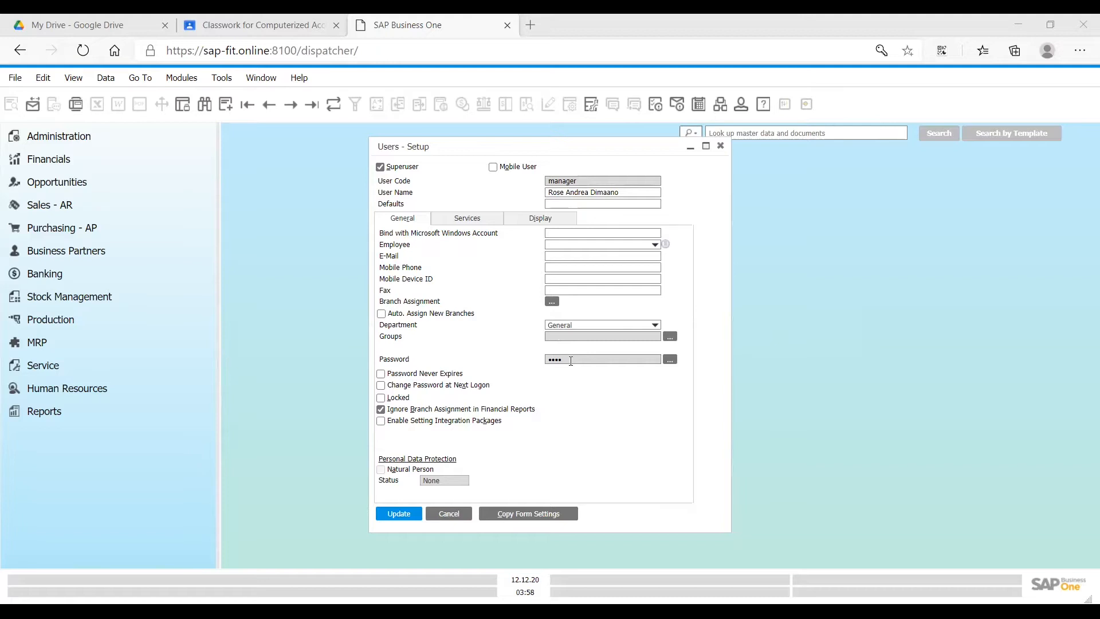
{"action": "left_click", "coordinate": [670, 359]}
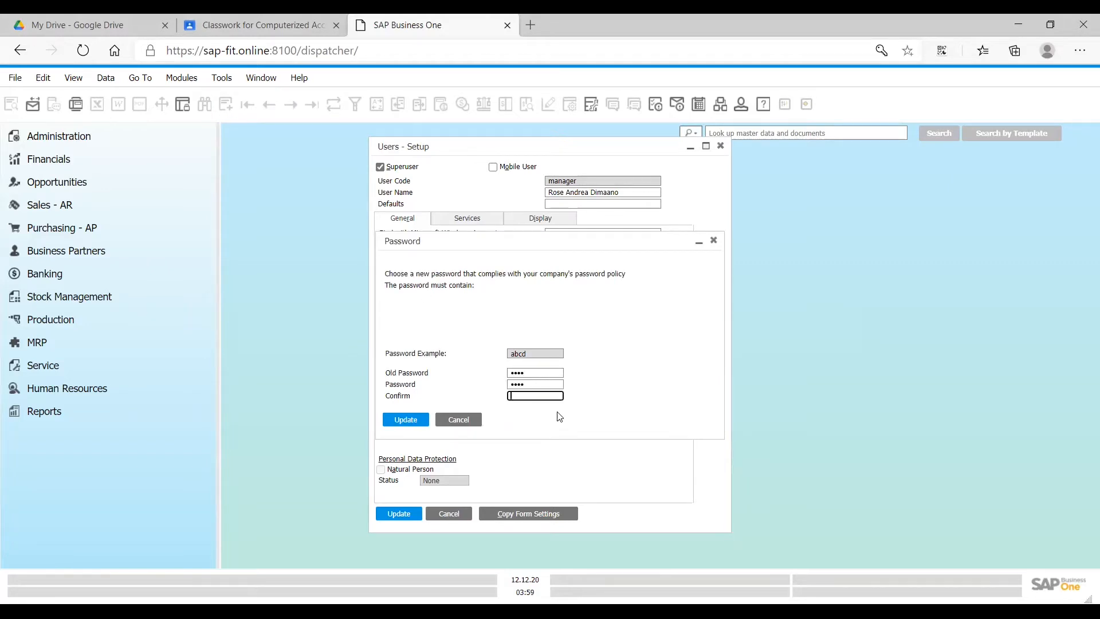
{"action": "type", "text": "ab"}
{"action": "left_click", "coordinate": [410, 421]}
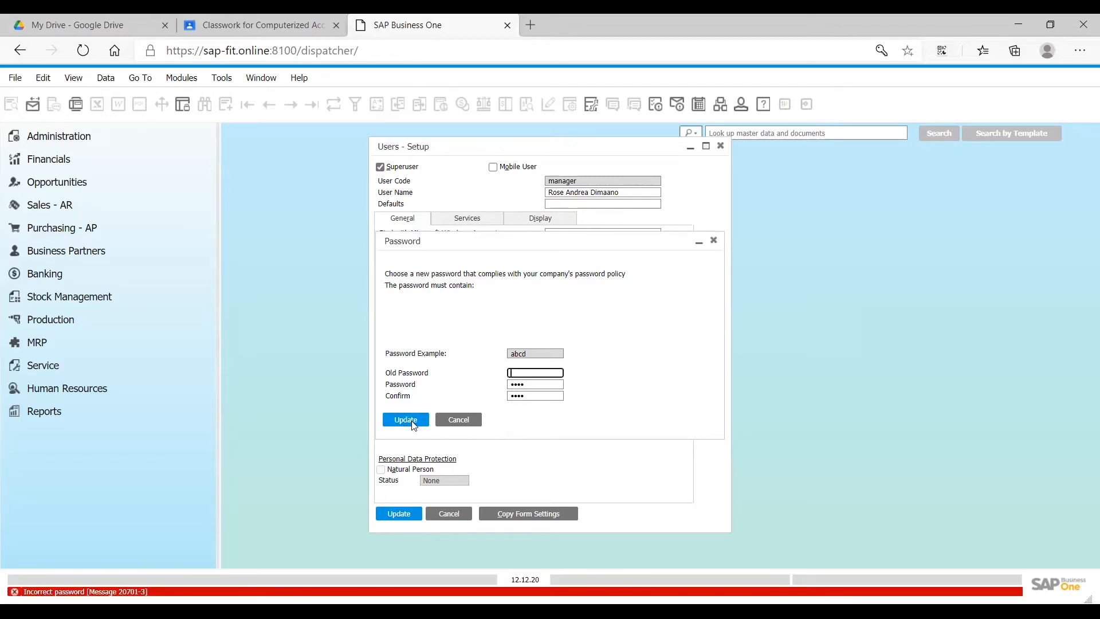
{"action": "type", "text": "abc"}
{"action": "left_click", "coordinate": [411, 420]}
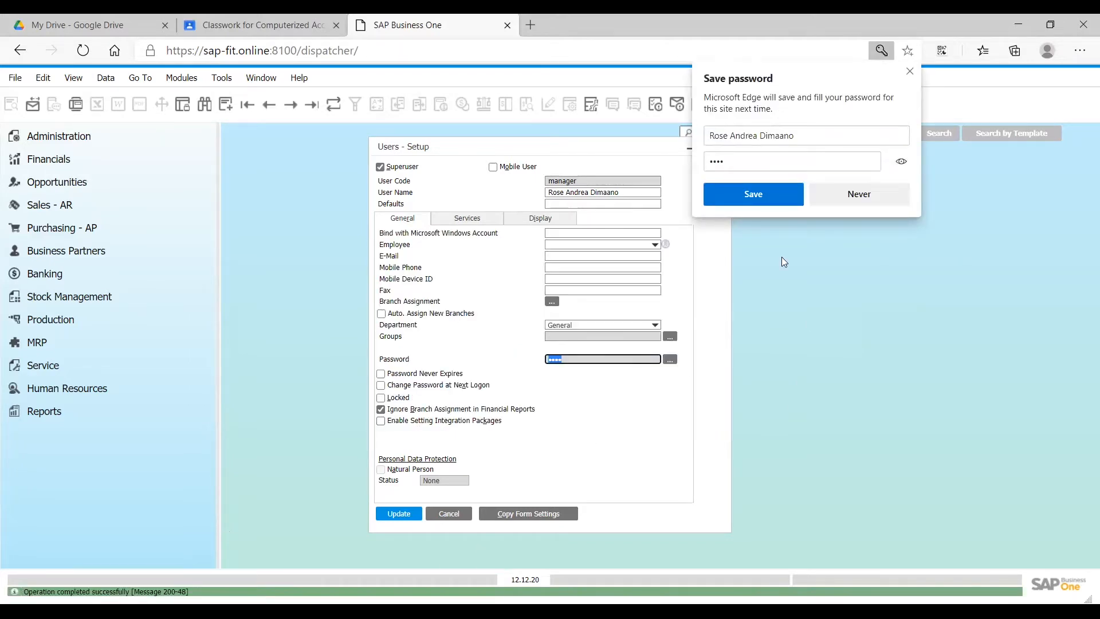
{"action": "left_click", "coordinate": [753, 194]}
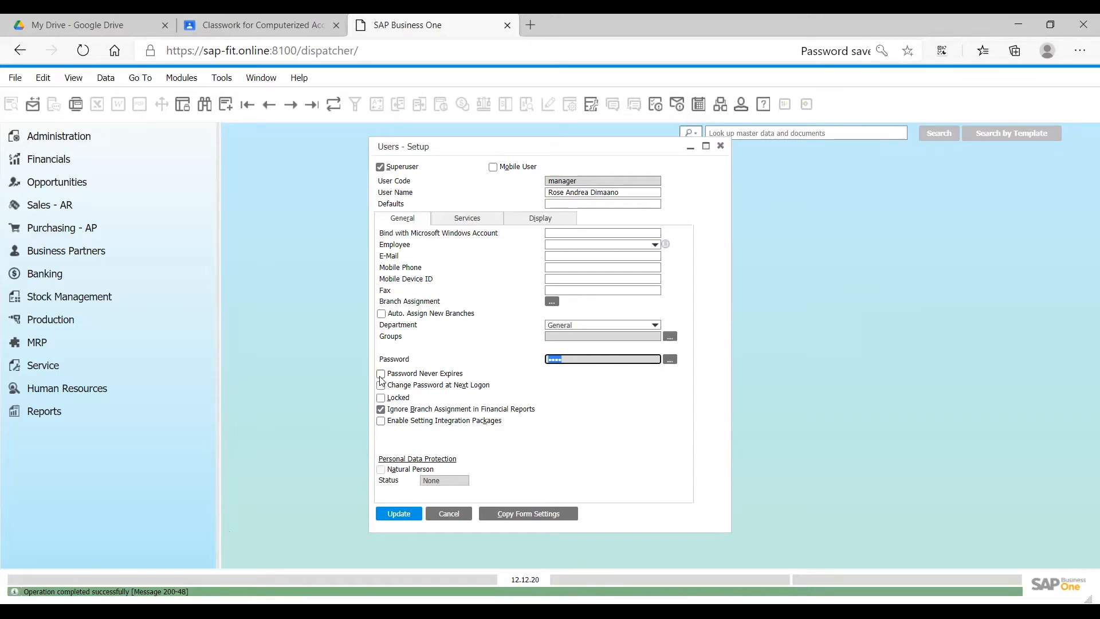
- Update the user record and accept the language setting change that closes all open windows
{"action": "left_click", "coordinate": [381, 375]}
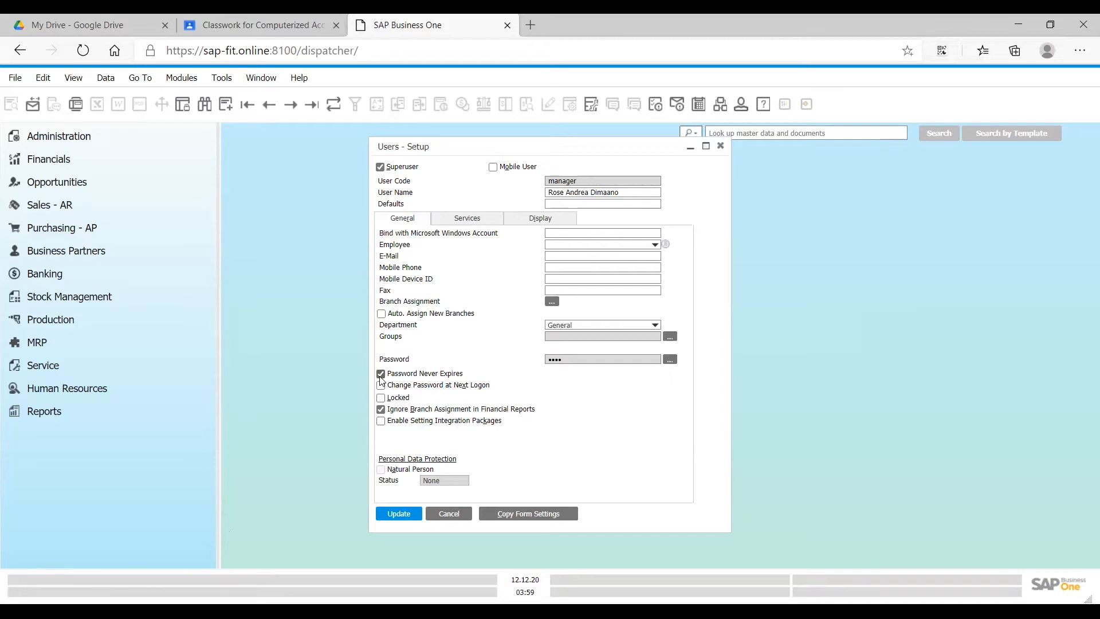
{"action": "left_click", "coordinate": [381, 375]}
{"action": "left_click", "coordinate": [399, 513]}
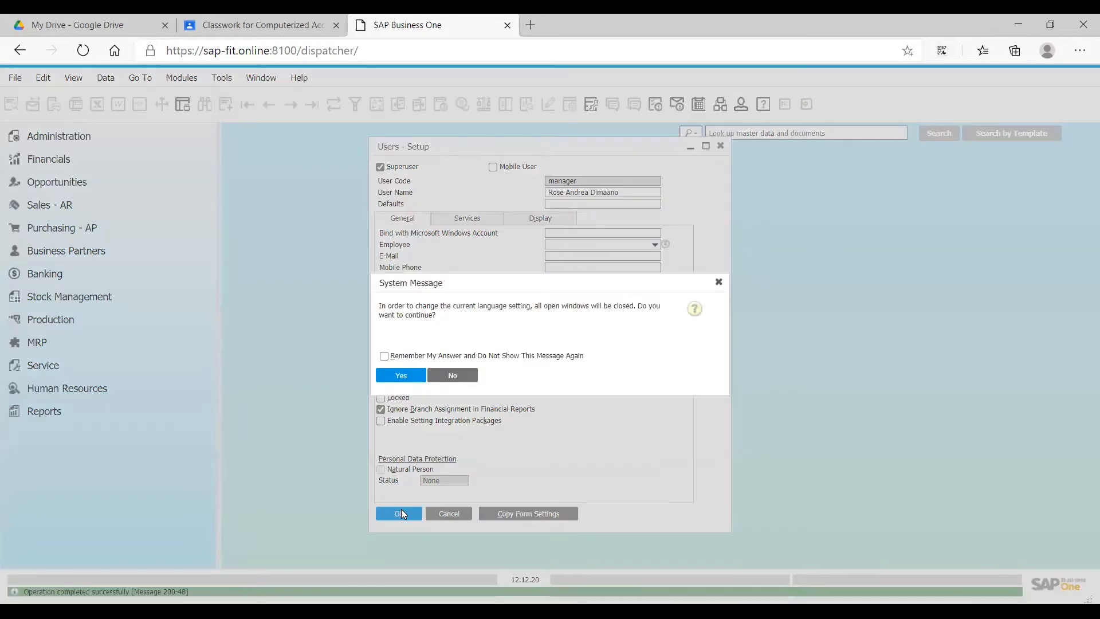
{"action": "key", "text": "Return"}
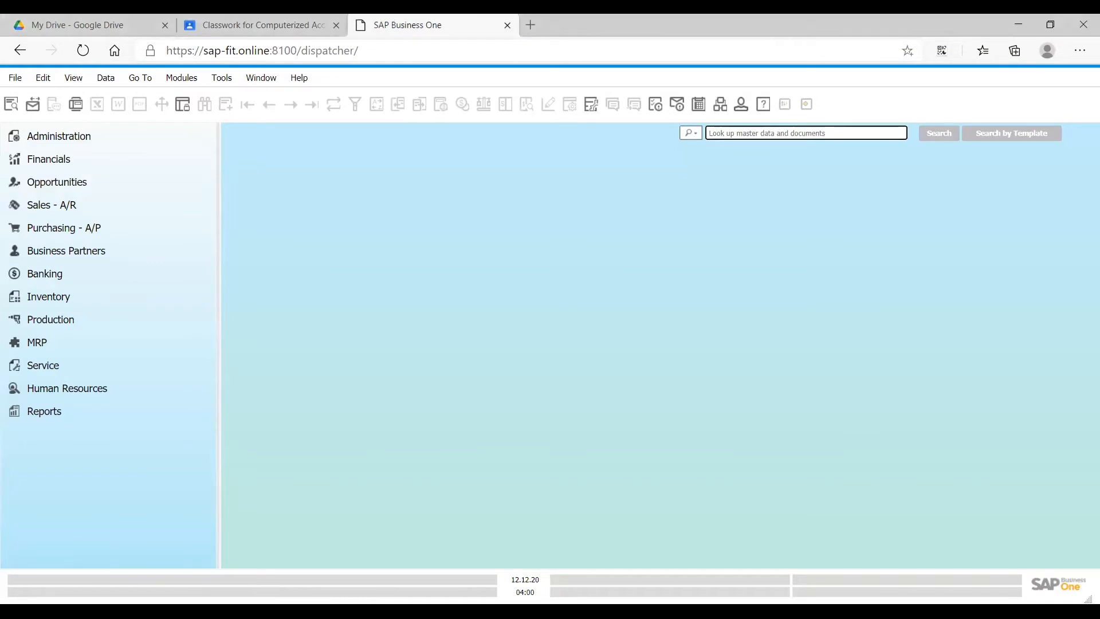
- Open the financial Branches setup and replace the branch name of Branch 1 with the user's own full name
{"action": "left_click", "coordinate": [140, 138]}
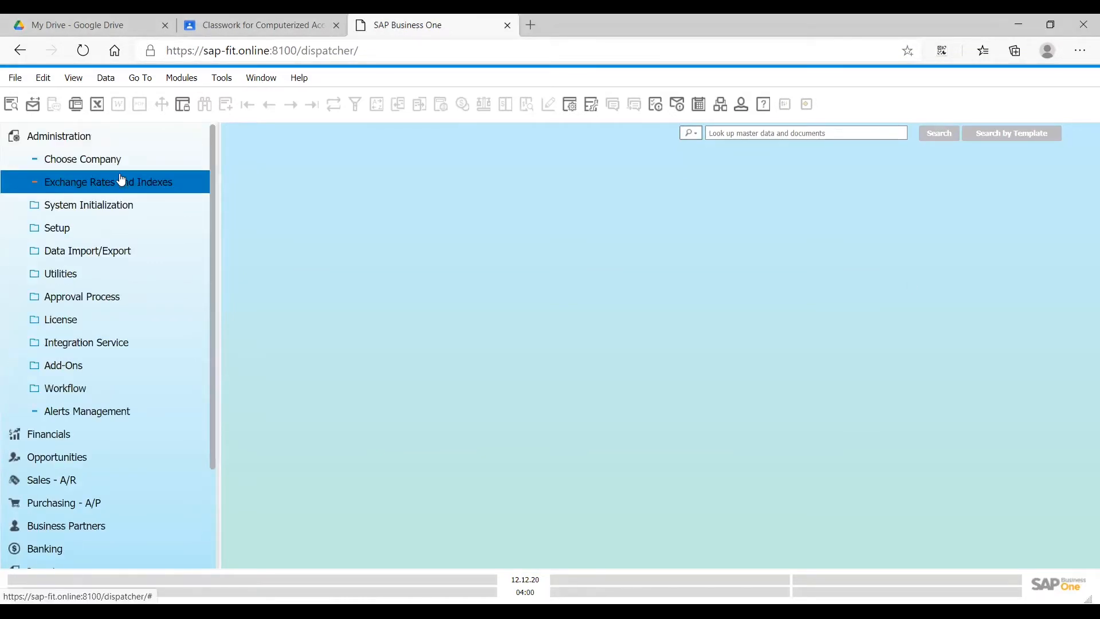
{"action": "left_click", "coordinate": [109, 228]}
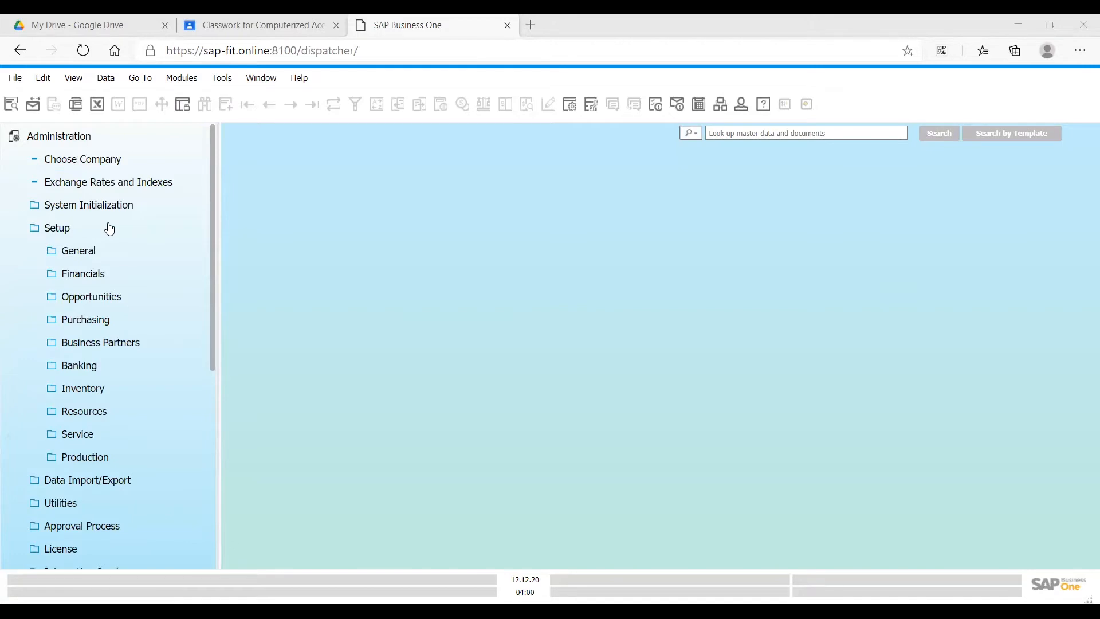
{"action": "left_click", "coordinate": [88, 279]}
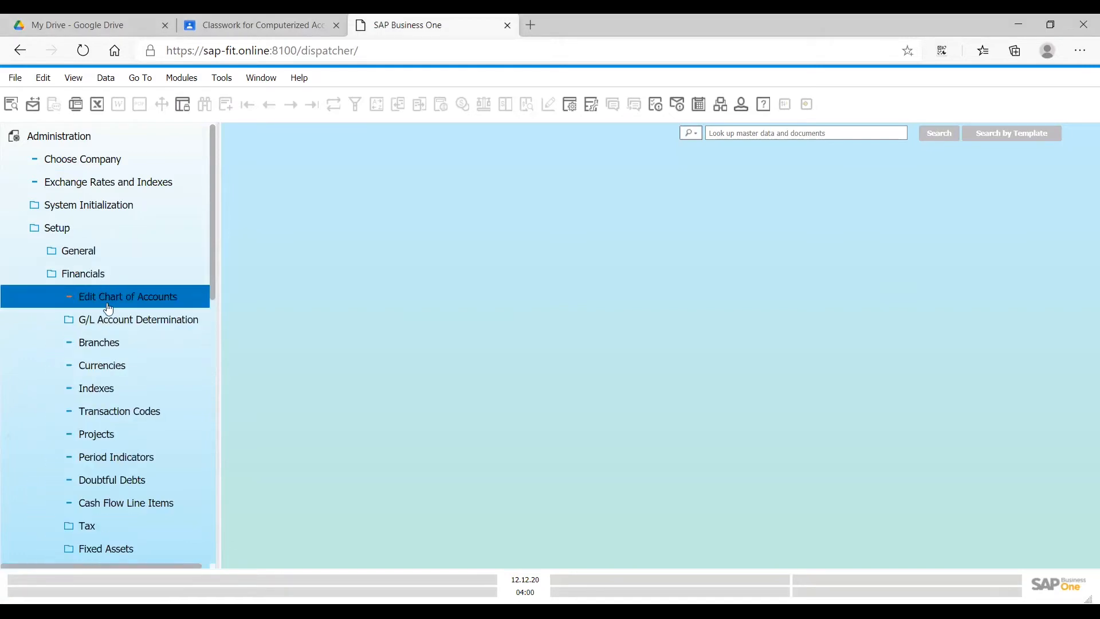
{"action": "left_click", "coordinate": [133, 353]}
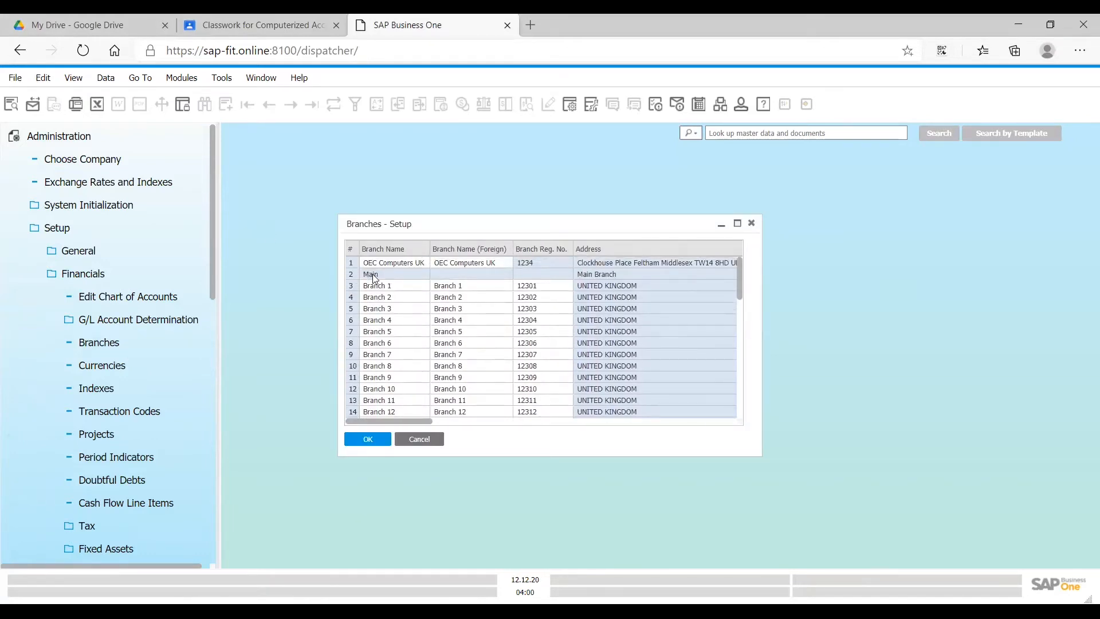
{"action": "left_click", "coordinate": [392, 289]}
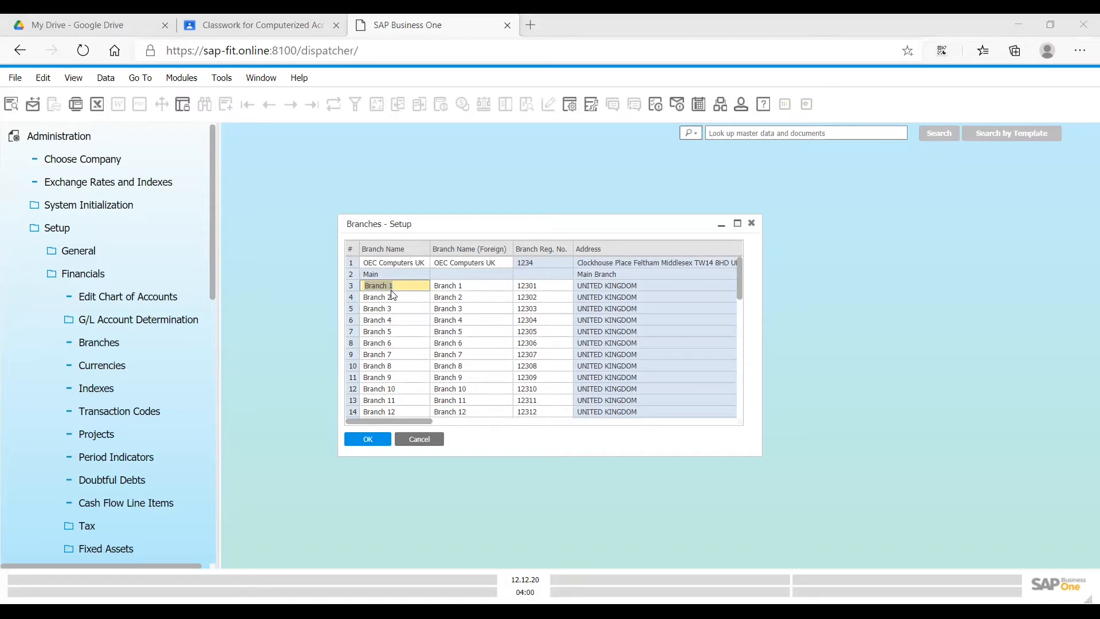
{"action": "type", "text": "Rose"}
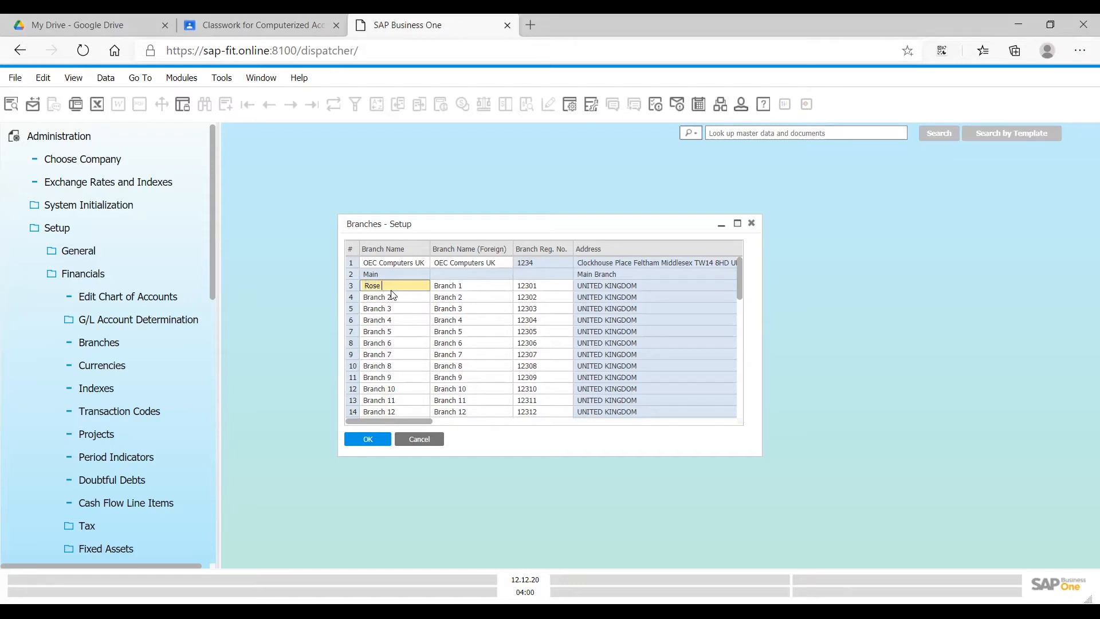
{"action": "type", "text": " Ad"}
{"action": "type", "text": "rea Dimaano"}
{"action": "key", "text": "Tab"}
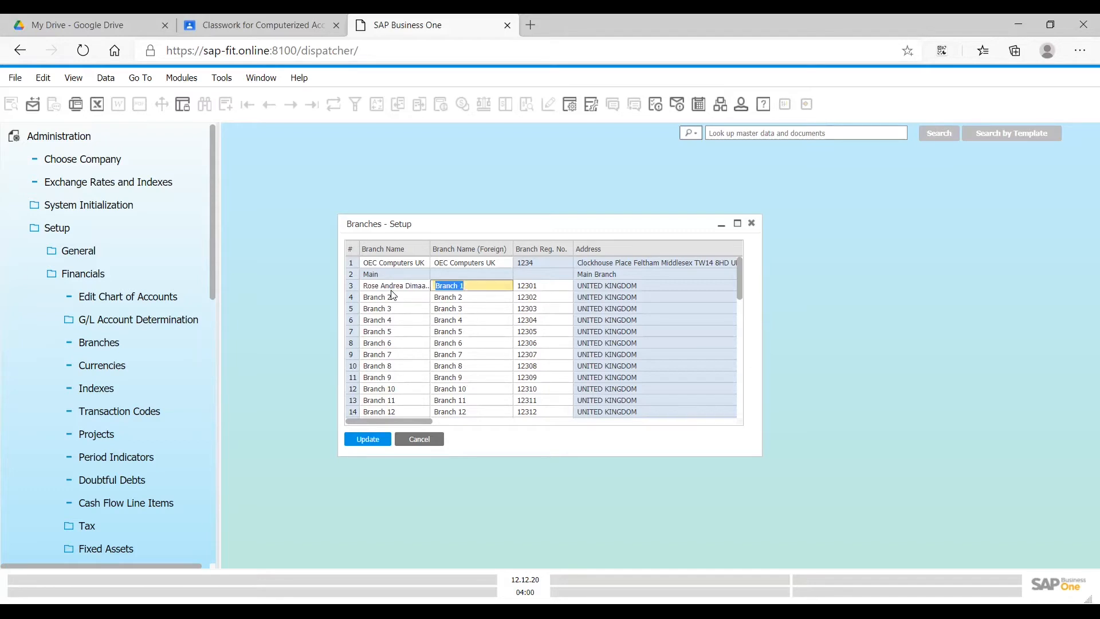
- Set the foreign name of the same branch to the user's full name, update the branches and close the setup
{"action": "type", "text": "Rose Andrea Dimaano"}
{"action": "key", "text": "Tab"}
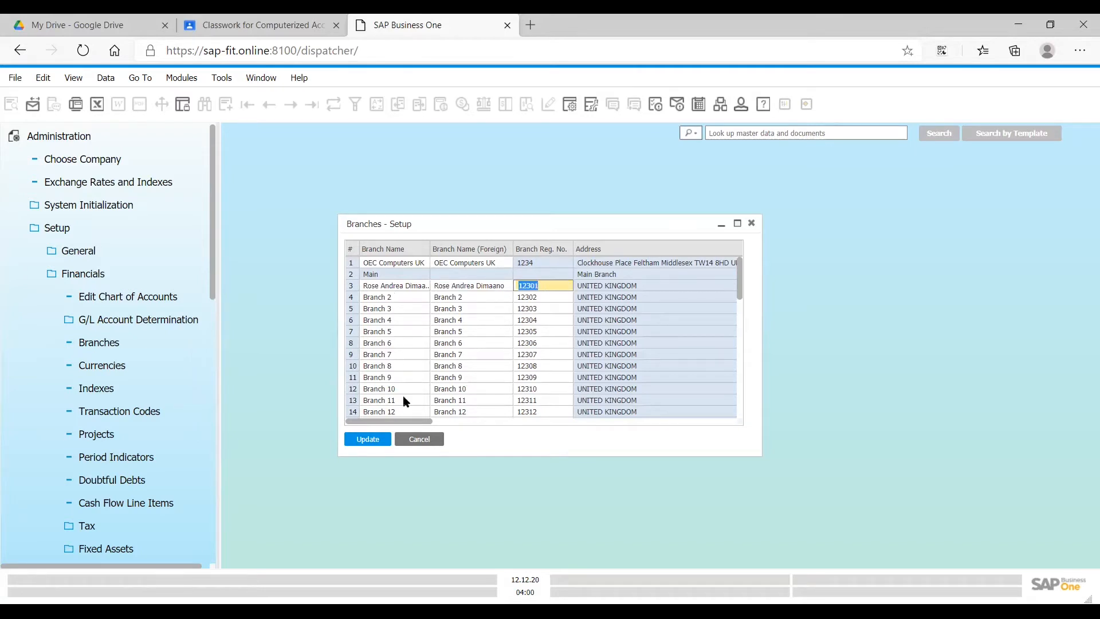
{"action": "left_click", "coordinate": [374, 438]}
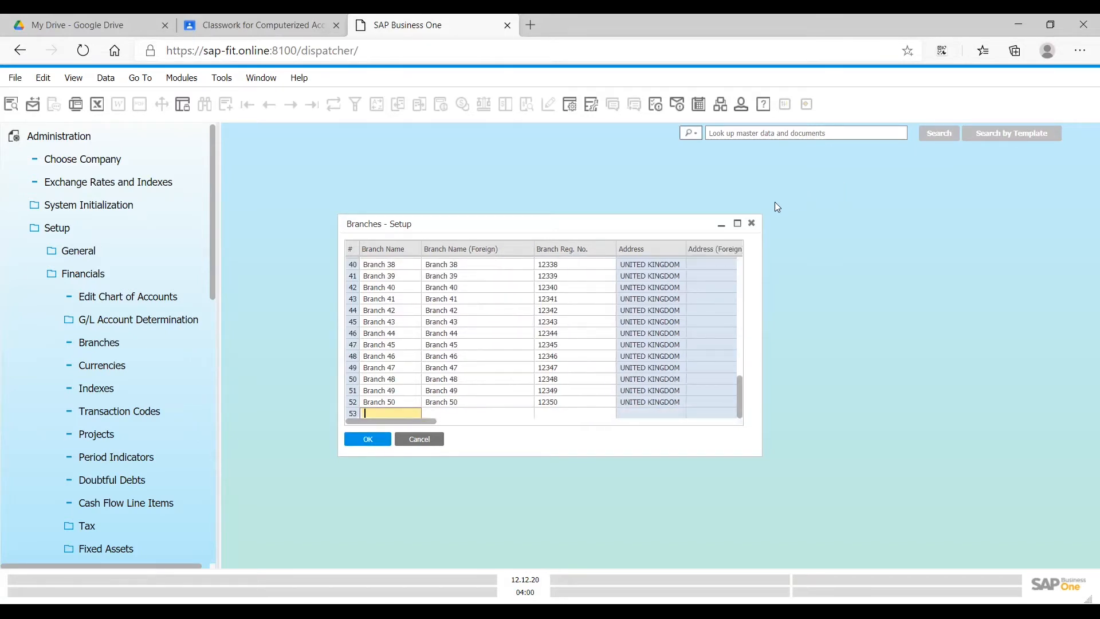
{"action": "left_click", "coordinate": [751, 224]}
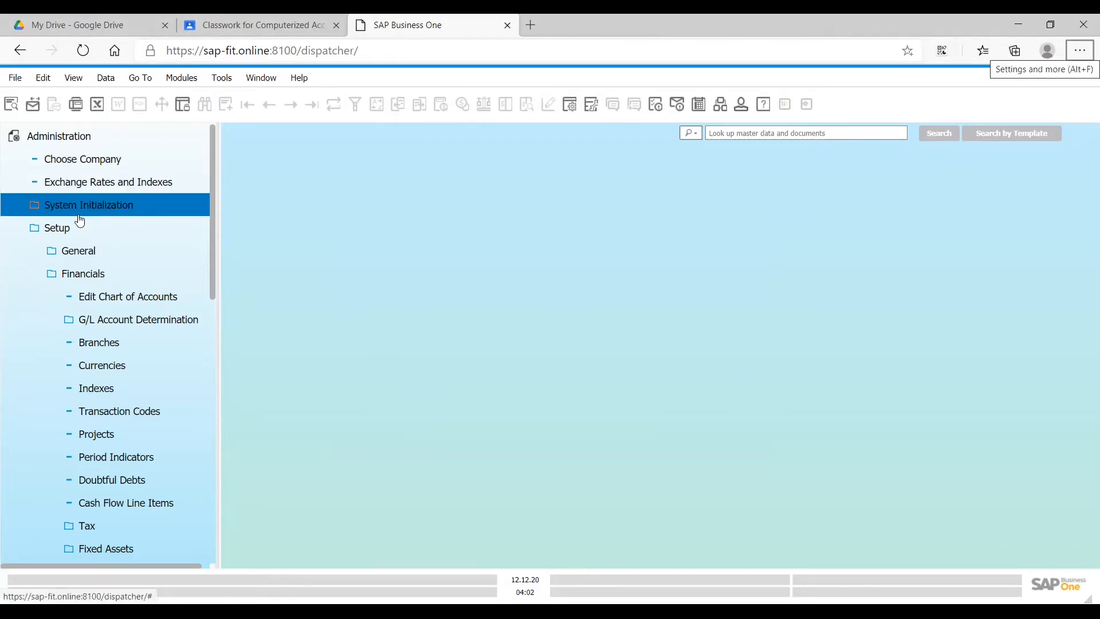
- Collapse the Administration module and open Business Partner Master Data
{"action": "left_click", "coordinate": [48, 143]}
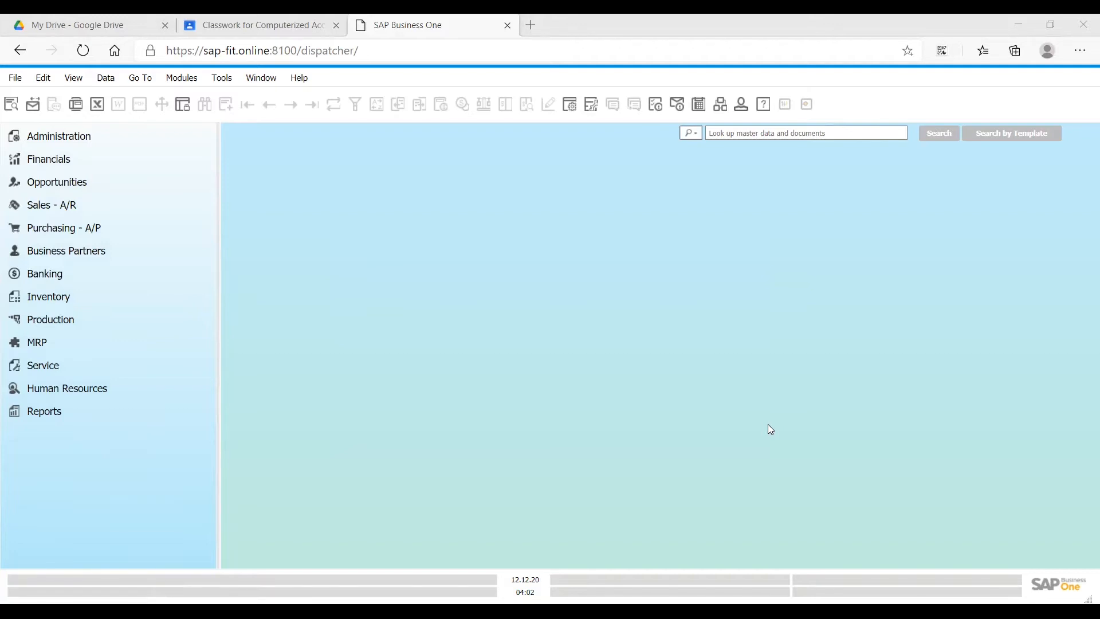
{"action": "left_click", "coordinate": [42, 251]}
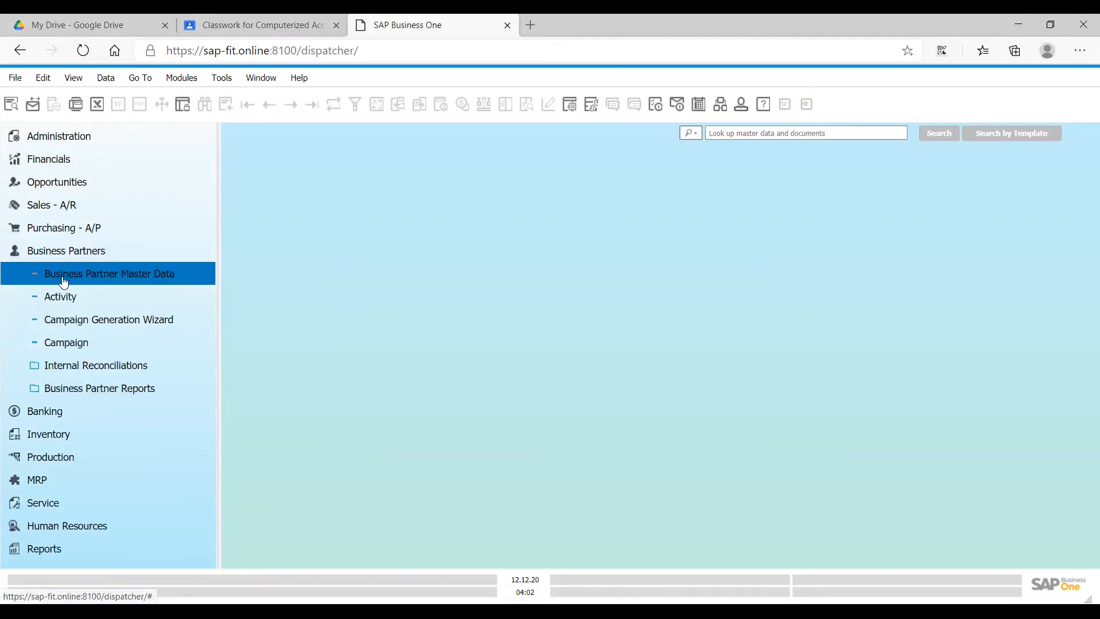
{"action": "left_click", "coordinate": [64, 281]}
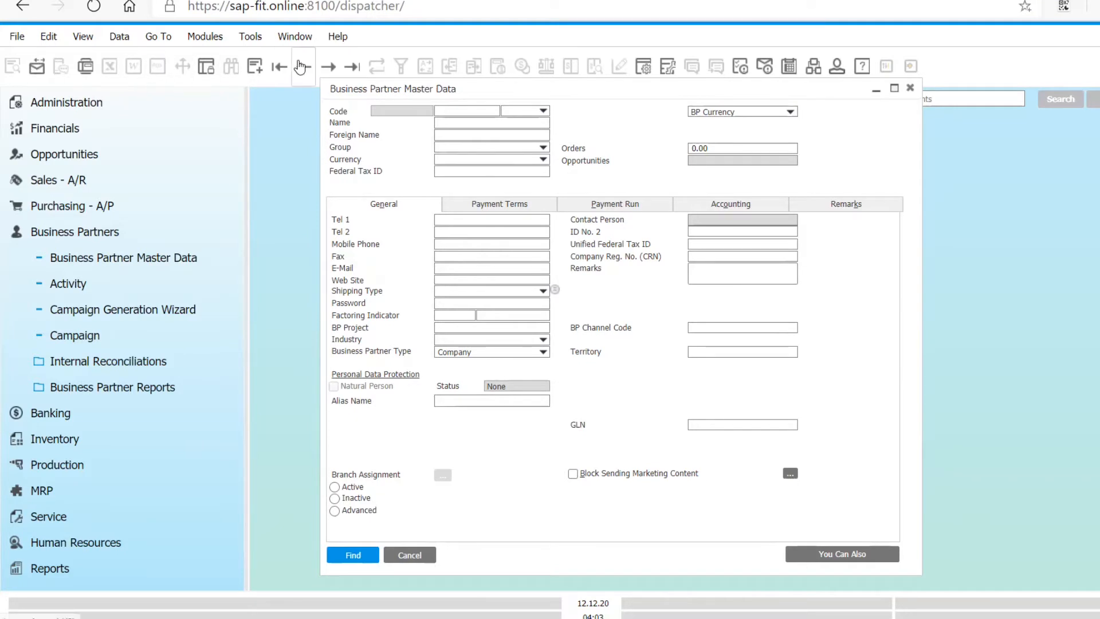
- Switch the business partner form between Add mode and Find mode, ending in Find mode
{"action": "mouse_move", "coordinate": [337, 47]}
{"action": "left_click", "coordinate": [253, 72]}
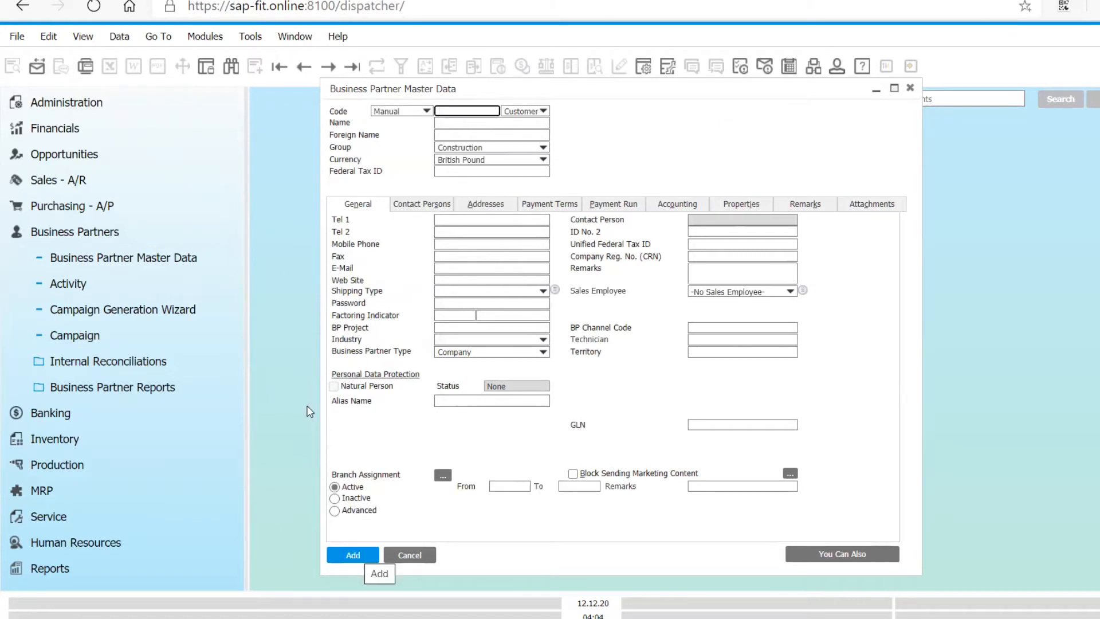
{"action": "left_click", "coordinate": [231, 67]}
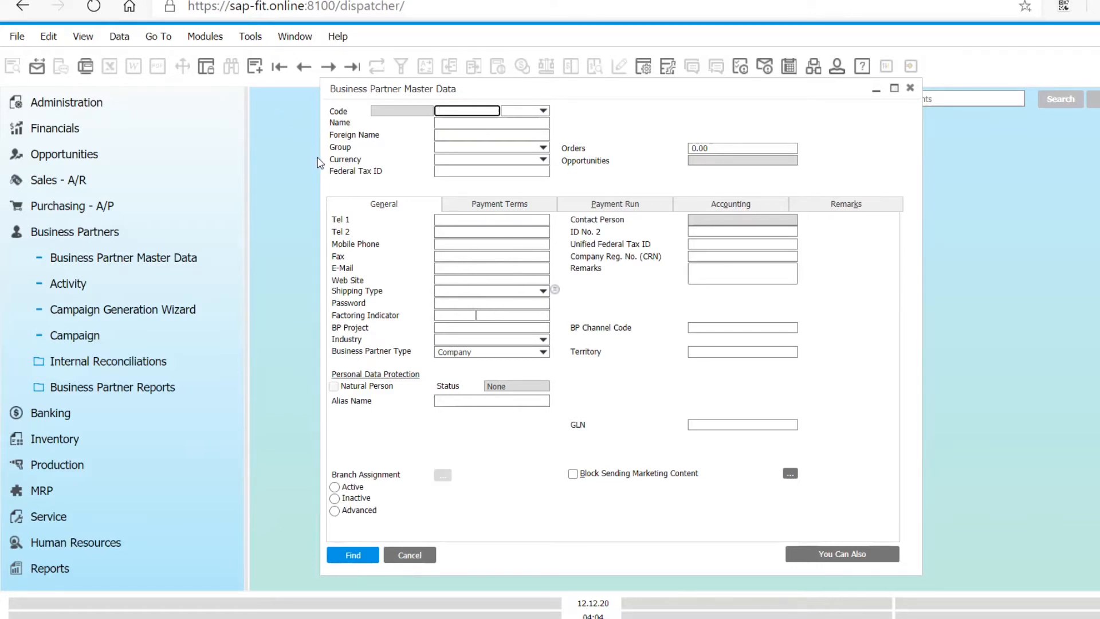
{"action": "key", "text": "ctrl+f"}
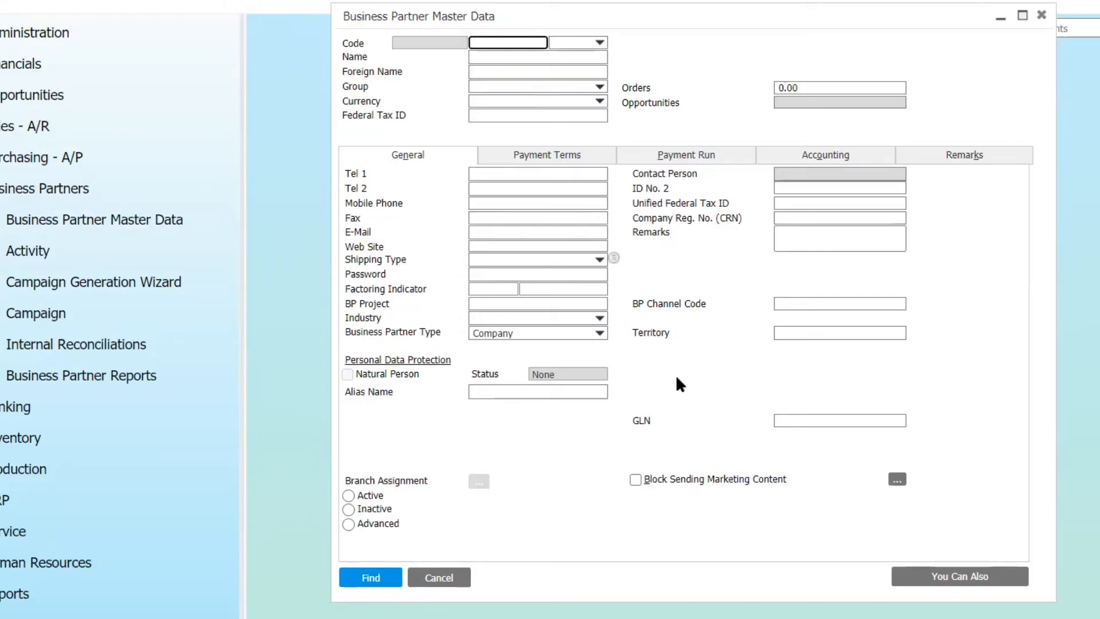
{"action": "key", "text": "ctrl+a"}
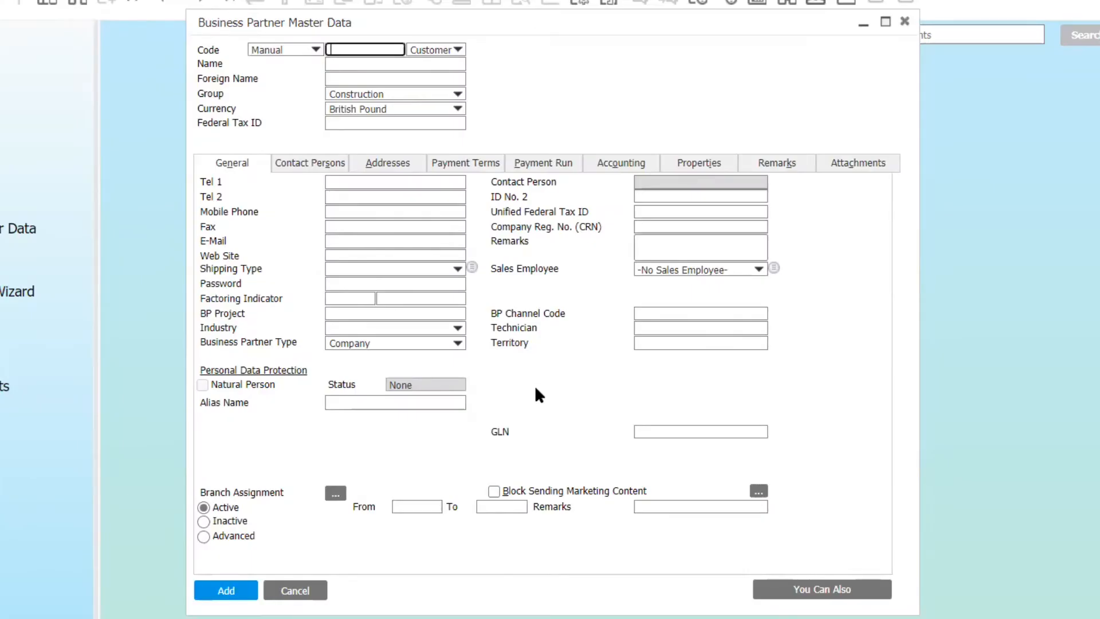
{"action": "key", "text": "ctrl+f"}
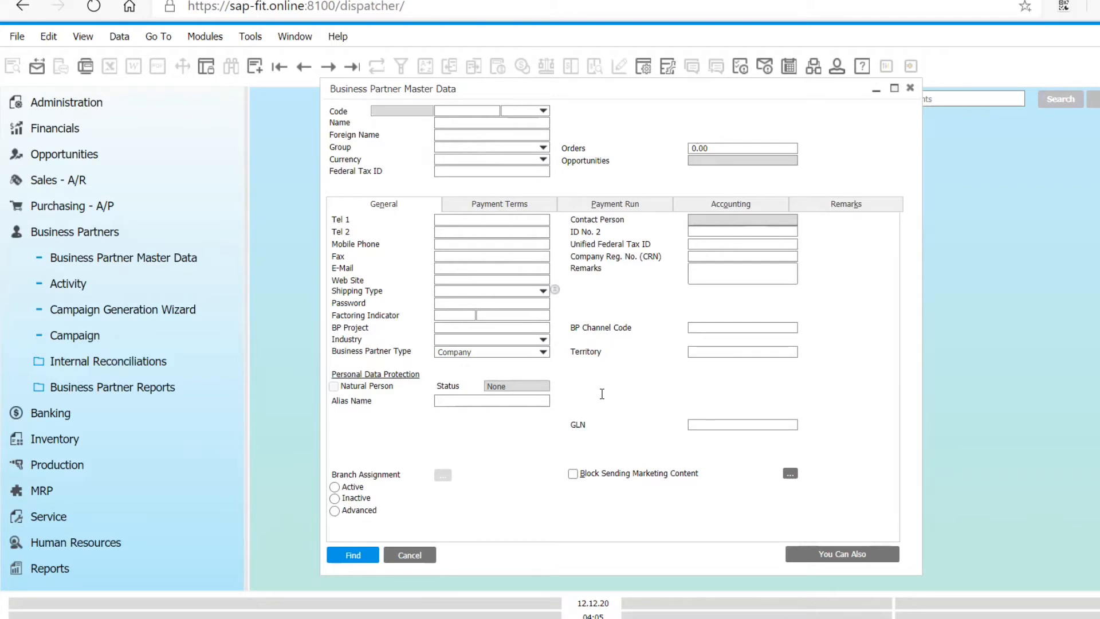
- Search all business partners with the wildcard * in the code, look through the whole list and close it
{"action": "left_click", "coordinate": [543, 112]}
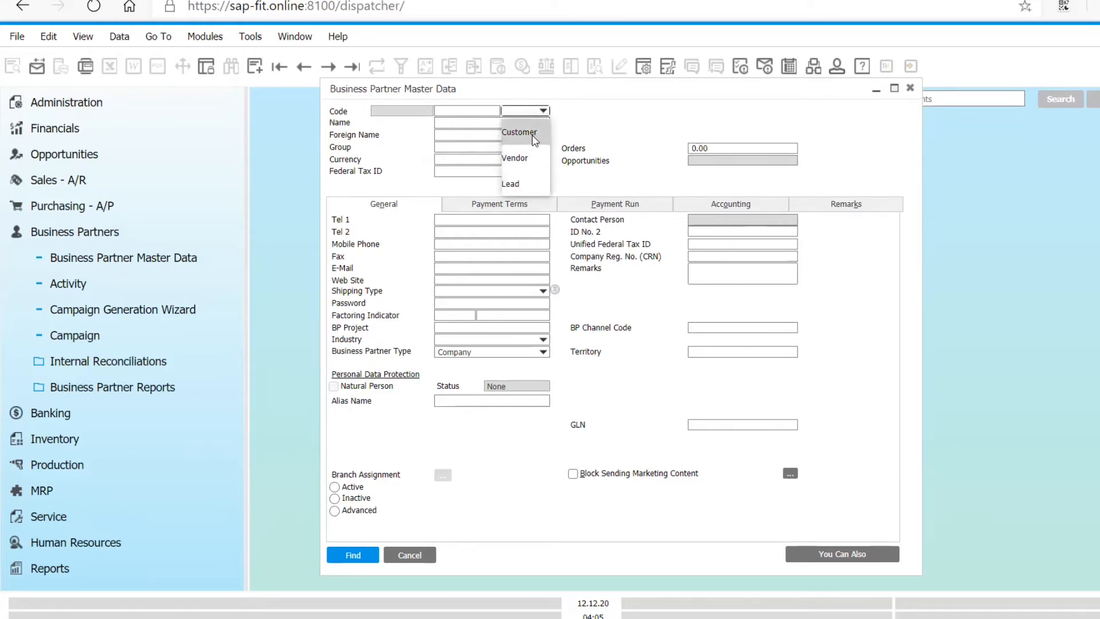
{"action": "left_click", "coordinate": [479, 111]}
{"action": "type", "text": "*"}
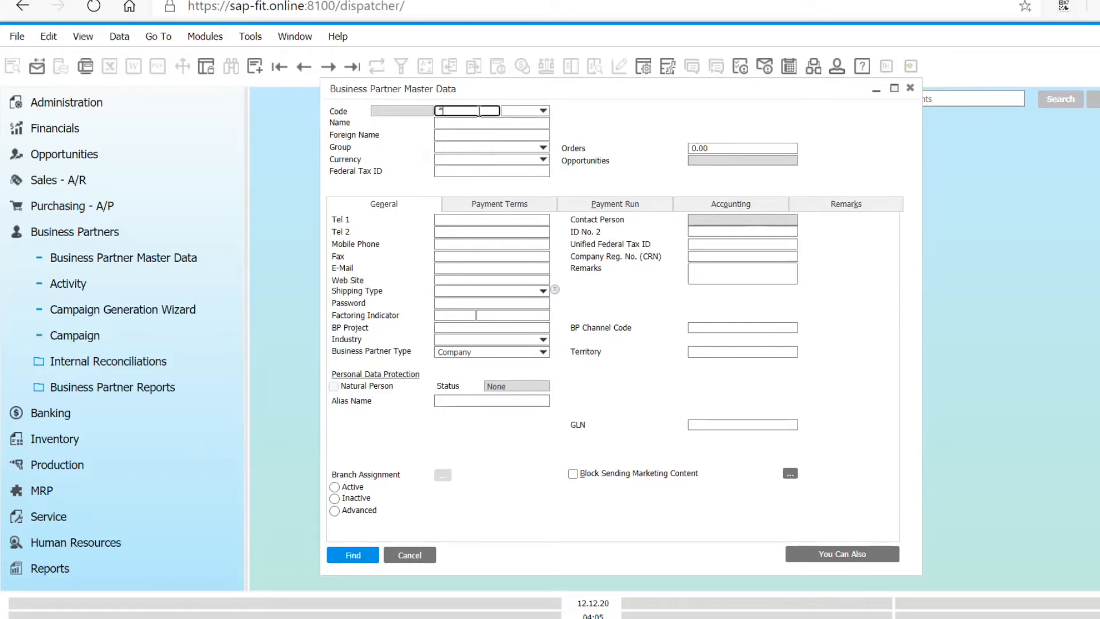
{"action": "key", "text": "Tab"}
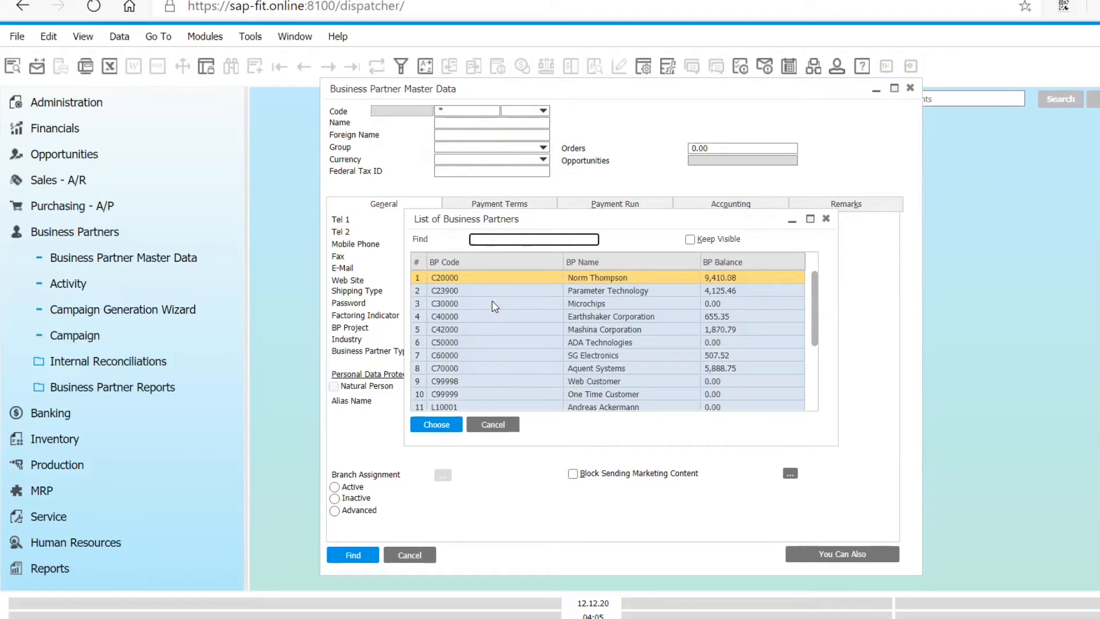
{"action": "scroll", "coordinate": [495, 306], "scroll_direction": "down", "scroll_amount": 5}
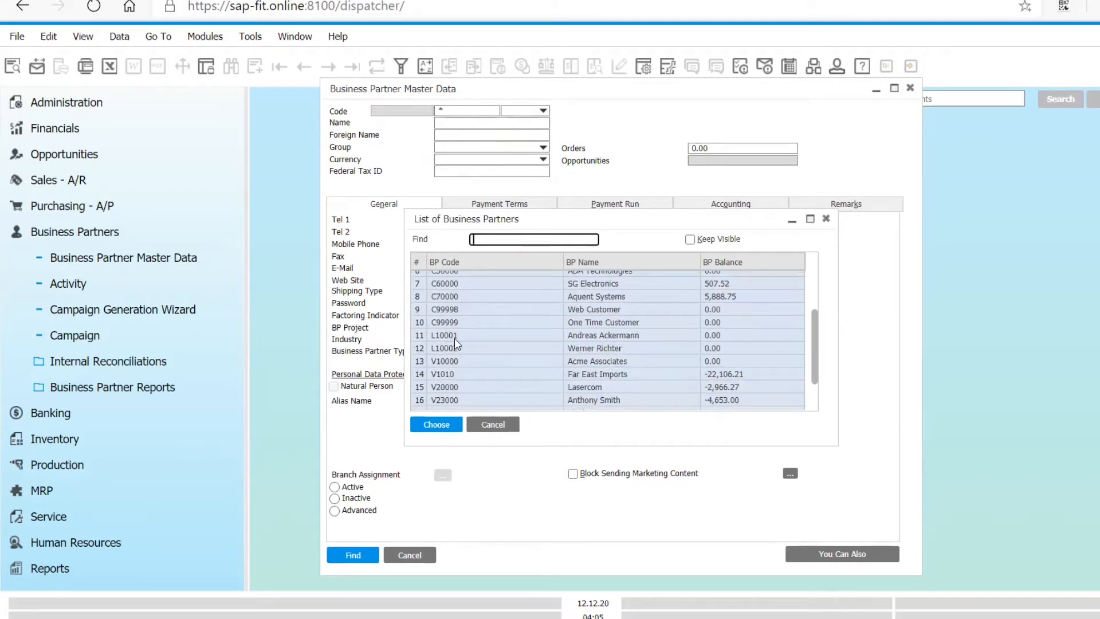
{"action": "scroll", "coordinate": [480, 382], "scroll_direction": "down", "scroll_amount": 2}
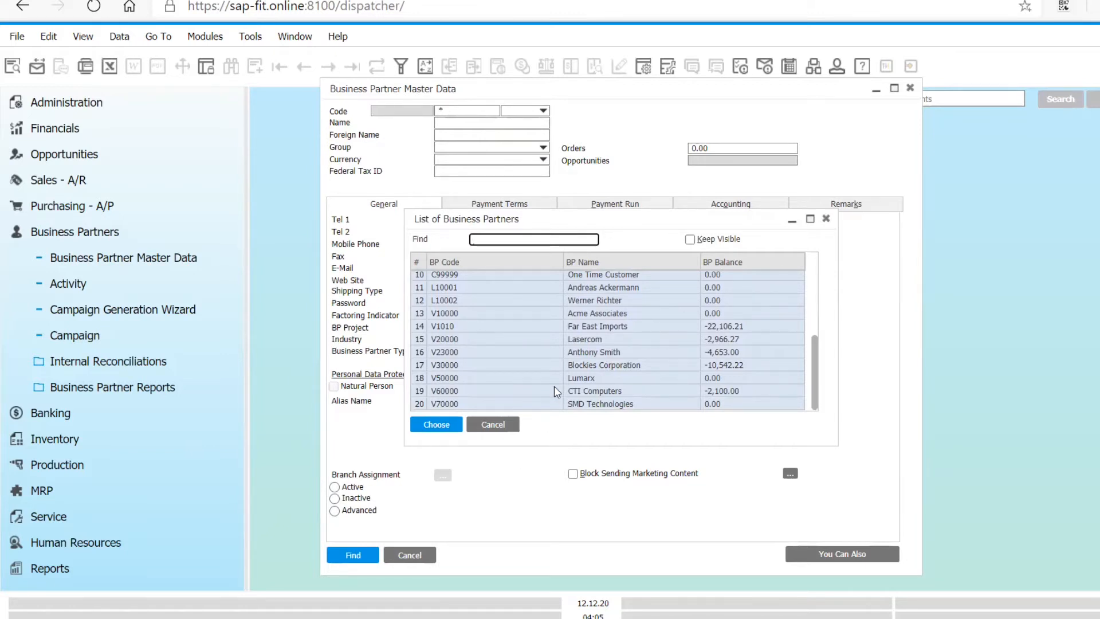
{"action": "left_click", "coordinate": [493, 424]}
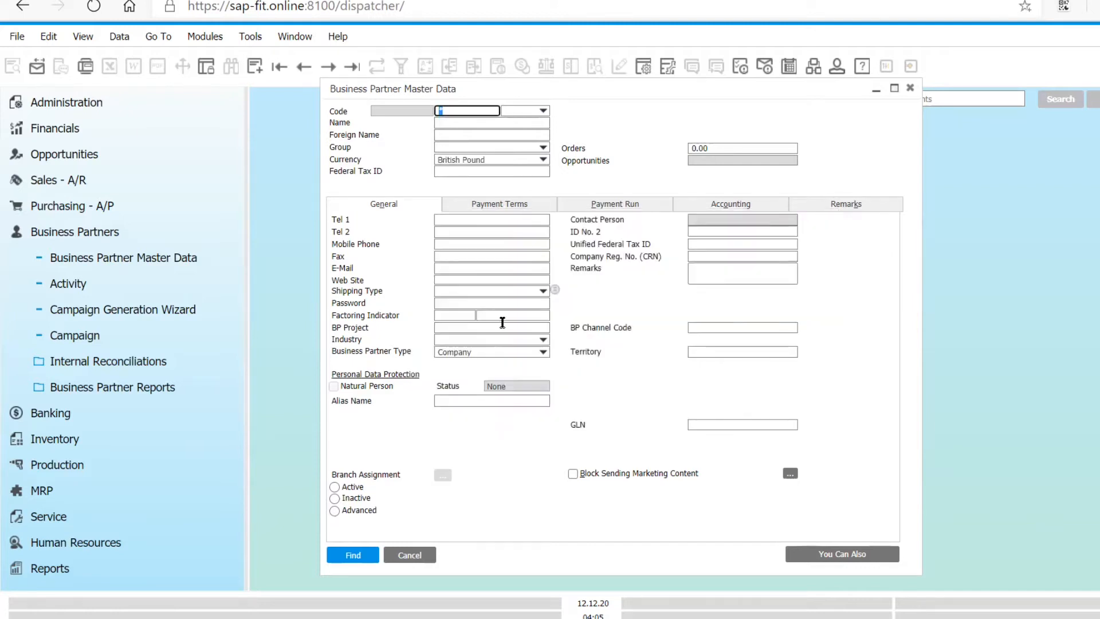
- Clear the code, search all business partners with * in the name and close the list
{"action": "left_click", "coordinate": [503, 322]}
{"action": "left_click", "coordinate": [464, 114]}
{"action": "key", "text": "BackSpace"}
{"action": "left_click", "coordinate": [462, 122]}
{"action": "type", "text": "*"}
{"action": "key", "text": "Return"}
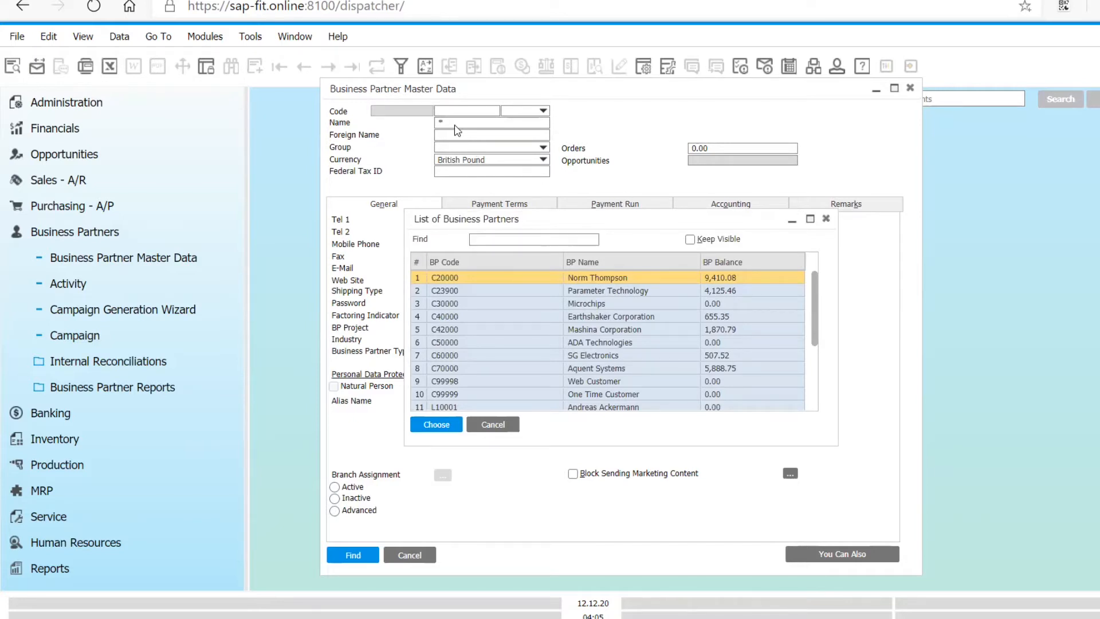
{"action": "left_click", "coordinate": [493, 424]}
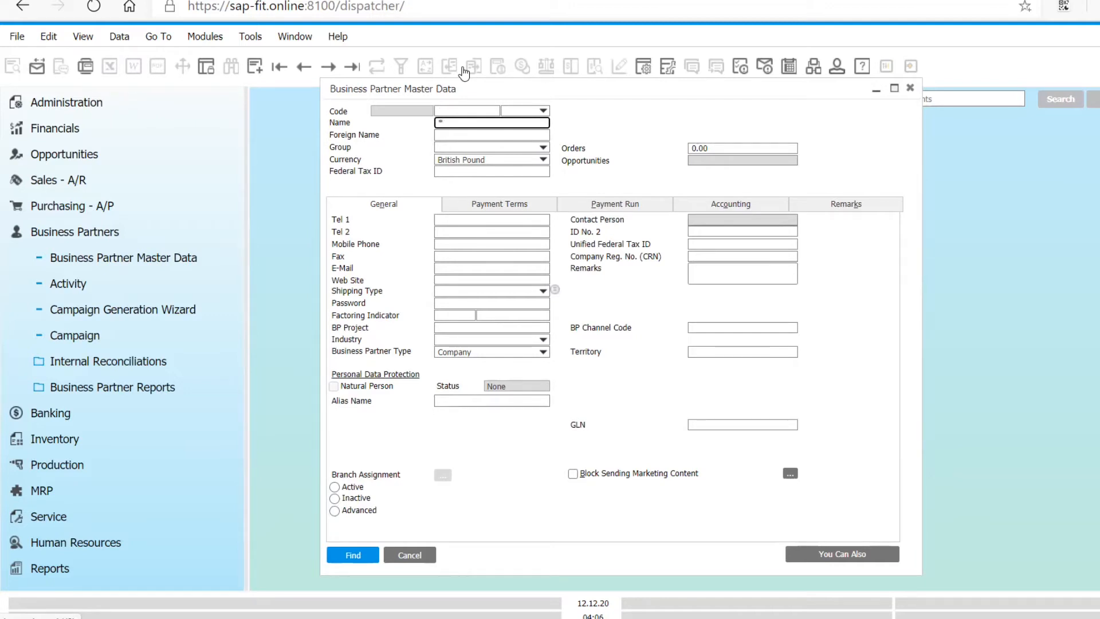
- Search for business partners whose name matches *corp and close the list
{"action": "type", "text": "corp"}
{"action": "key", "text": "Return"}
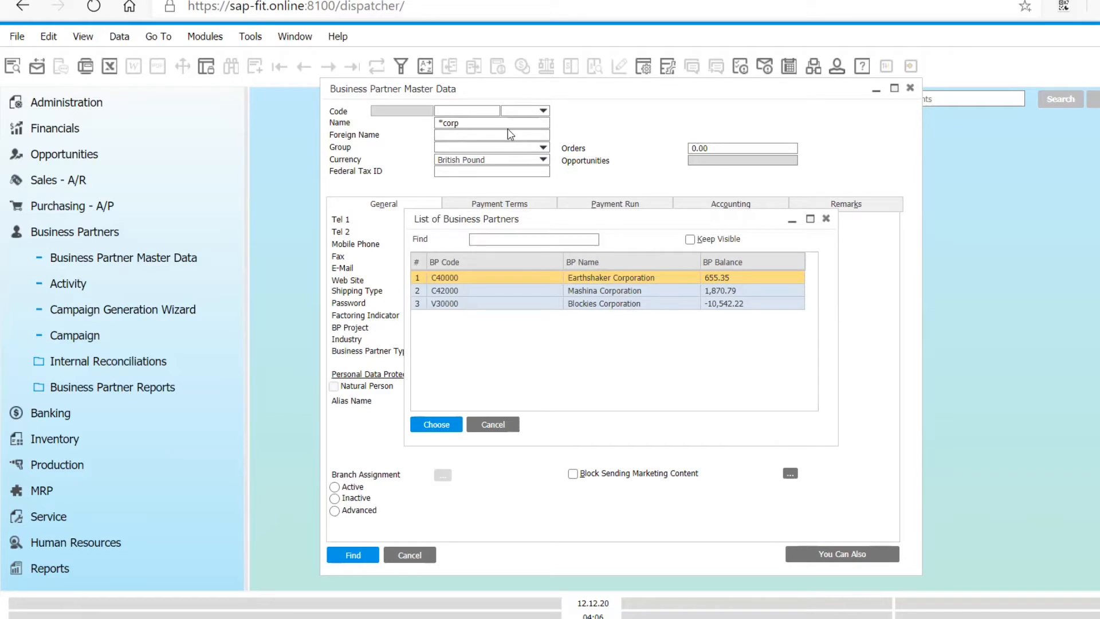
{"action": "left_click", "coordinate": [494, 425]}
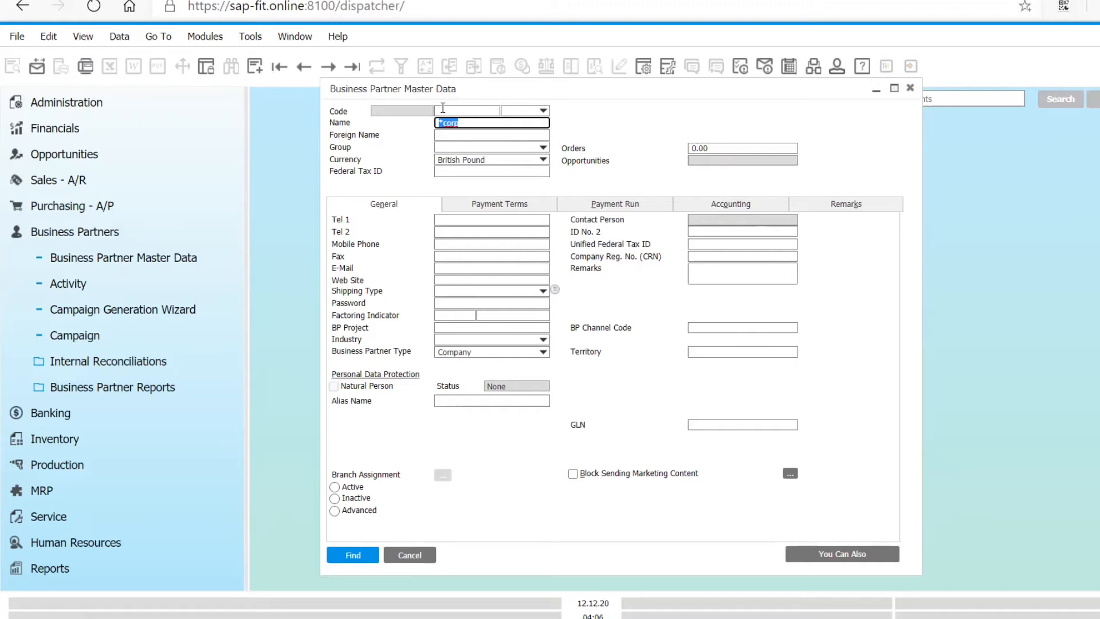
- Search for business partners whose name matches A* and close the list
{"action": "type", "text": "A*"}
{"action": "key", "text": "Return"}
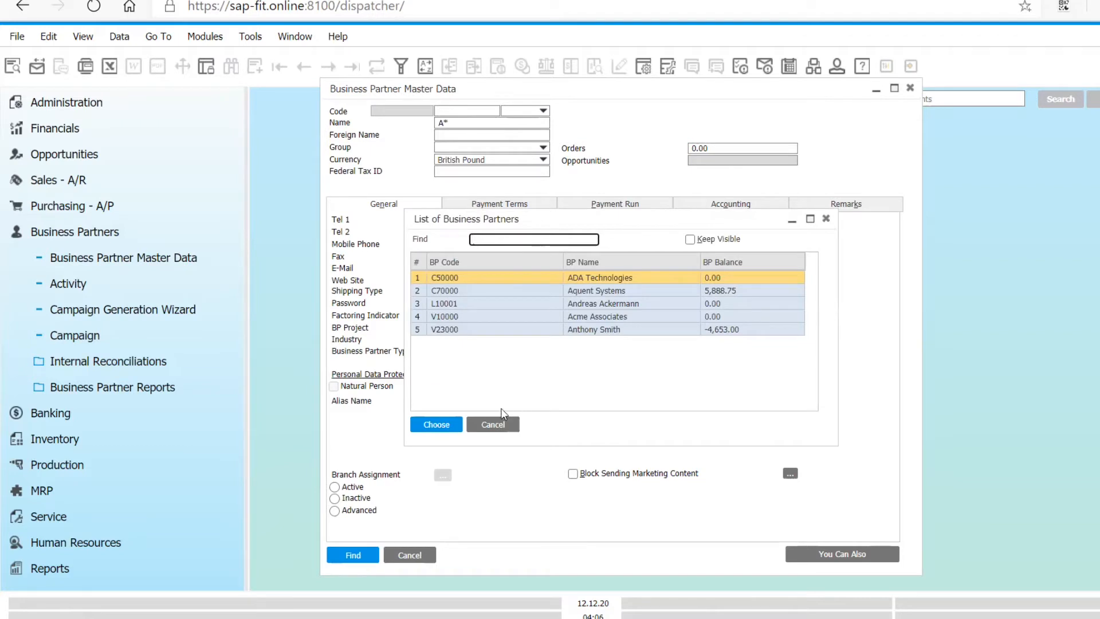
{"action": "left_click", "coordinate": [497, 427]}
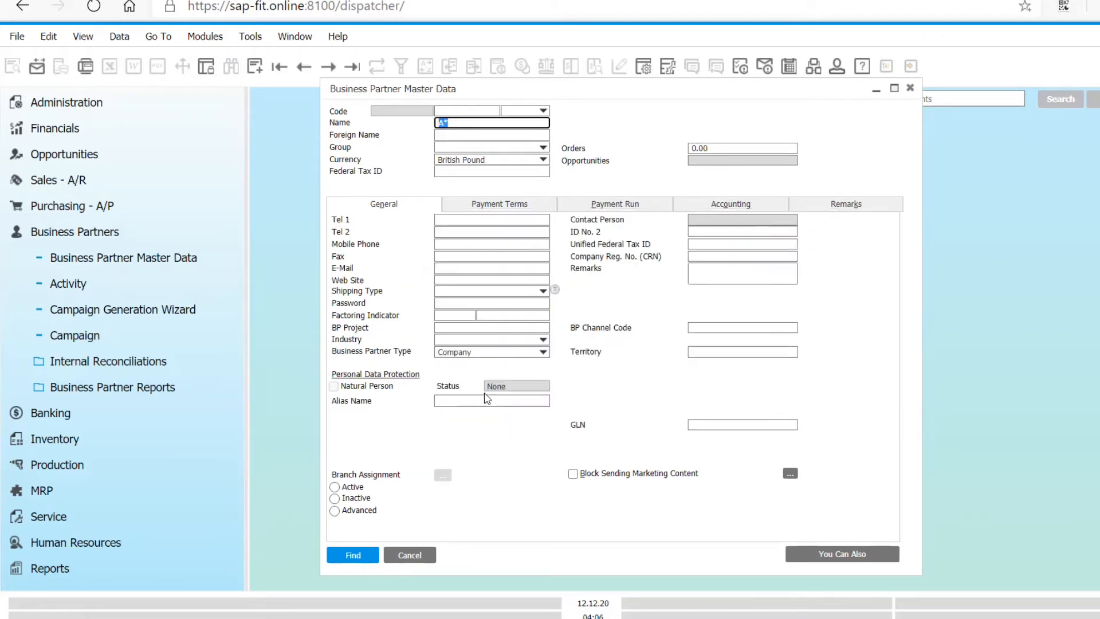
- Clear the name criterion, move through the fields of the business partner form one by one and close the form
{"action": "key", "text": "BackSpace"}
{"action": "key", "text": "Tab"}
{"action": "key", "text": "Tab"}
{"action": "key", "text": "Tab"}
{"action": "key", "text": "Tab"}
{"action": "key", "text": "Tab"}
{"action": "key", "text": "Tab"}
{"action": "key", "text": "Tab"}
{"action": "key", "text": "Tab"}
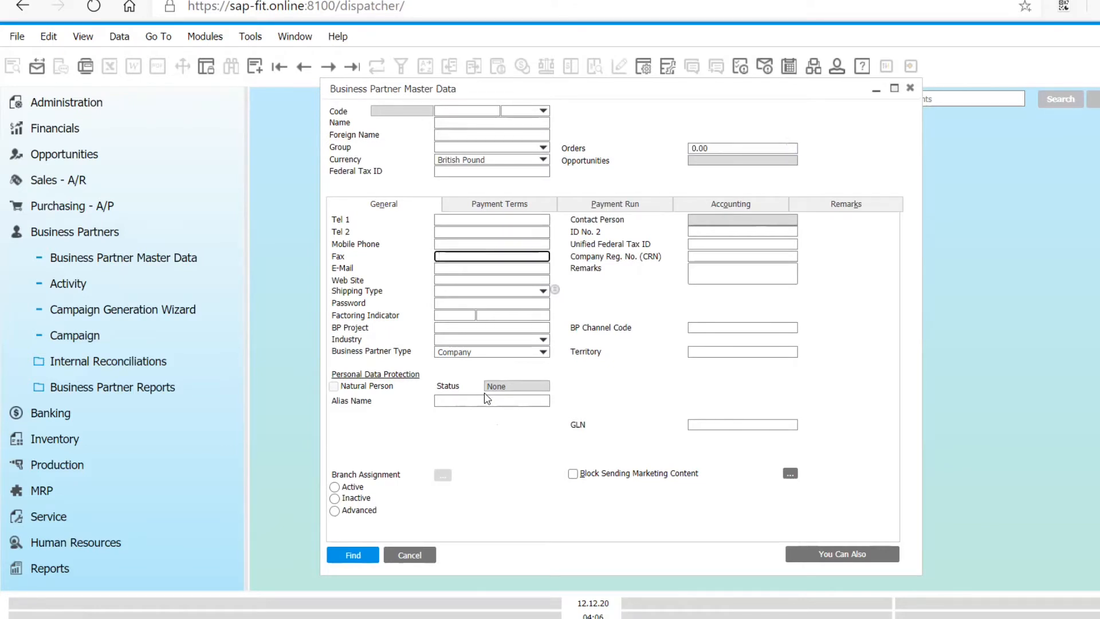
{"action": "key", "text": "Tab"}
{"action": "key", "text": "Tab"}
{"action": "key", "text": "Tab"}
{"action": "key", "text": "Tab"}
{"action": "key", "text": "Tab"}
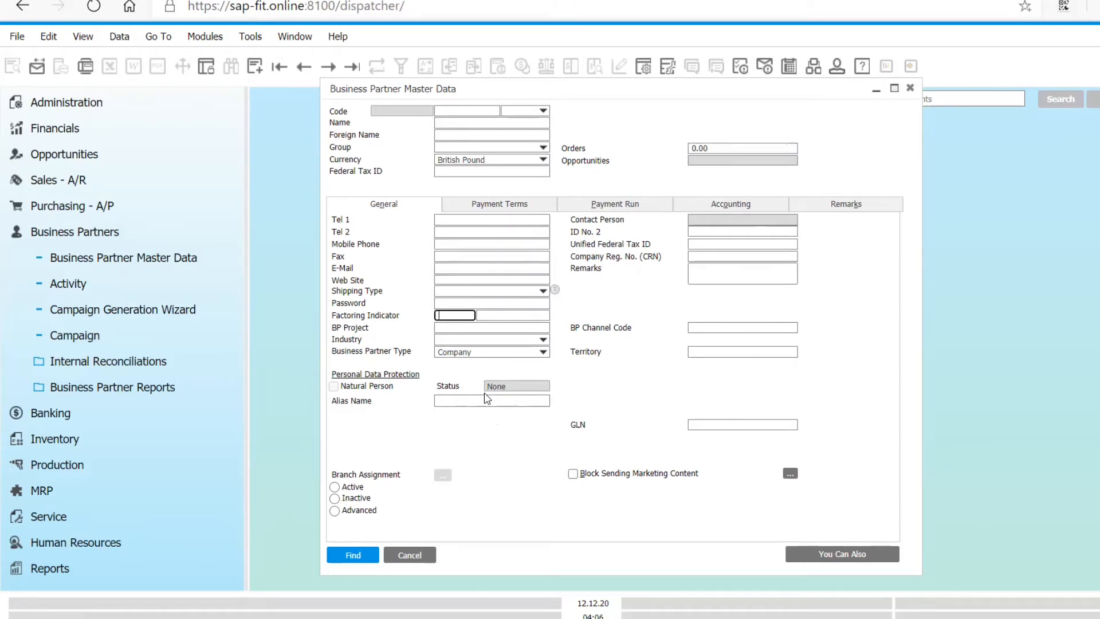
{"action": "key", "text": "Tab"}
{"action": "key", "text": "Tab"}
{"action": "key", "text": "Tab"}
{"action": "left_click", "coordinate": [915, 93]}
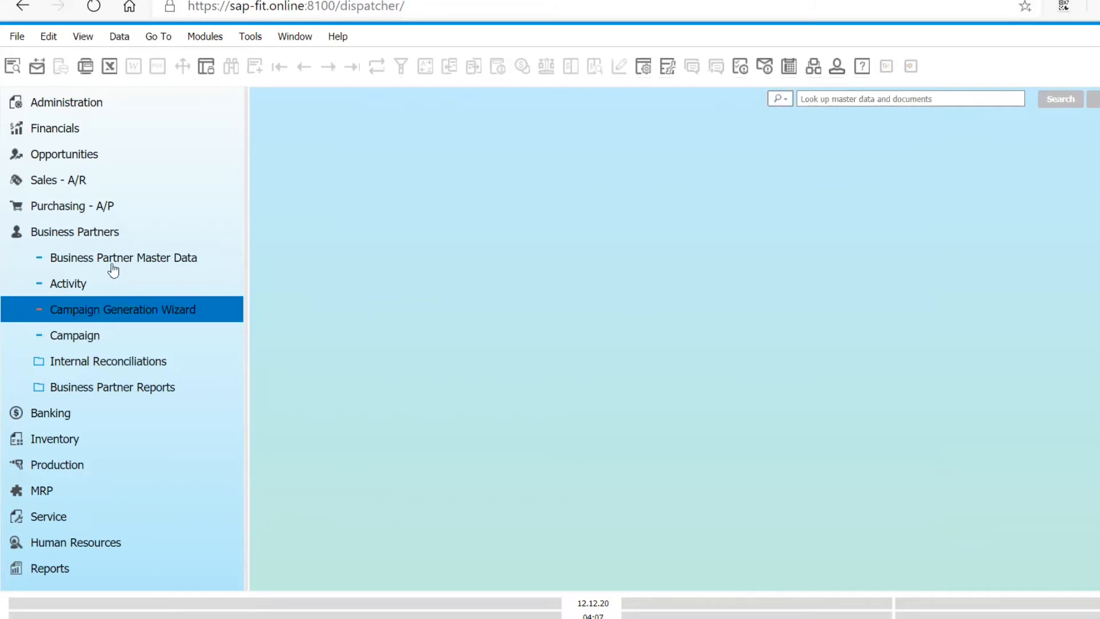
- Open the Business Partner Master Data form and look up the header values of Exercise 2.1 in the Word exercise workbook
{"action": "left_click", "coordinate": [175, 258]}
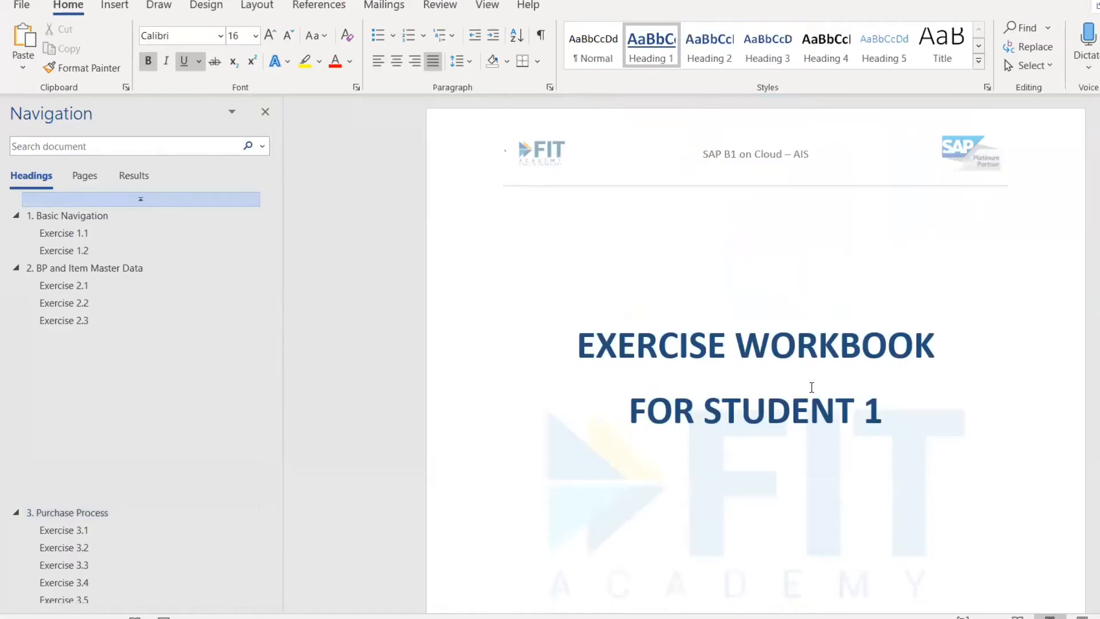
{"action": "scroll", "coordinate": [812, 391], "scroll_direction": "down", "scroll_amount": 5}
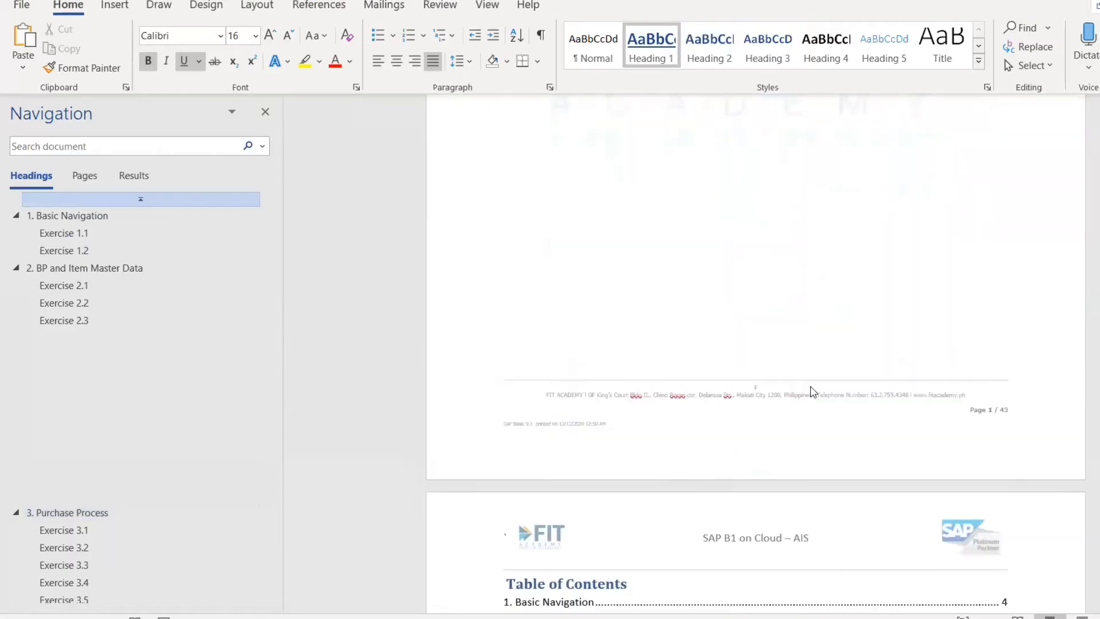
{"action": "scroll", "coordinate": [813, 392], "scroll_direction": "down", "scroll_amount": 10}
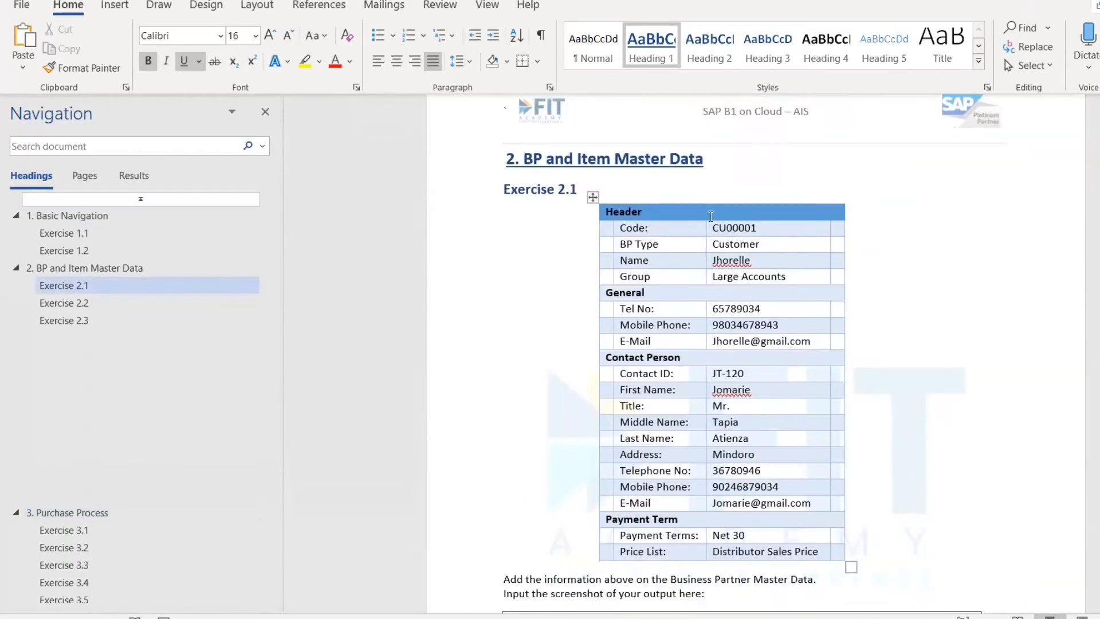
{"action": "double_click", "coordinate": [736, 226]}
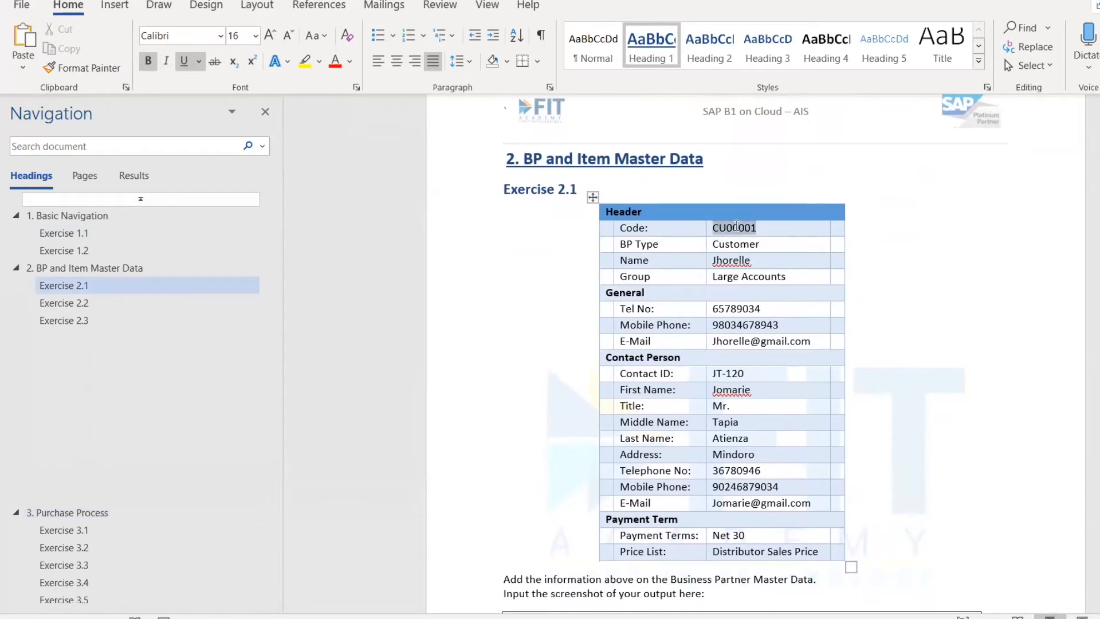
{"action": "left_click", "coordinate": [731, 242]}
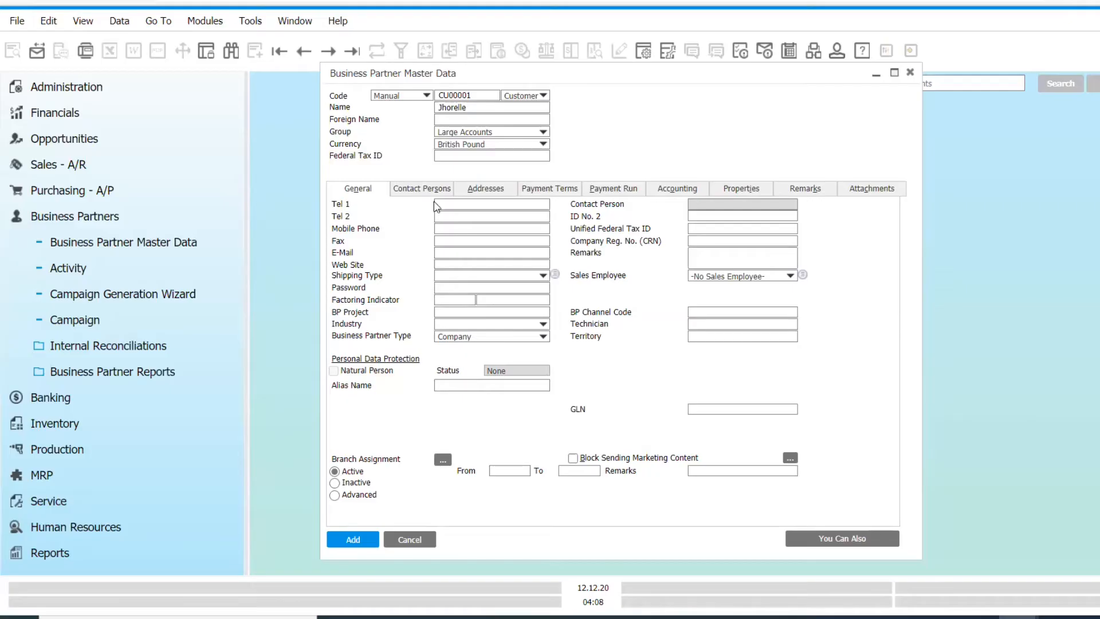
- Fill in the customer's telephone number from the workbook as Tel 1 in the general data
{"action": "left_click", "coordinate": [456, 212]}
{"action": "key", "text": "alt+Tab"}
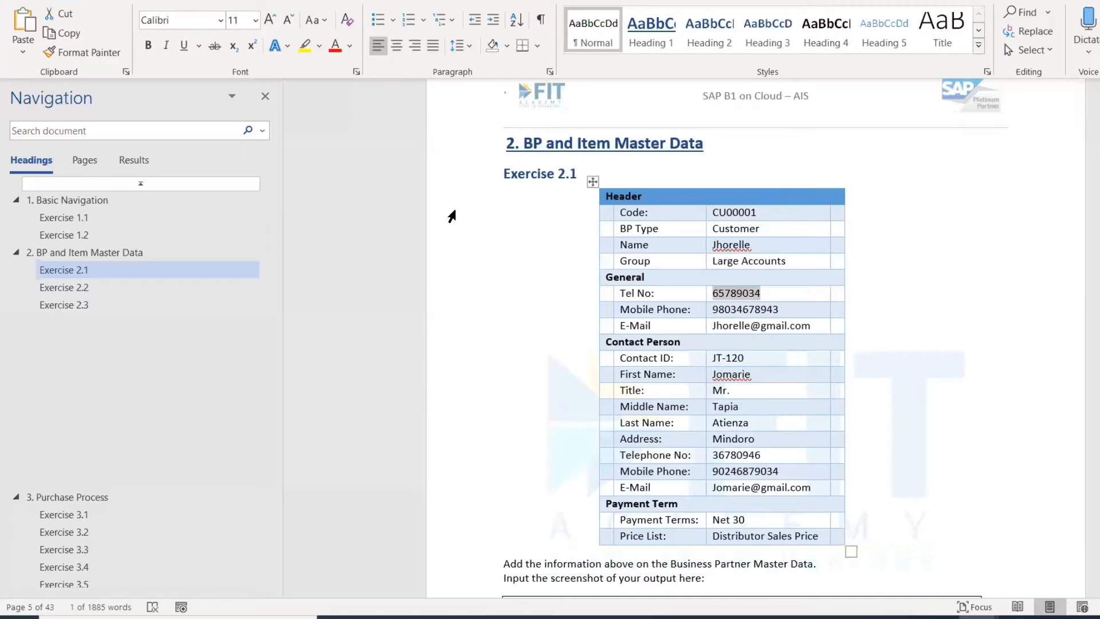
{"action": "key", "text": "alt+Tab"}
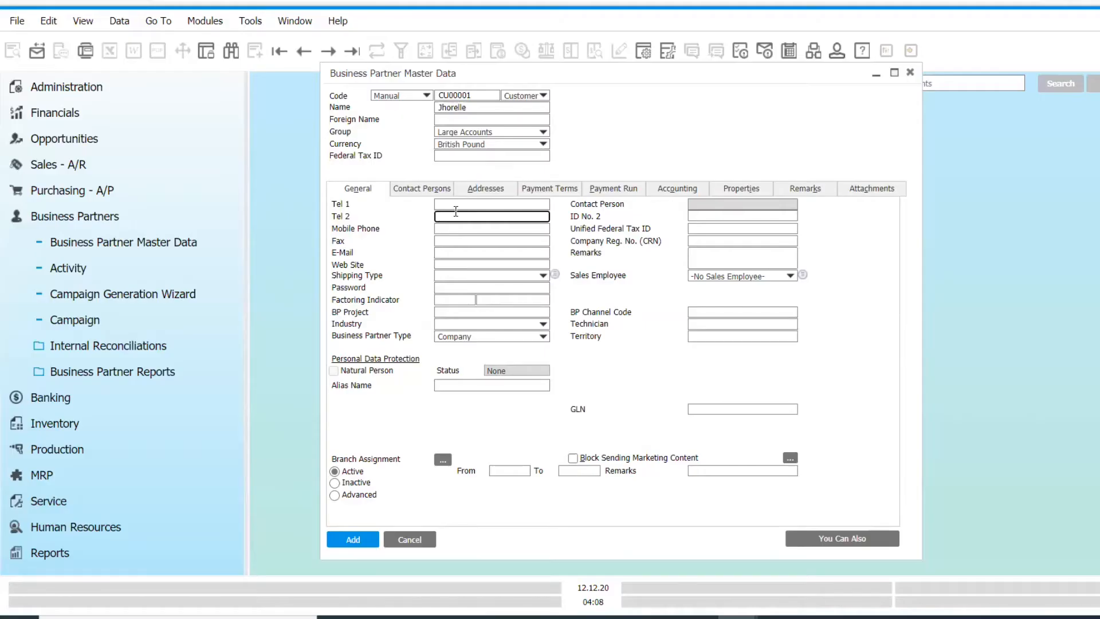
{"action": "left_click", "coordinate": [453, 204]}
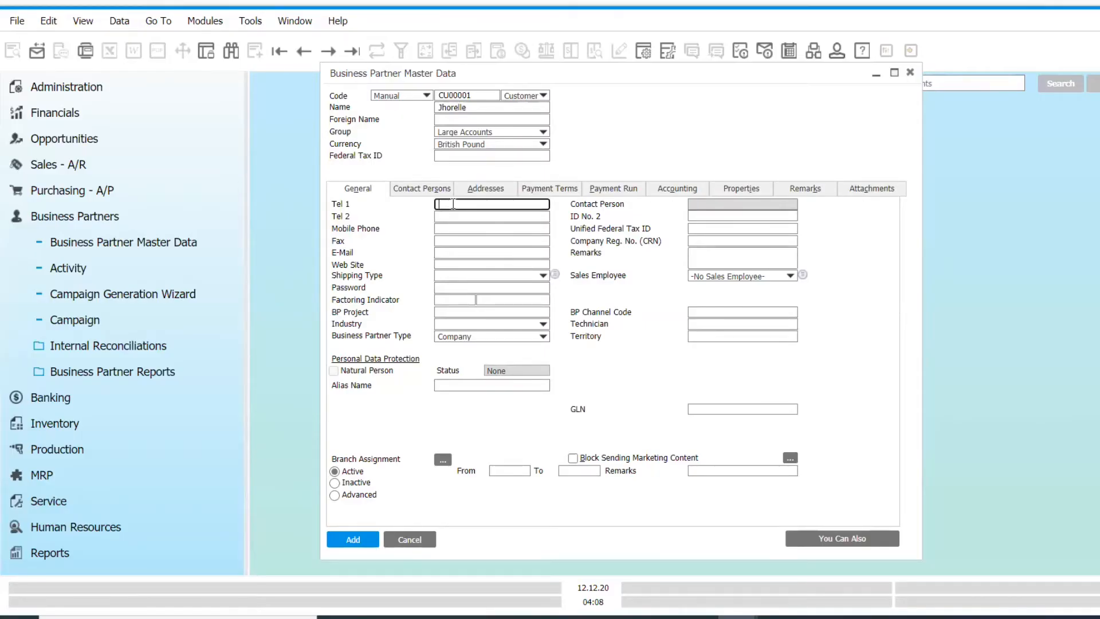
- Fill in the customer's mobile phone number and e-mail in the general data, taking both from Exercise 2.1 in the Word workbook
{"action": "key", "text": "alt+Tab"}
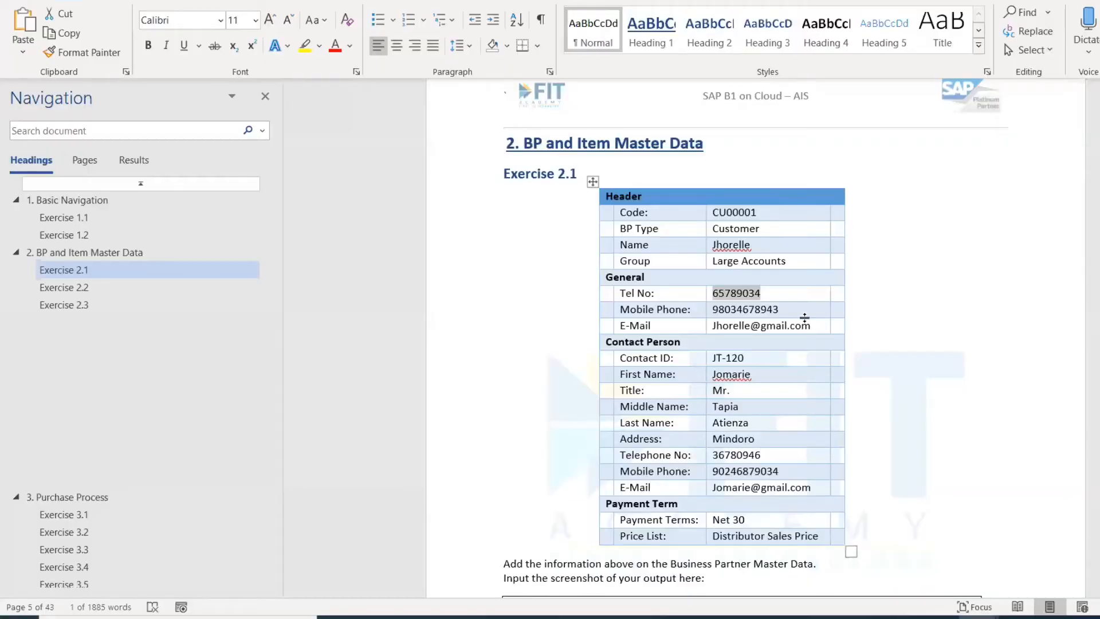
{"action": "triple_click", "coordinate": [792, 309]}
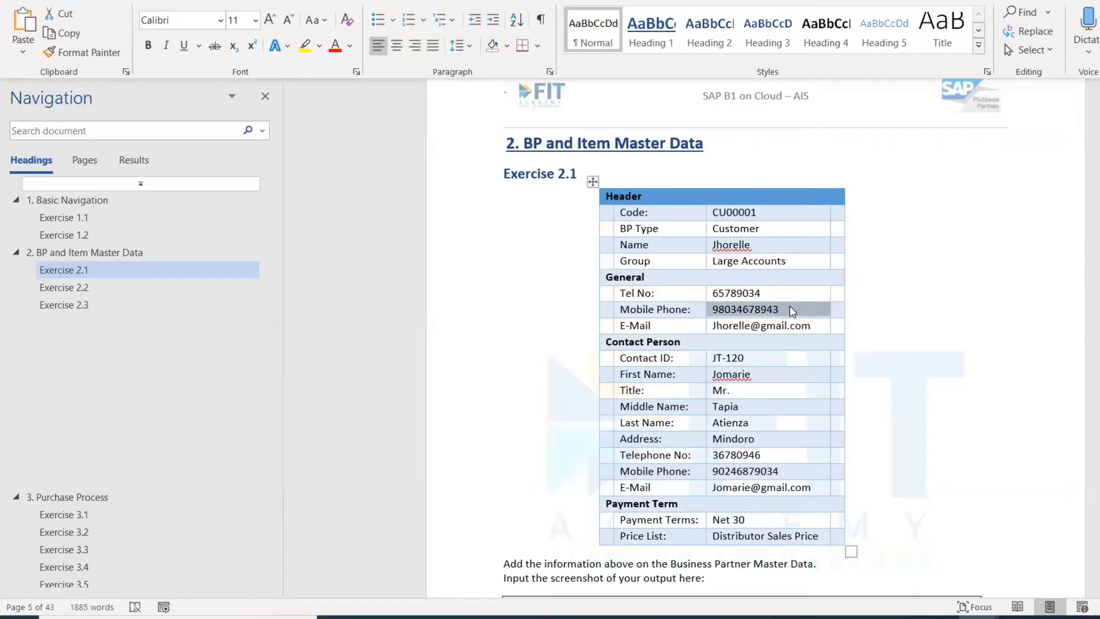
{"action": "key", "text": "alt+Tab"}
{"action": "key", "text": "alt+Tab"}
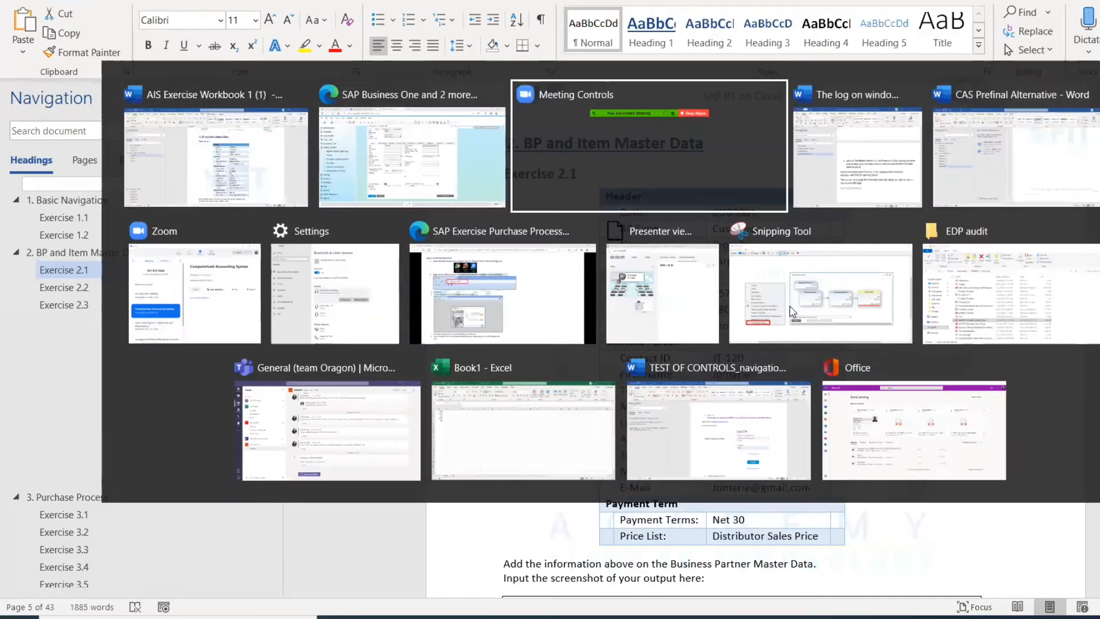
{"action": "key", "text": "alt+shift+Tab"}
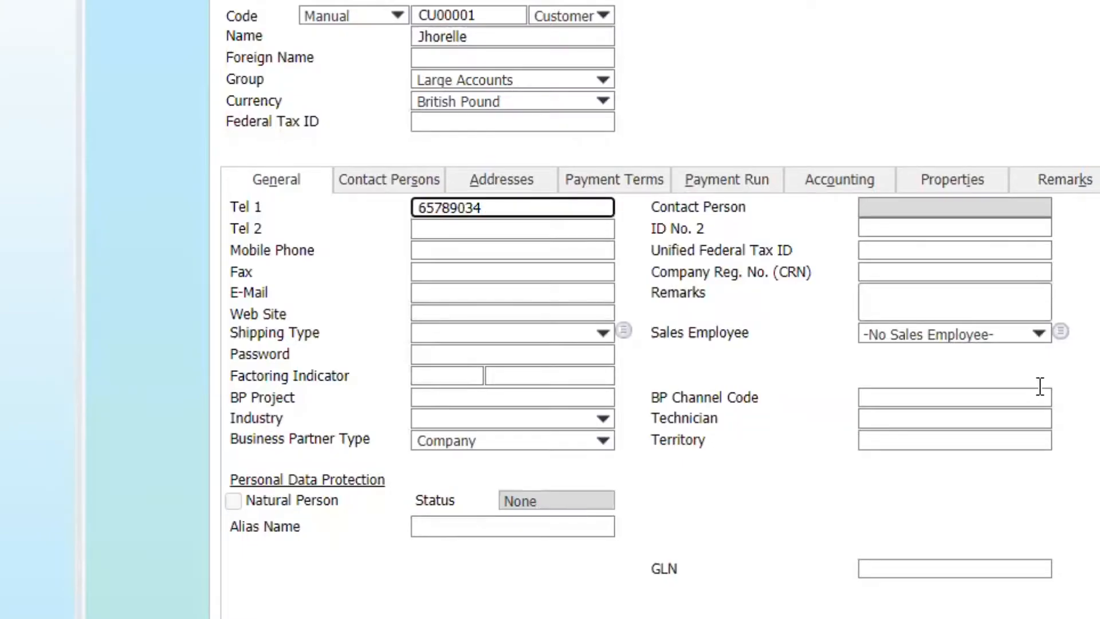
{"action": "left_click", "coordinate": [426, 251]}
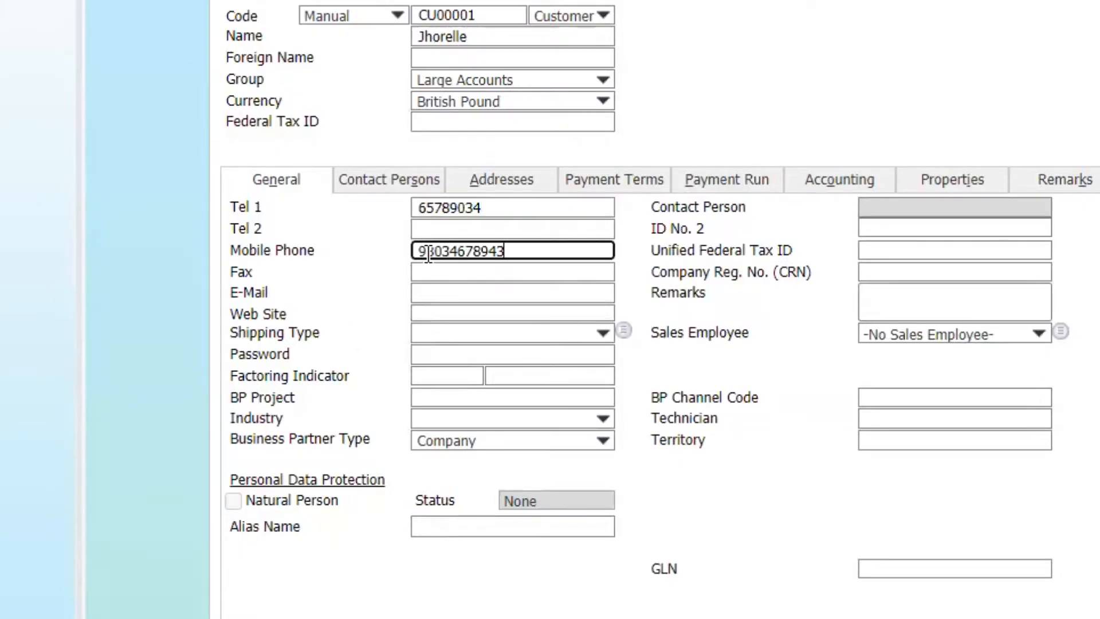
{"action": "key", "text": "alt+Tab"}
{"action": "key", "text": "alt+Tab"}
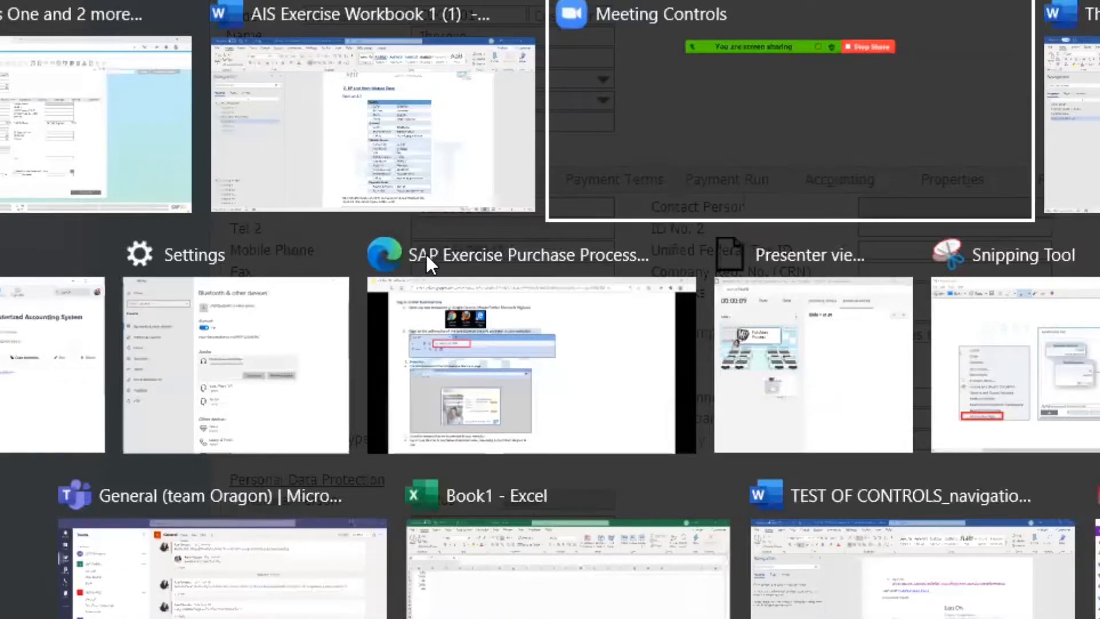
{"action": "key", "text": "alt+shift+Tab"}
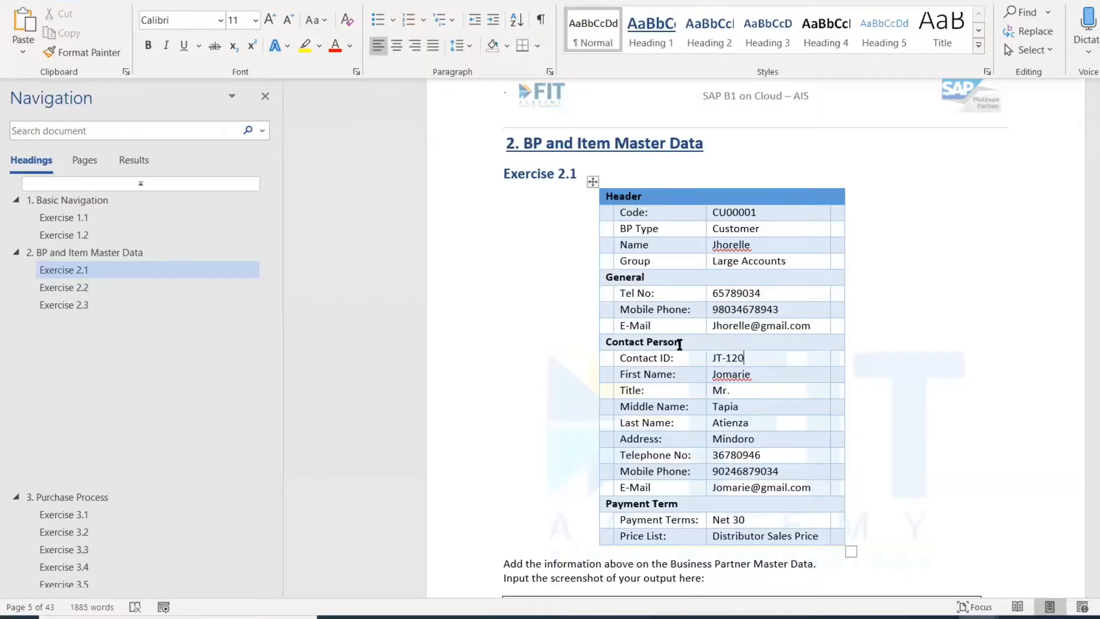
- Look up the Contact Person section in the workbook and replace the new contact's Define New ID with the listed contact ID in SAP Business One
{"action": "left_click_drag", "start_coordinate": [679, 344], "coordinate": [613, 344]}
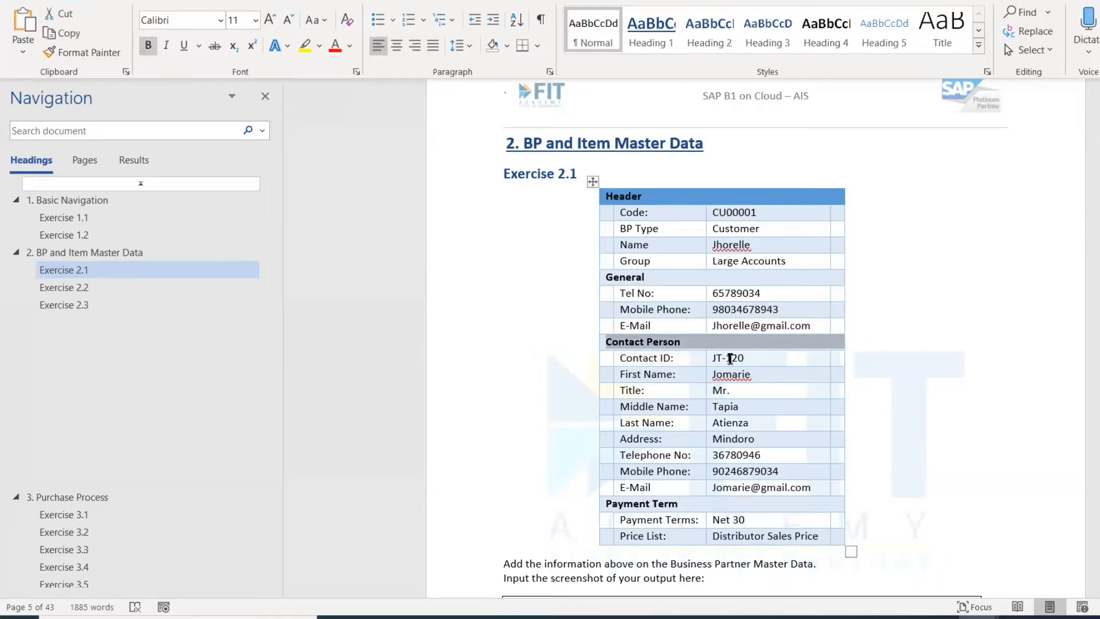
{"action": "left_click", "coordinate": [730, 358]}
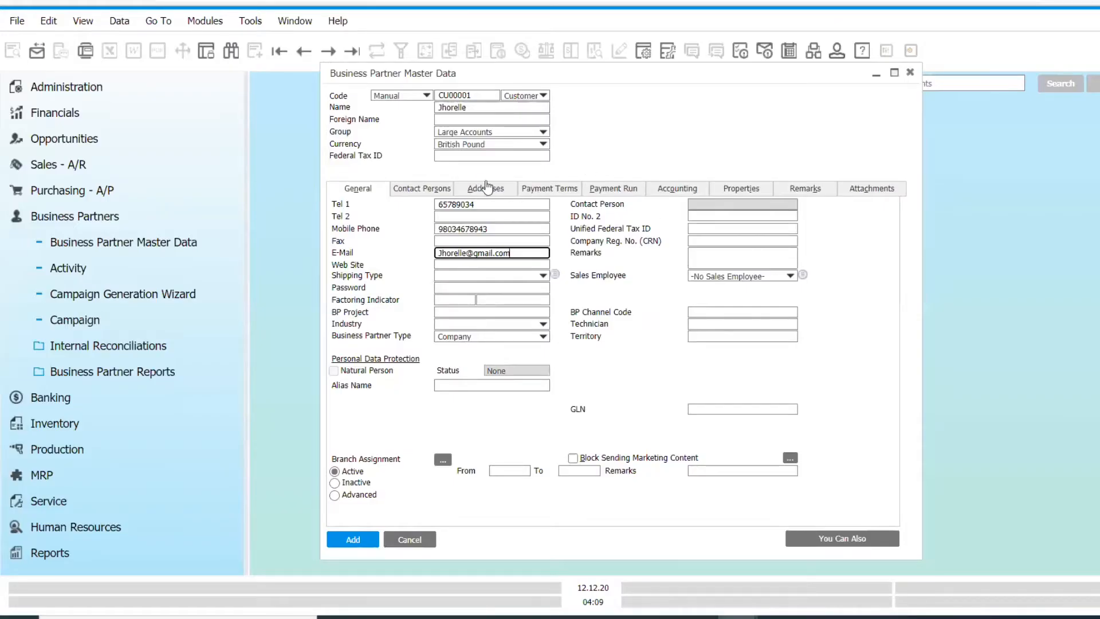
{"action": "left_click", "coordinate": [443, 194]}
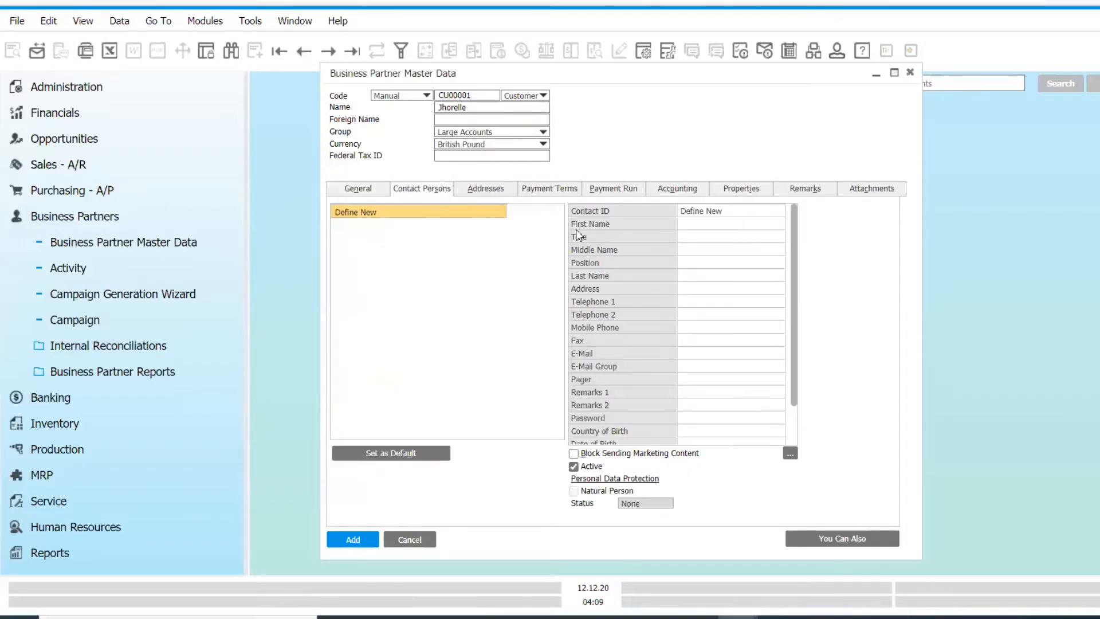
{"action": "left_click", "coordinate": [705, 212]}
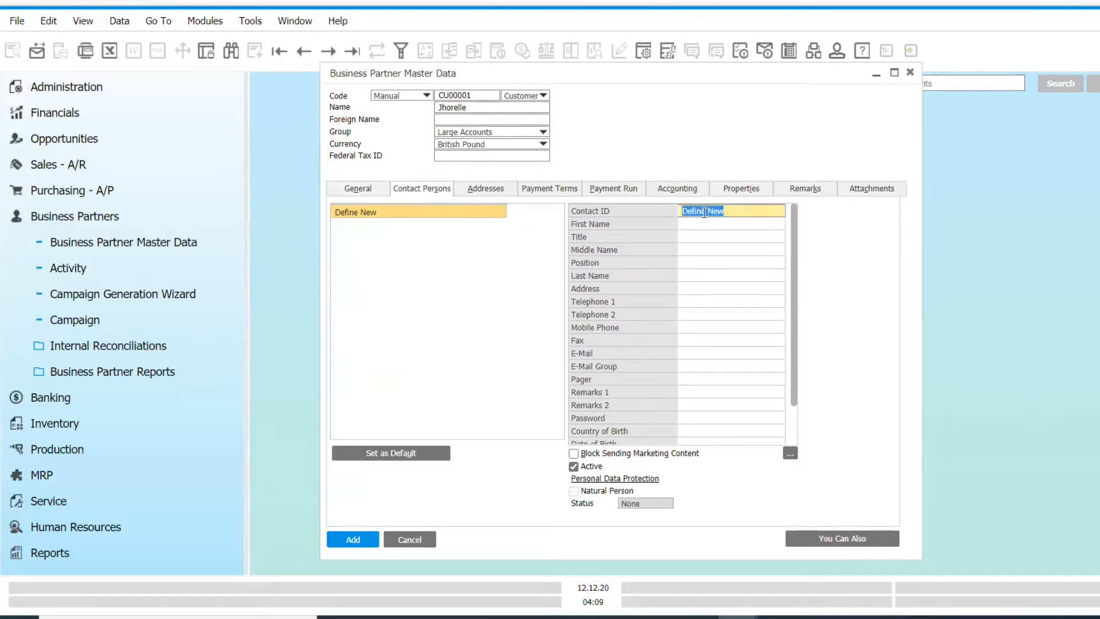
{"action": "type", "text": "JT-120"}
{"action": "left_click", "coordinate": [717, 230]}
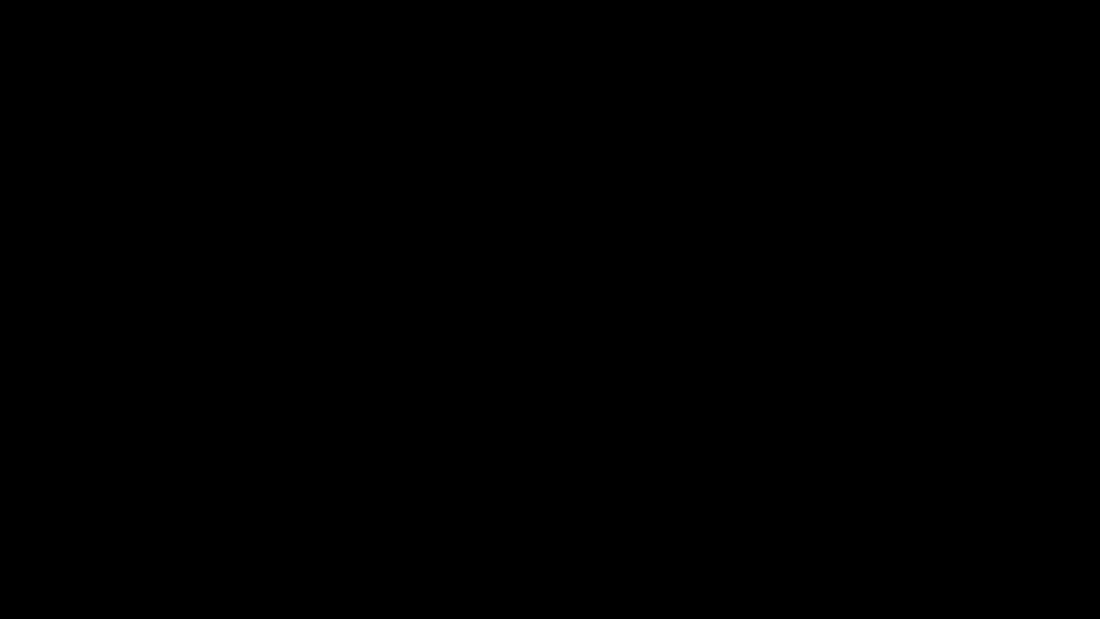
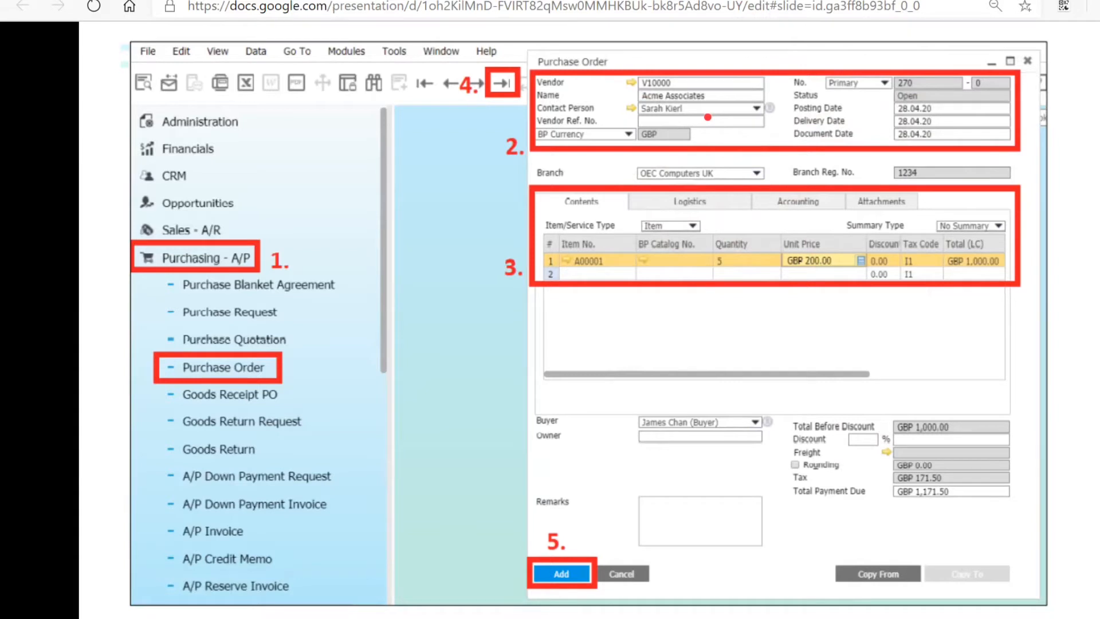
- Review the Purchase Order slide and the Exercise 3.1 requirements in the Word workbook, then advance the presentation one slide
{"action": "left_click_drag", "start_coordinate": [700, 201], "coordinate": [715, 541]}
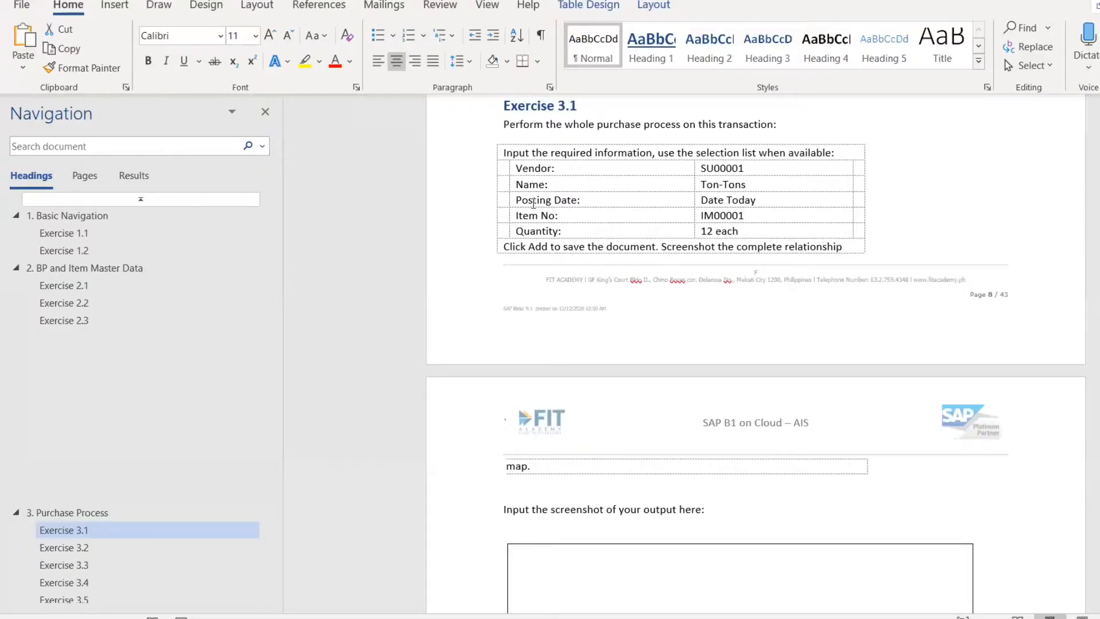
{"action": "left_click_drag", "start_coordinate": [527, 198], "coordinate": [721, 256]}
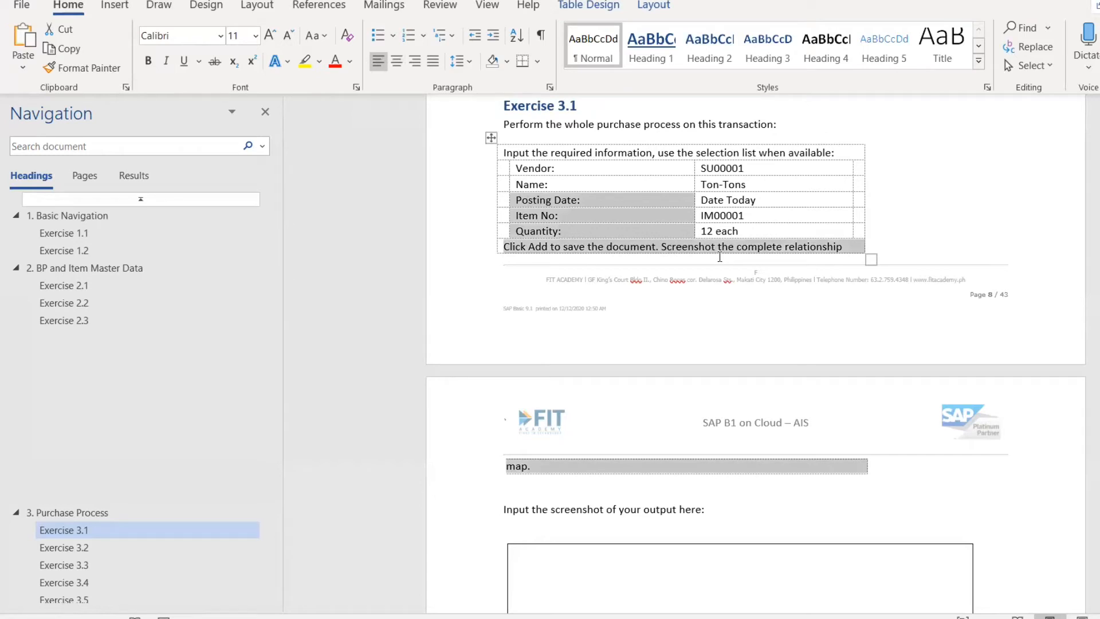
{"action": "left_click", "coordinate": [720, 256]}
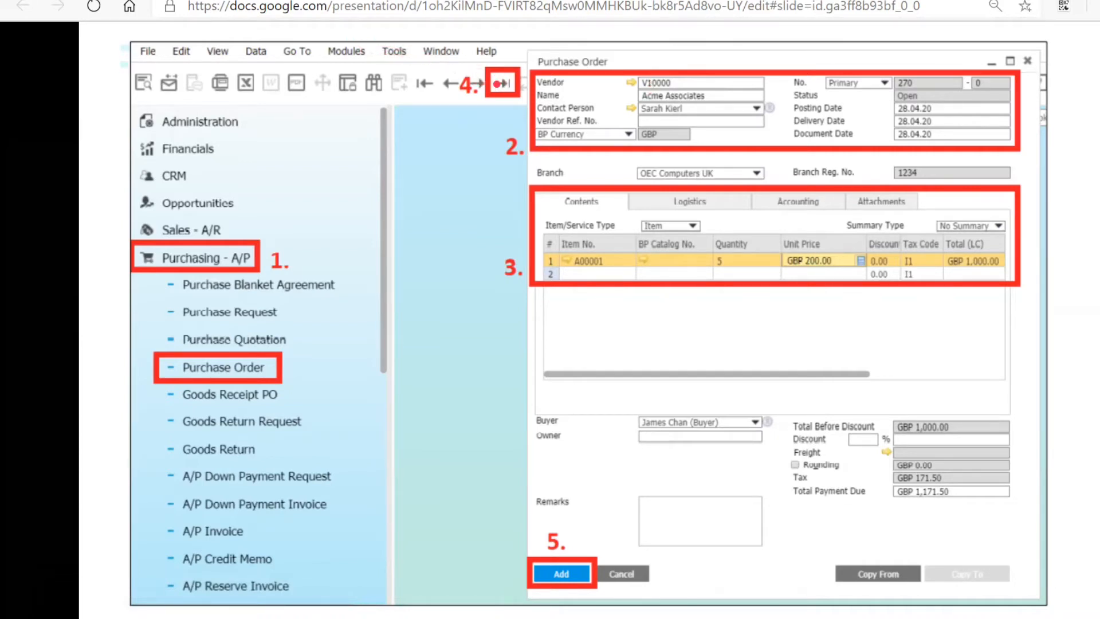
{"action": "key", "text": "Right"}
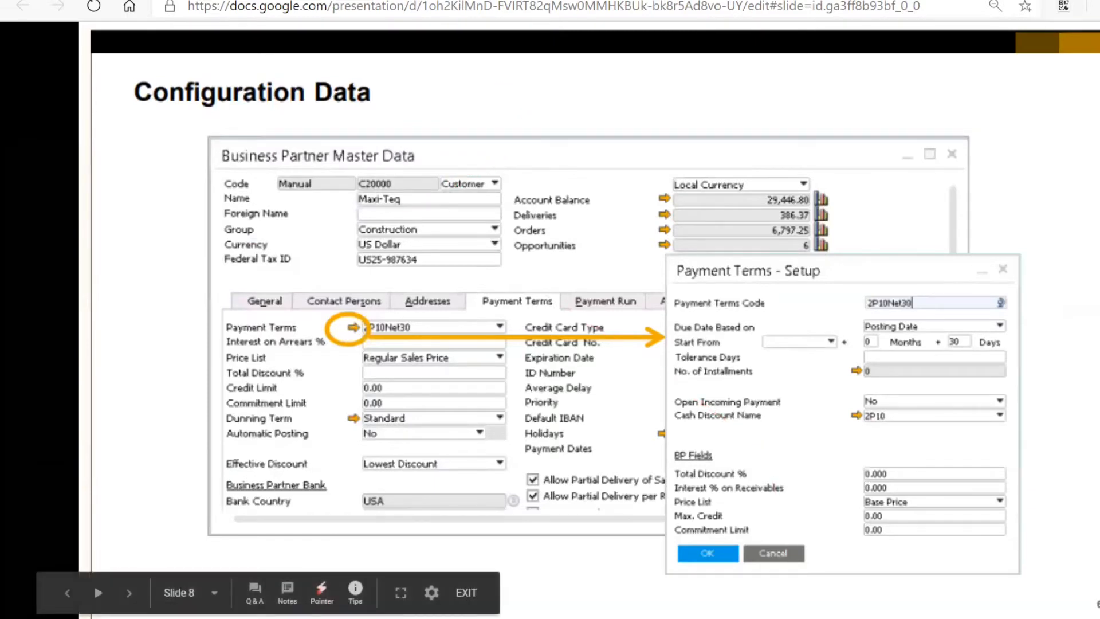
- Switch to SAP Business One and open a new purchase order for vendor SU00001 (Ton-Tons)
{"action": "left_click", "coordinate": [86, 0]}
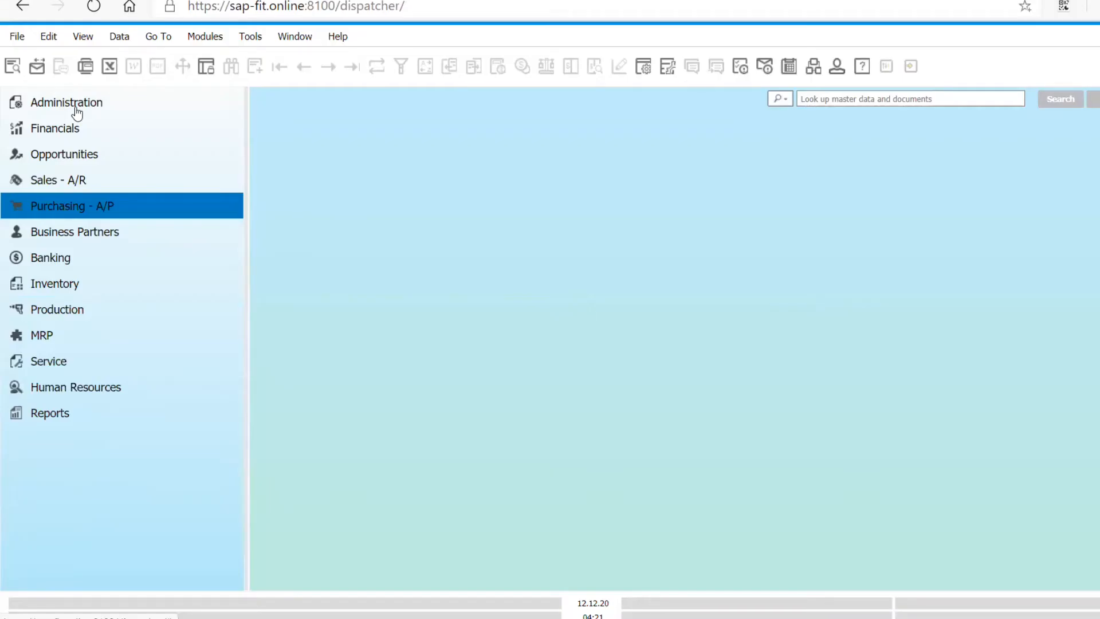
{"action": "left_click", "coordinate": [94, 204]}
{"action": "left_click", "coordinate": [110, 231]}
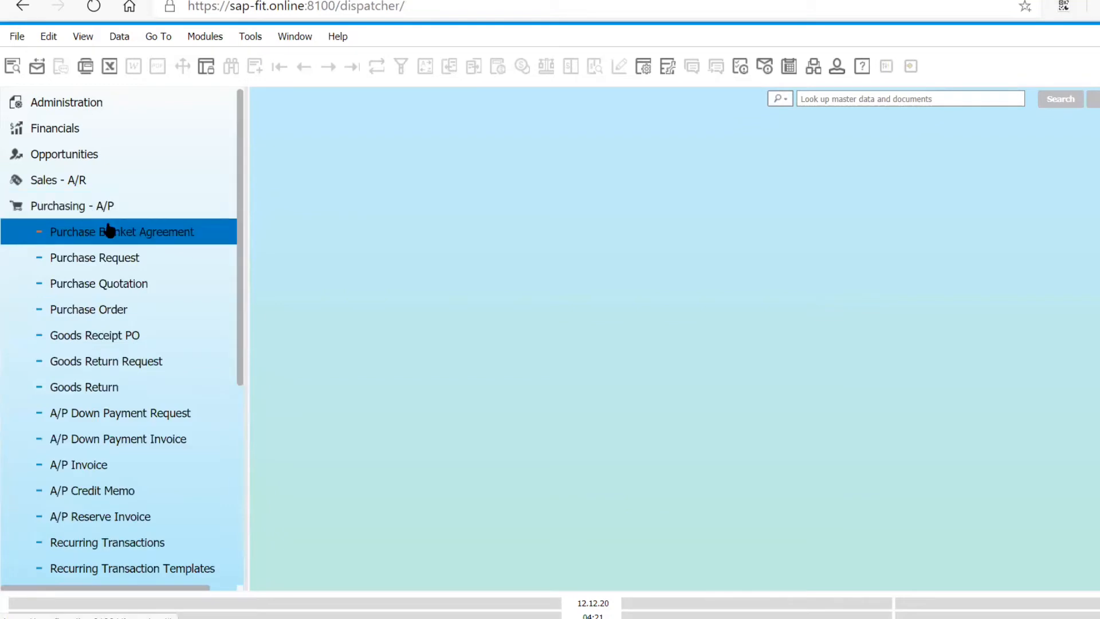
{"action": "left_click", "coordinate": [125, 319]}
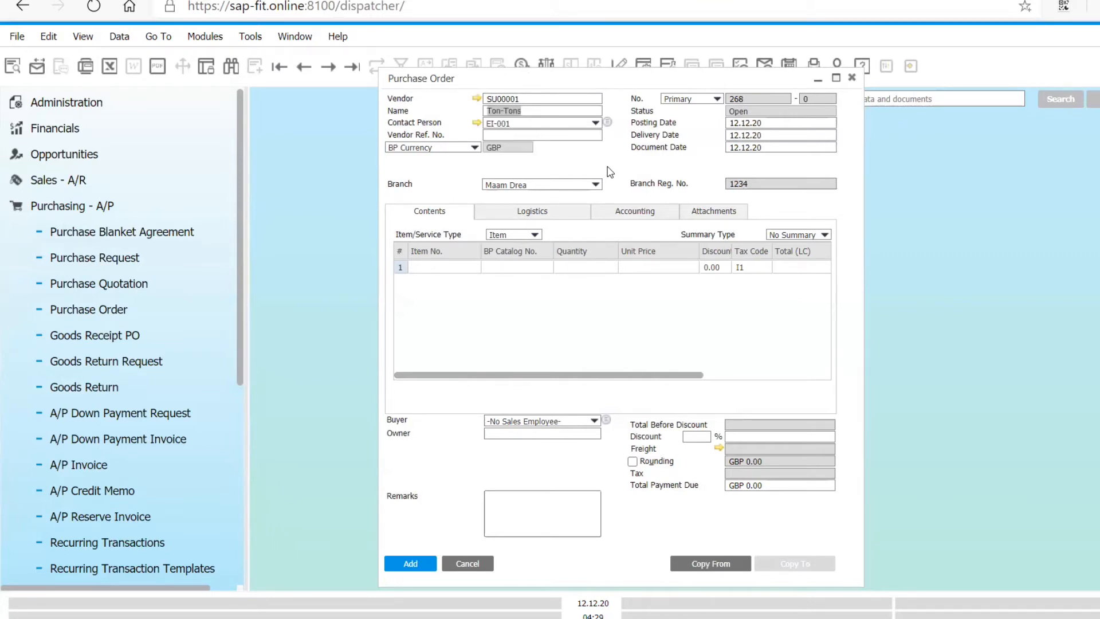
- Check the vendor name, branch registration number, posting date and delivery date in the purchase order header
{"action": "key", "text": "Tab"}
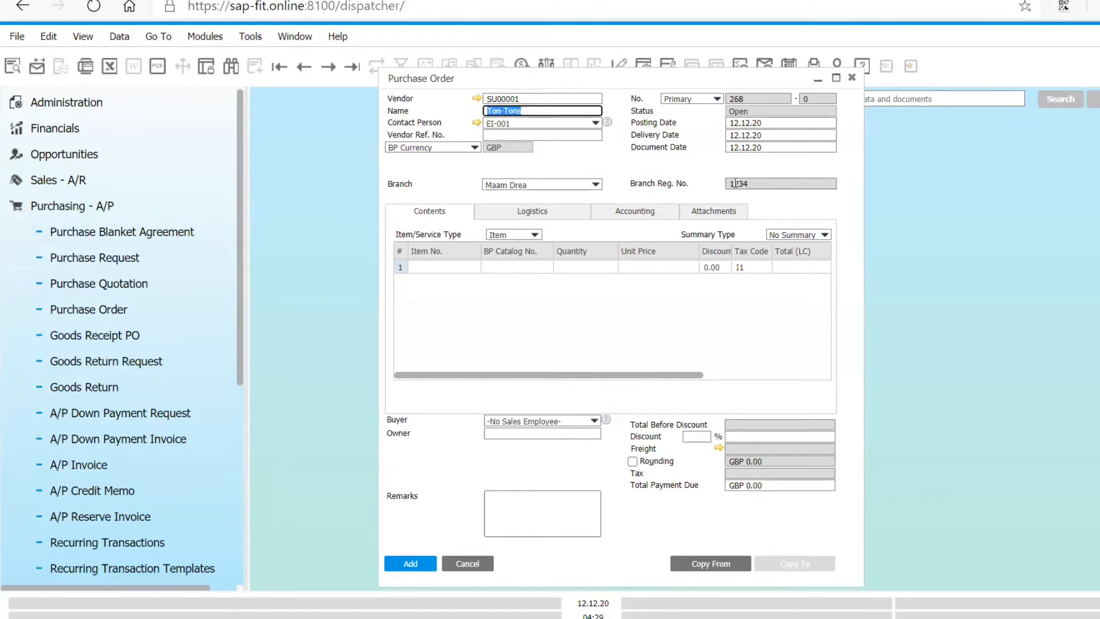
{"action": "left_click", "coordinate": [735, 183]}
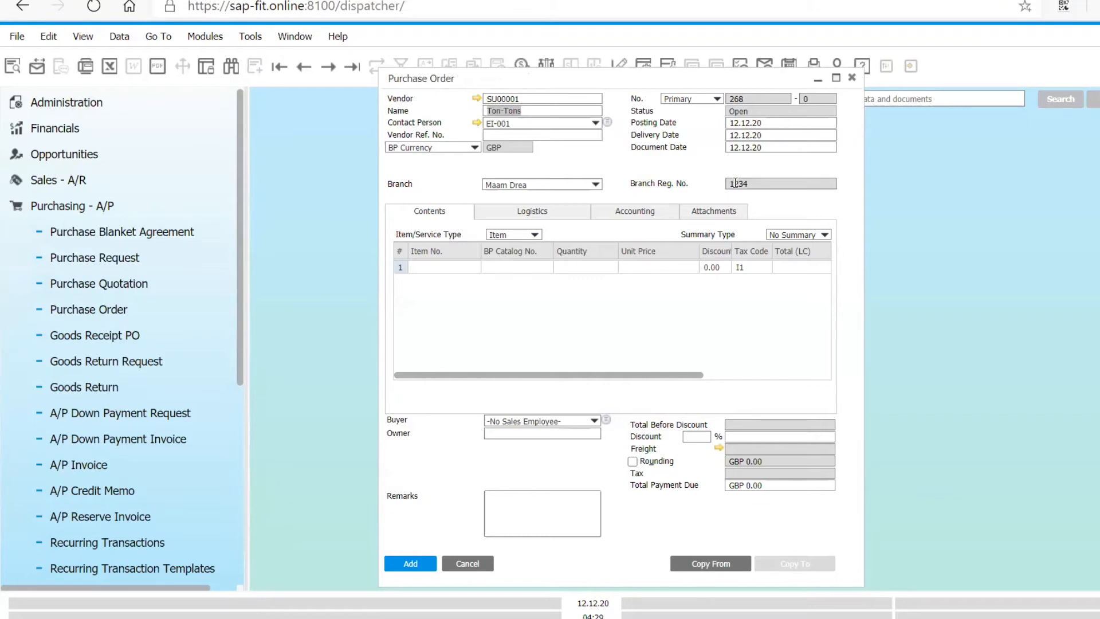
{"action": "left_click", "coordinate": [524, 113]}
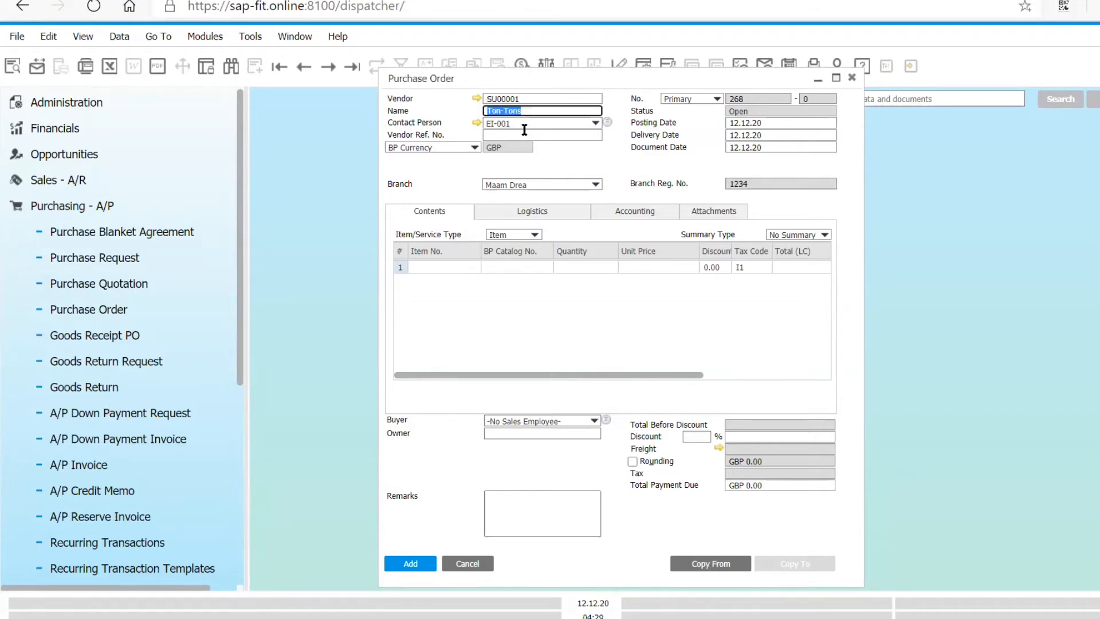
{"action": "left_click", "coordinate": [765, 125]}
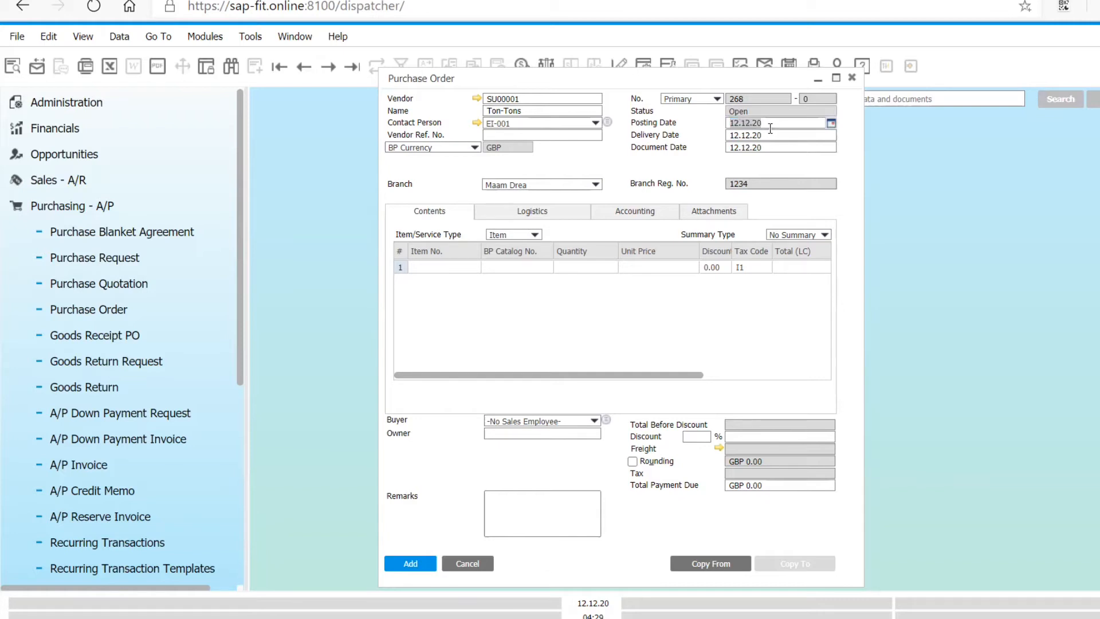
{"action": "key", "text": "Tab"}
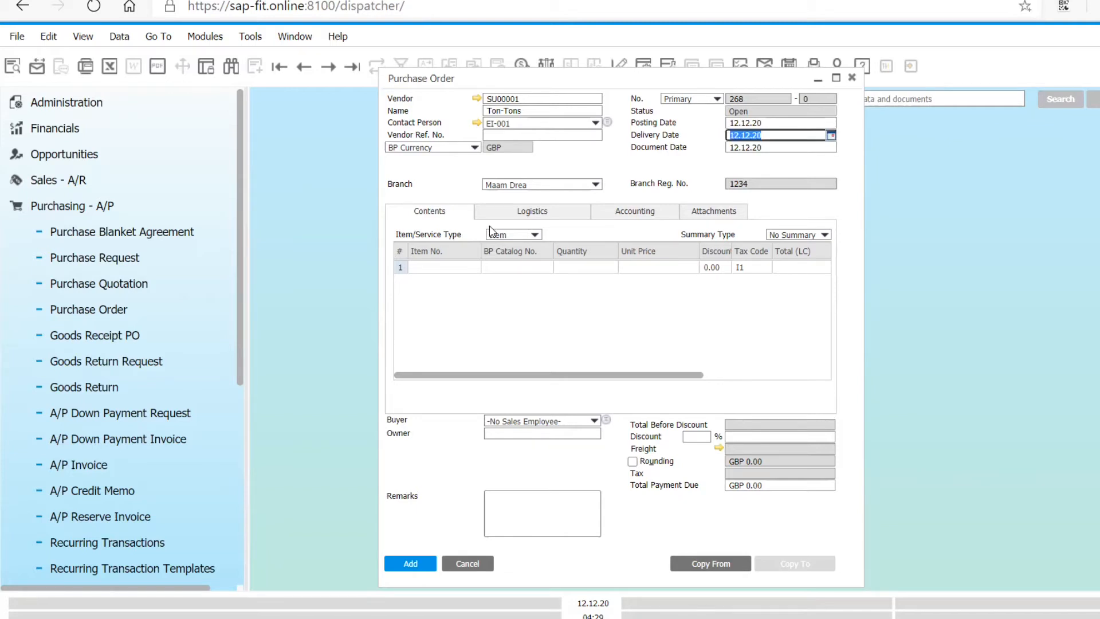
- Find IM in the item list and add item IM00001 to the first line of the purchase order
{"action": "left_click", "coordinate": [453, 270]}
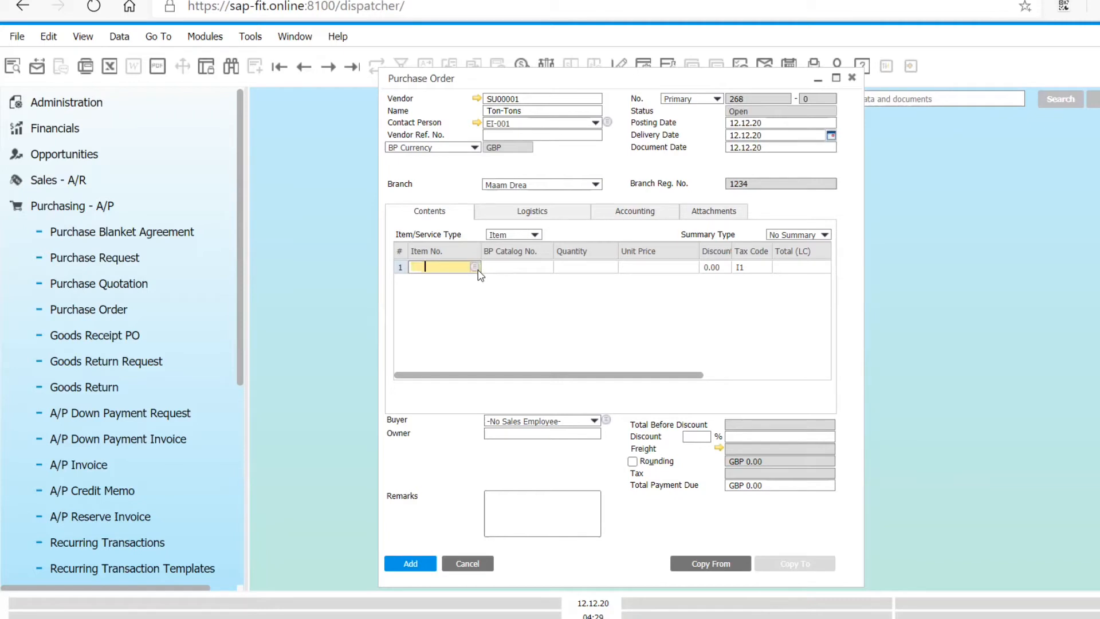
{"action": "left_click", "coordinate": [476, 268]}
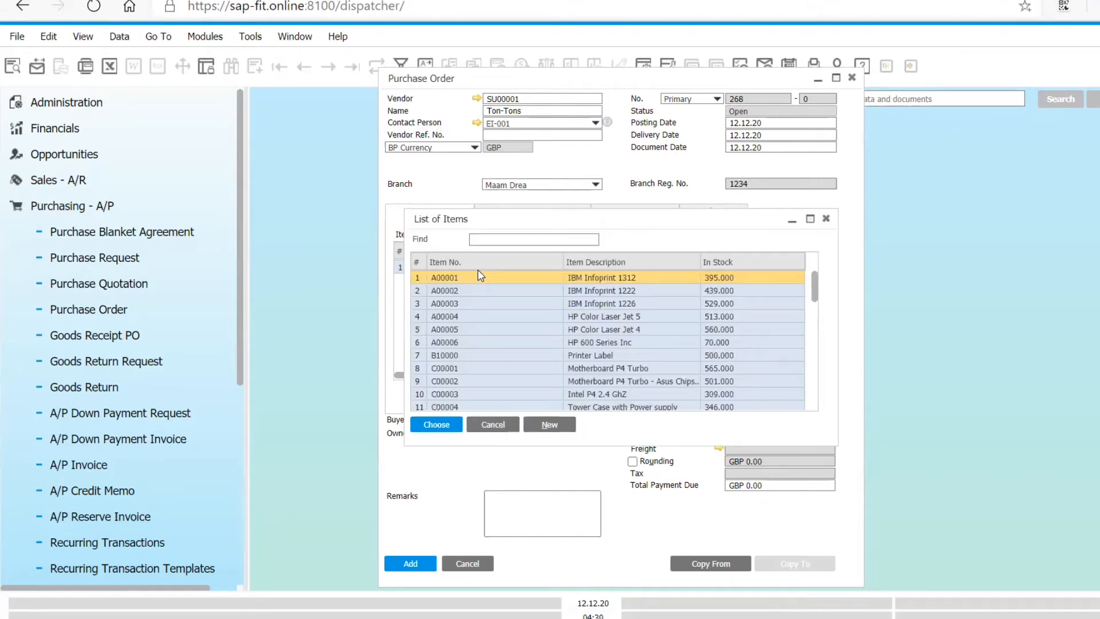
{"action": "left_click", "coordinate": [527, 241]}
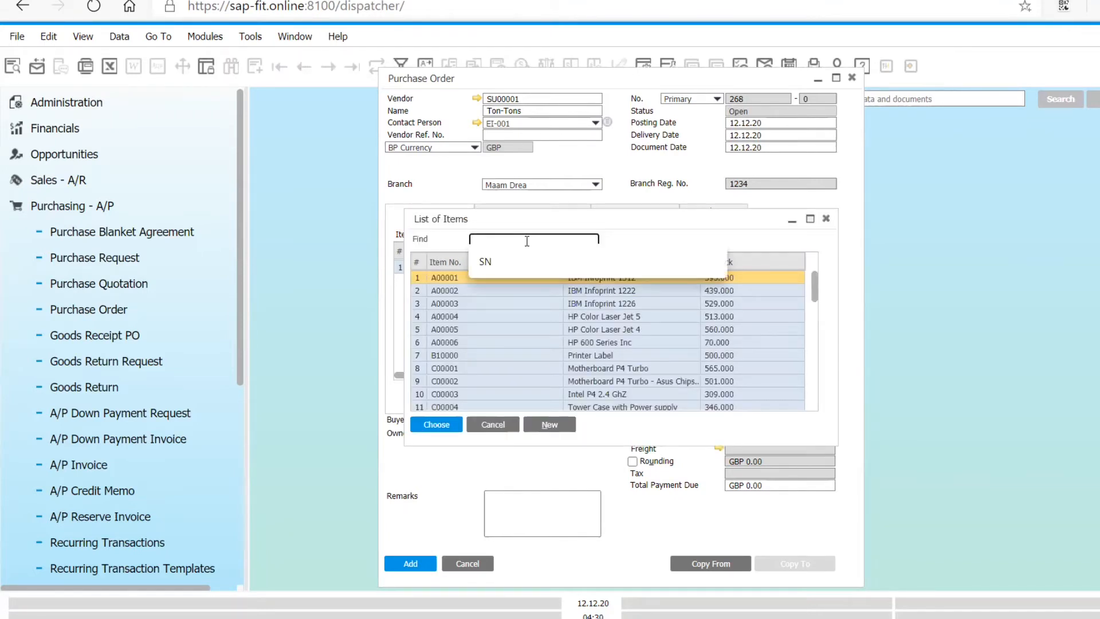
{"action": "type", "text": "IM"}
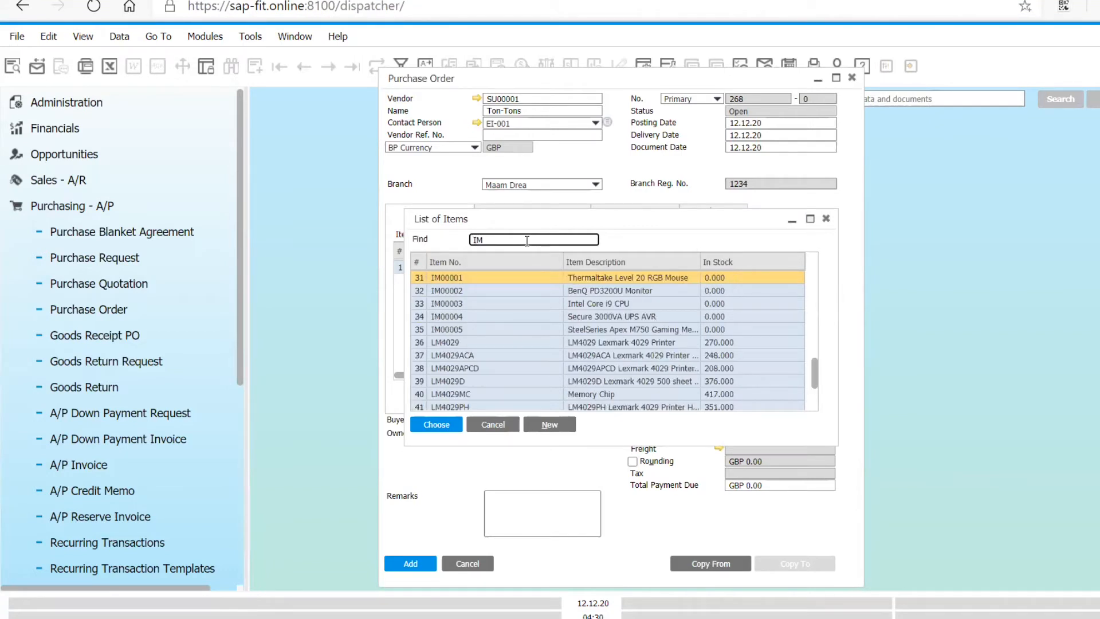
{"action": "left_click", "coordinate": [529, 275]}
{"action": "left_click", "coordinate": [446, 429]}
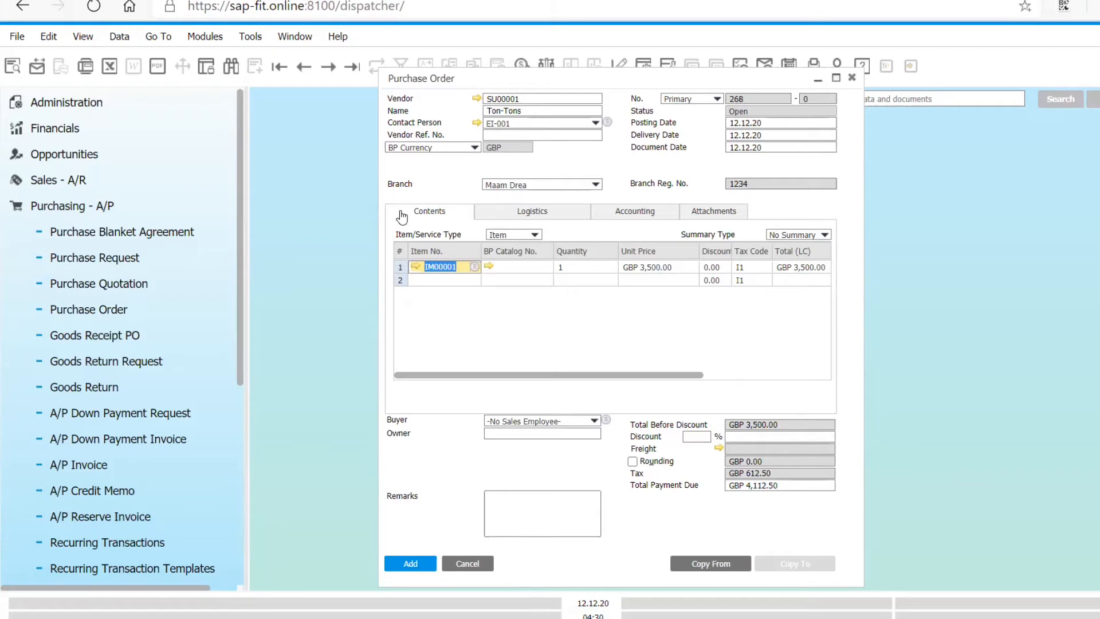
- Examine the warehouse stock figures in the inventory data of item IM00001 before adding the order, and return to it
{"action": "left_click", "coordinate": [416, 273]}
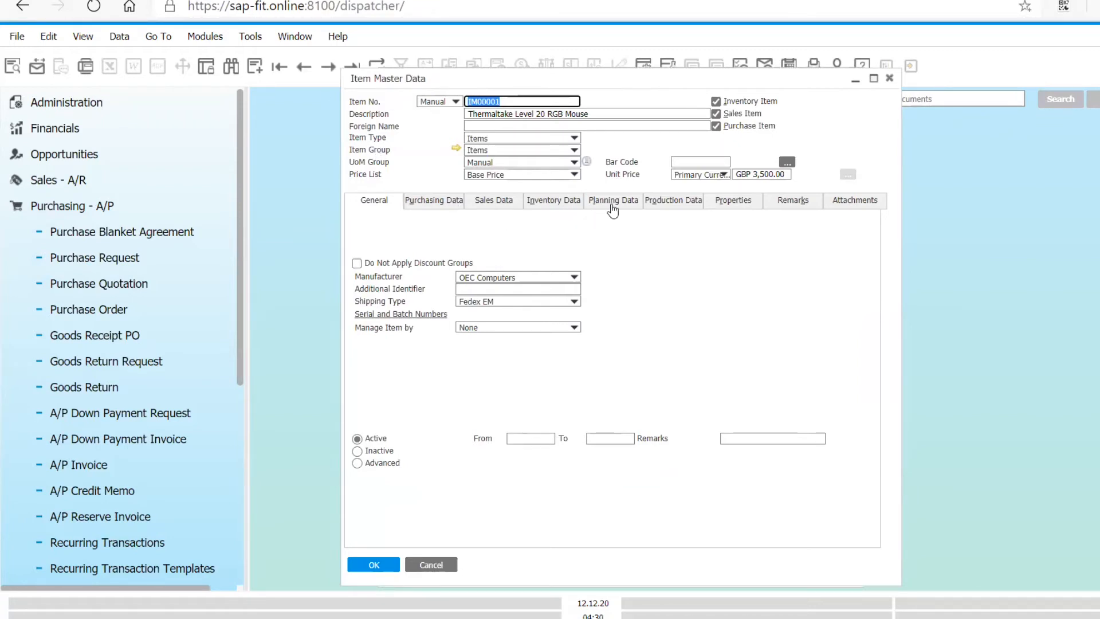
{"action": "left_click", "coordinate": [574, 206]}
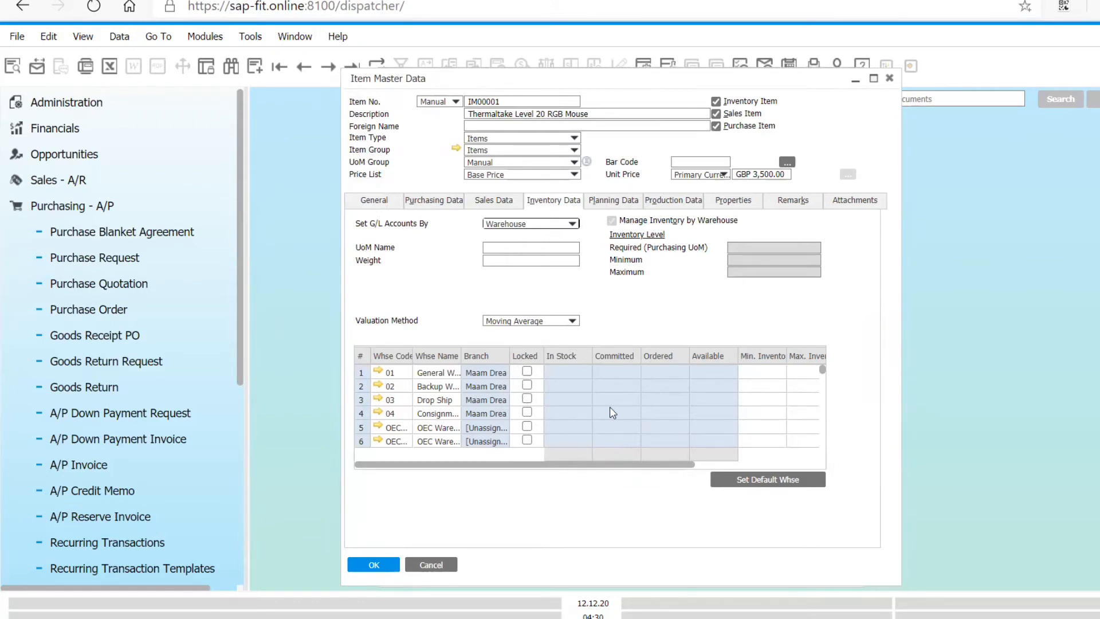
{"action": "left_click", "coordinate": [377, 565]}
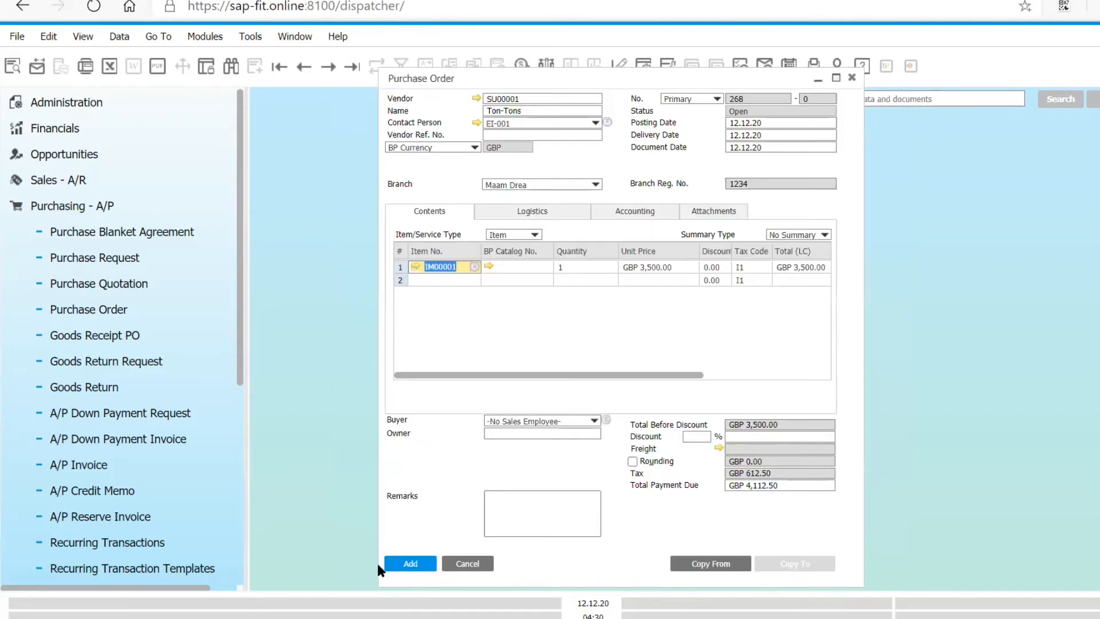
- Add the purchase order and, on the reopened saved record, update the quantity of item IM00001 to 12
{"action": "left_click", "coordinate": [411, 564]}
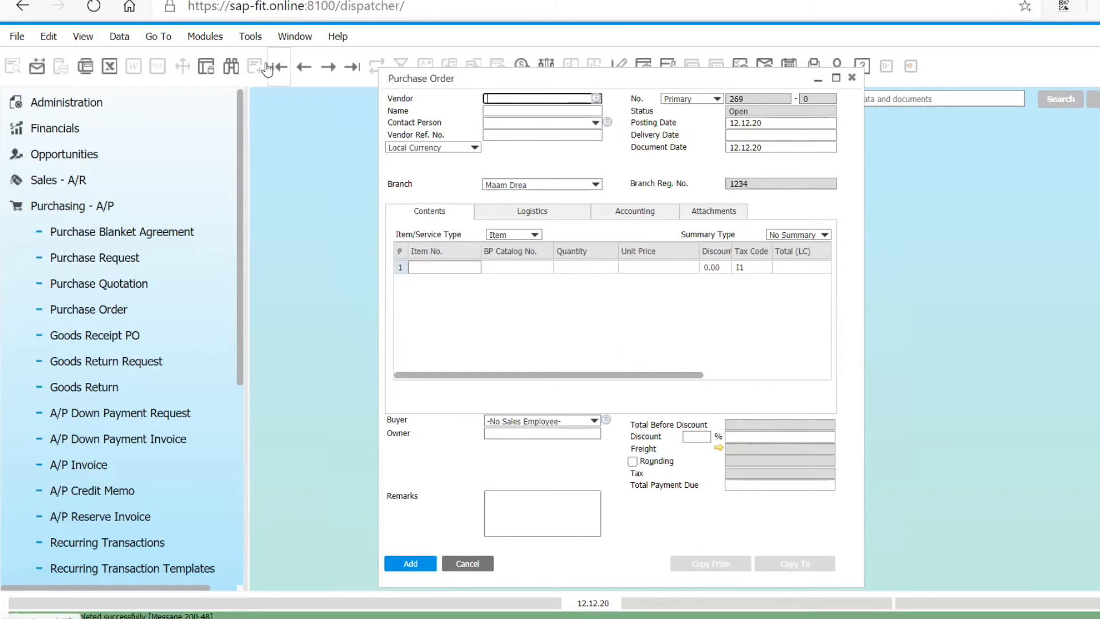
{"action": "left_click", "coordinate": [348, 69]}
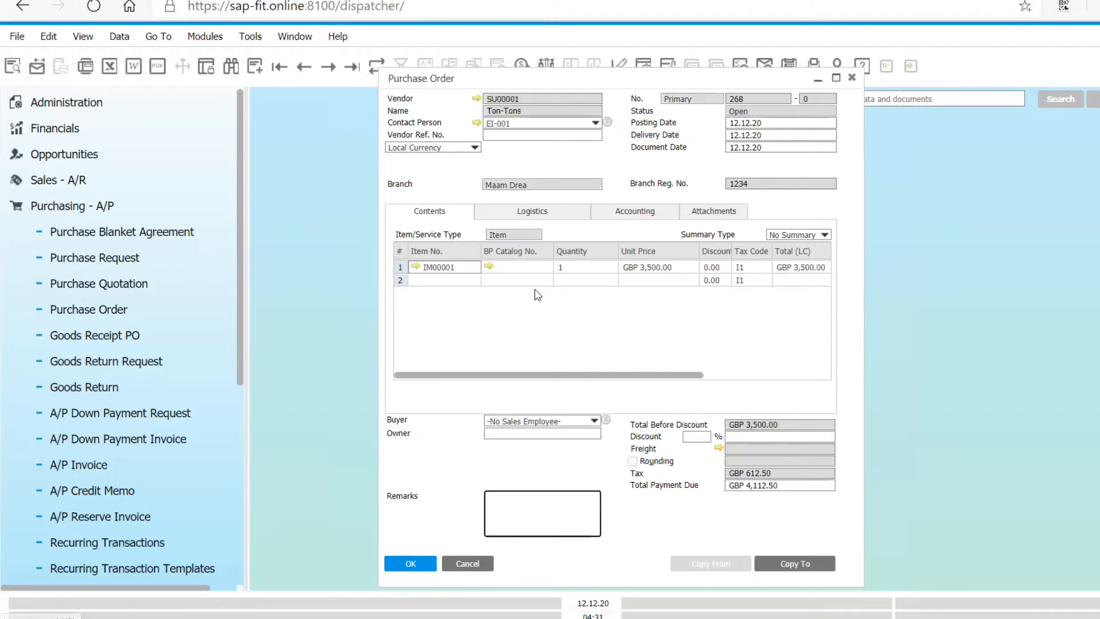
{"action": "left_click", "coordinate": [568, 269]}
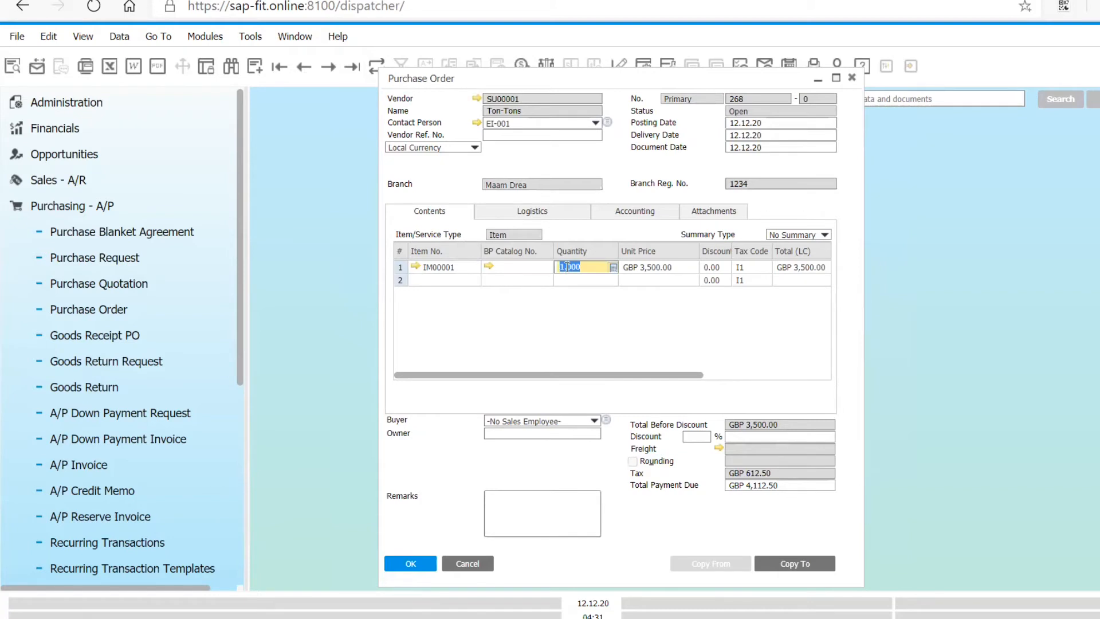
{"action": "left_click", "coordinate": [568, 267]}
{"action": "type", "text": "12"}
{"action": "key", "text": "Tab"}
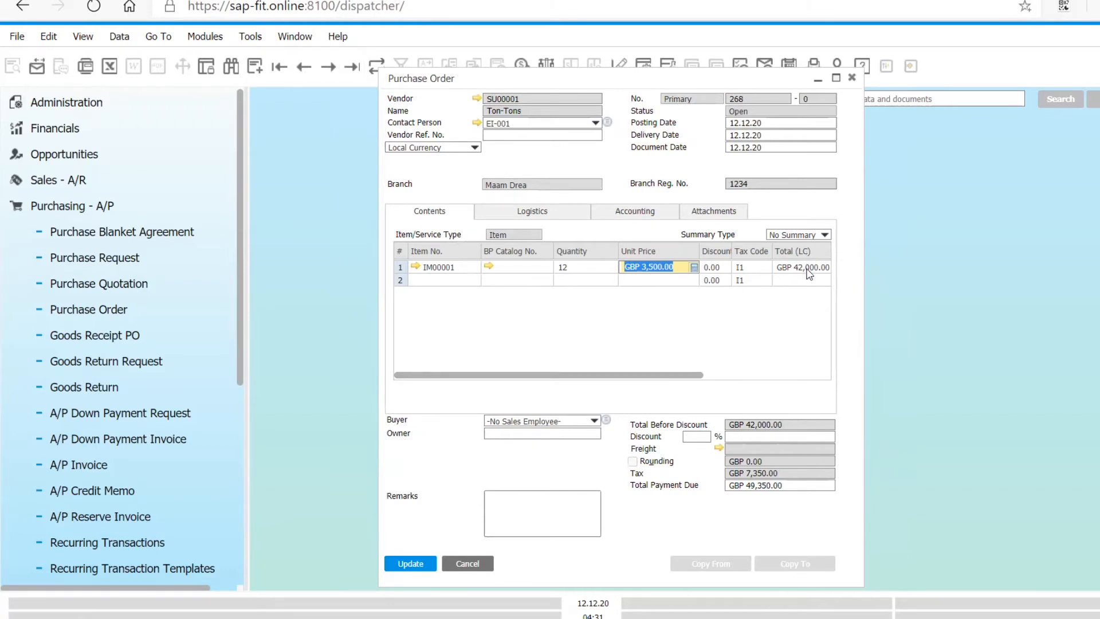
{"action": "left_click", "coordinate": [425, 567]}
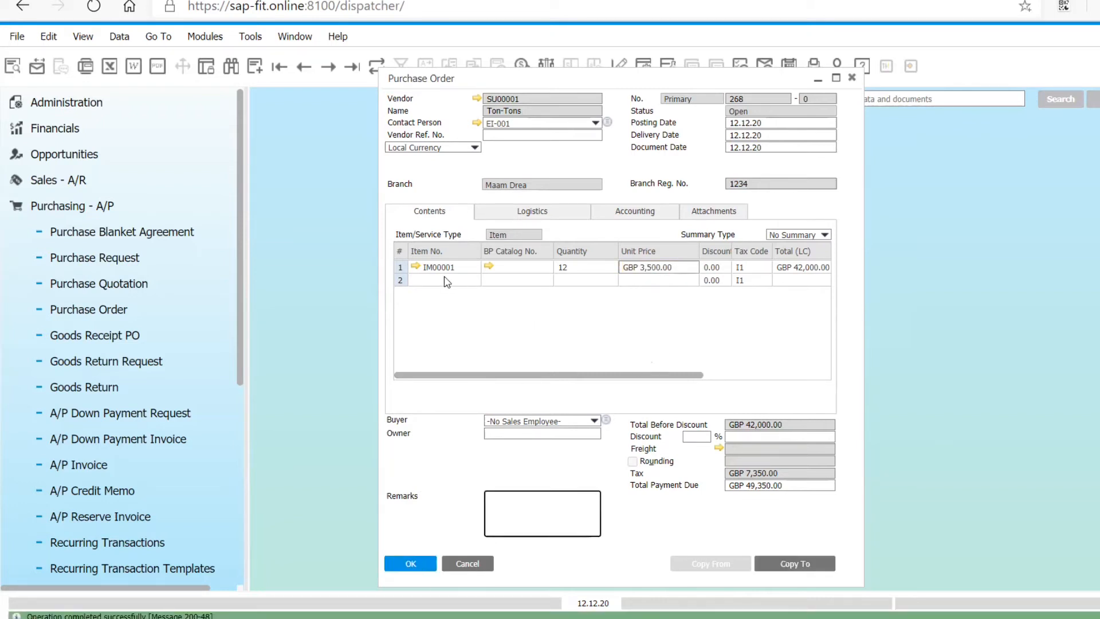
- Examine the ordered and available quantities and the item cost in the inventory data of item IM00001 after the order
{"action": "left_click", "coordinate": [416, 266]}
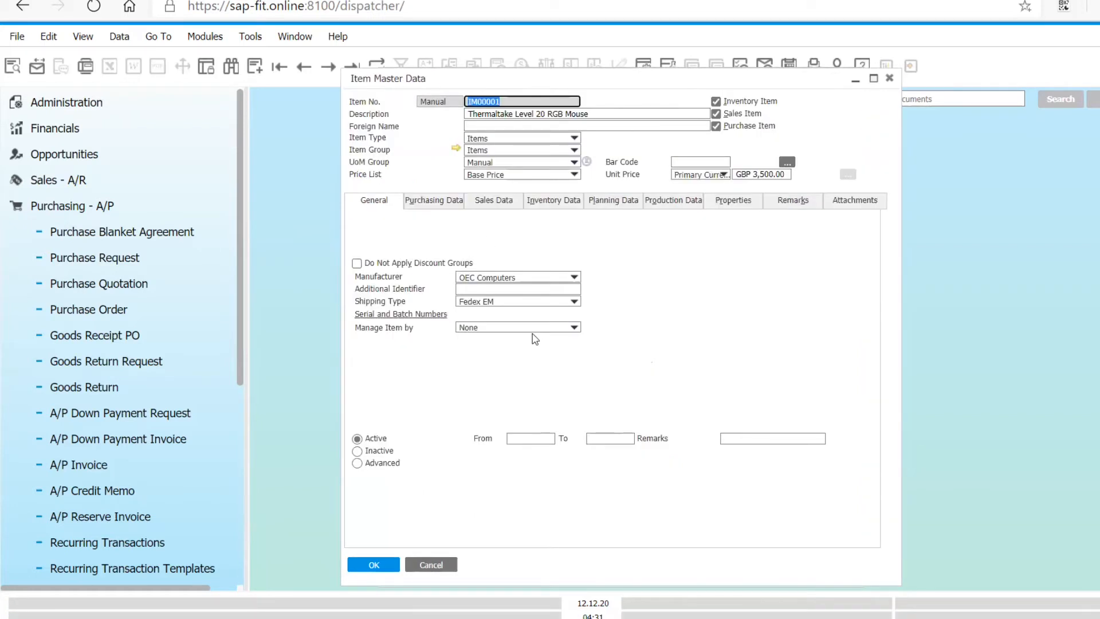
{"action": "left_click", "coordinate": [572, 202]}
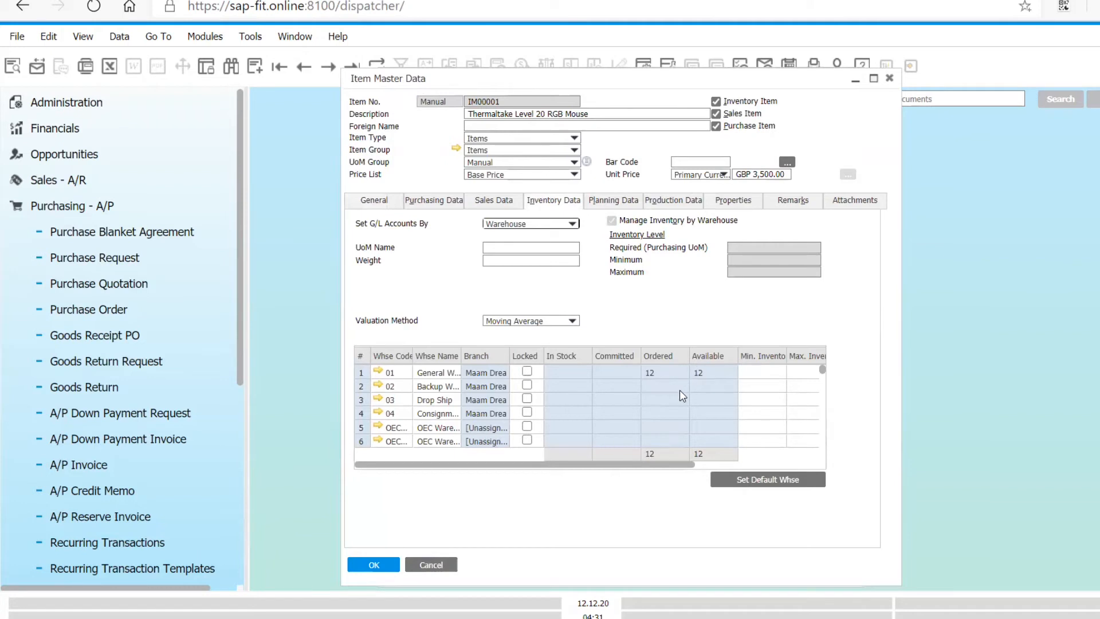
{"action": "left_click", "coordinate": [673, 465]}
{"action": "left_click_drag", "start_coordinate": [676, 468], "coordinate": [775, 454]}
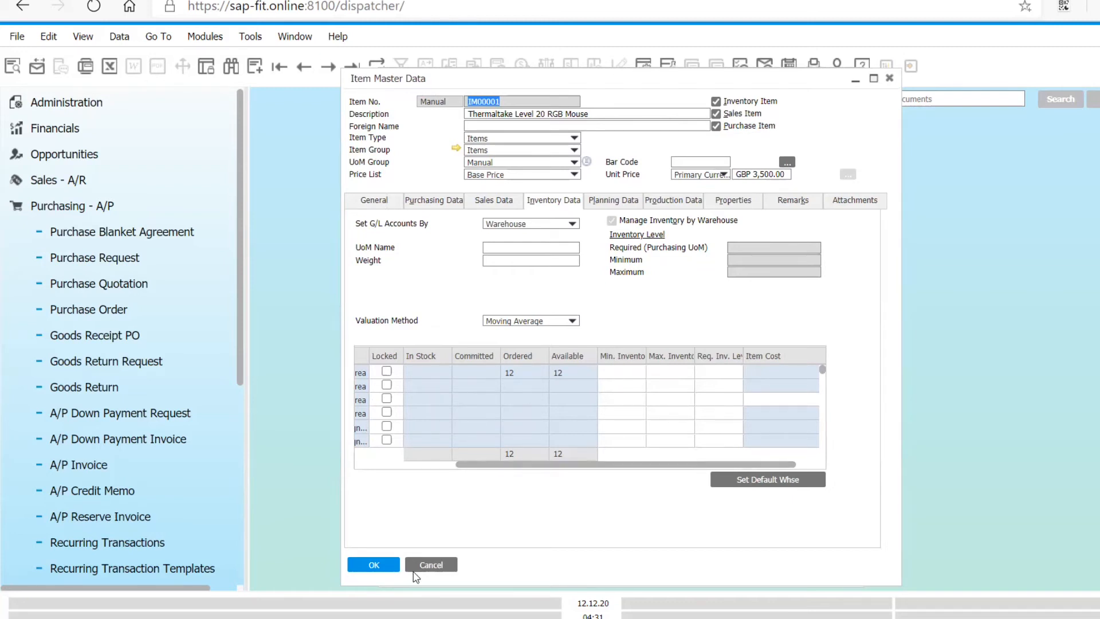
{"action": "left_click", "coordinate": [379, 566]}
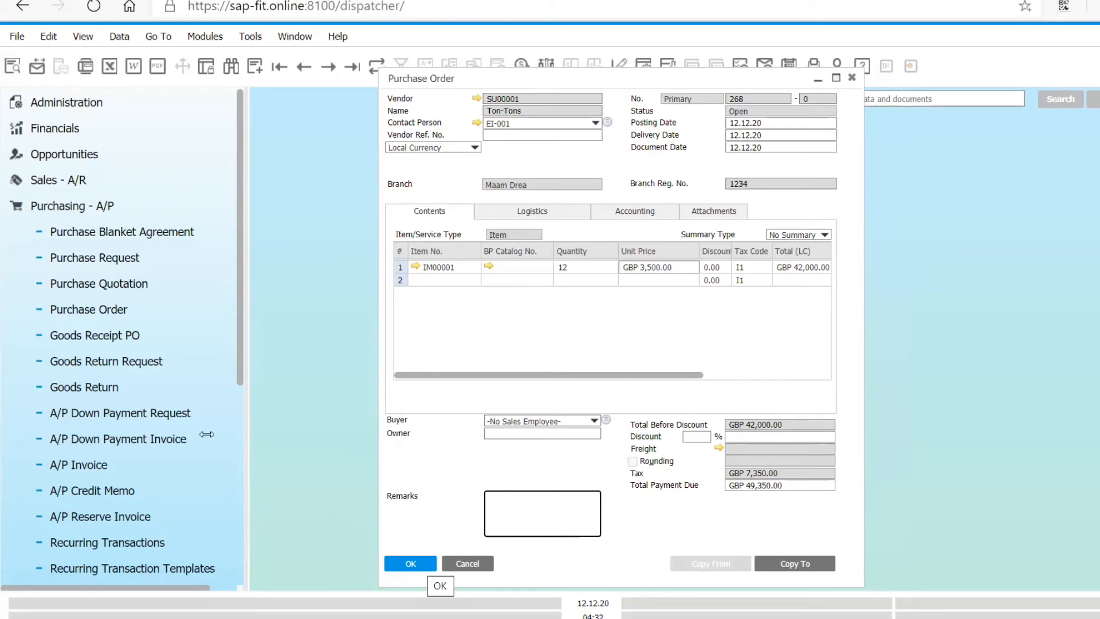
- Start another purchase order for vendor SU00001 (Ton-Tons) with a quantity of 15 of item IM00001
{"action": "left_click", "coordinate": [255, 73]}
{"action": "left_click", "coordinate": [401, 123]}
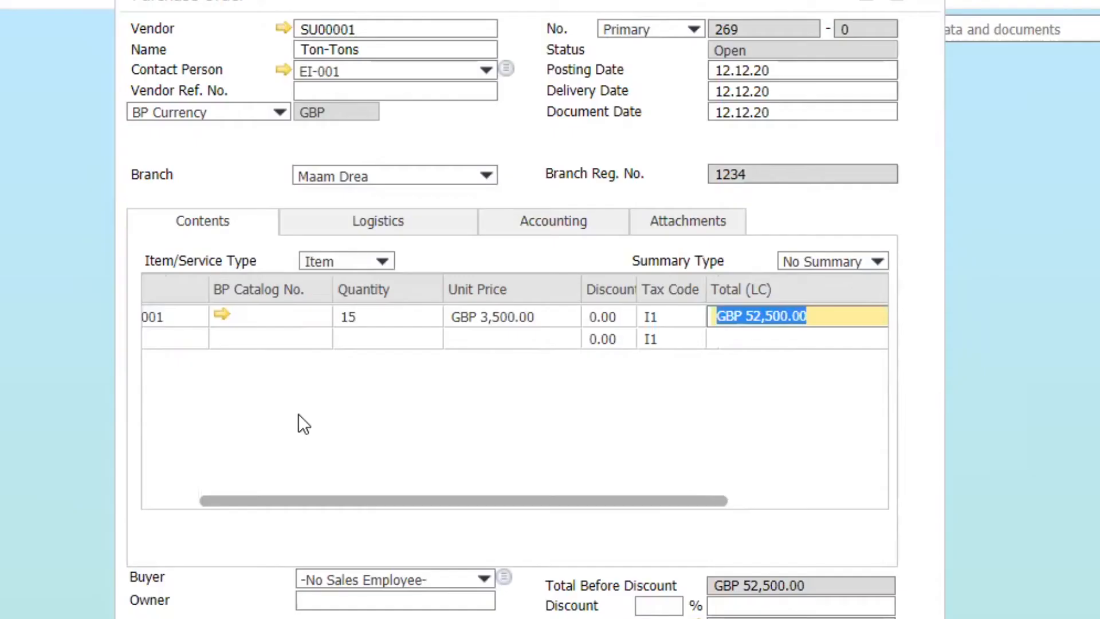
{"action": "left_click_drag", "start_coordinate": [311, 499], "coordinate": [101, 497]}
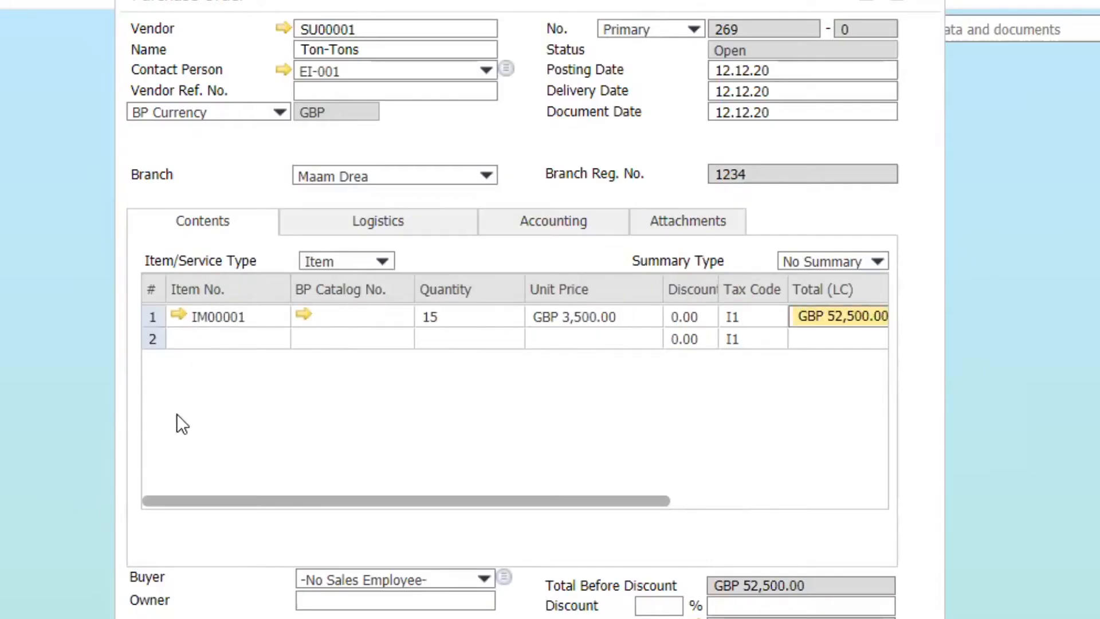
{"action": "left_click", "coordinate": [176, 340]}
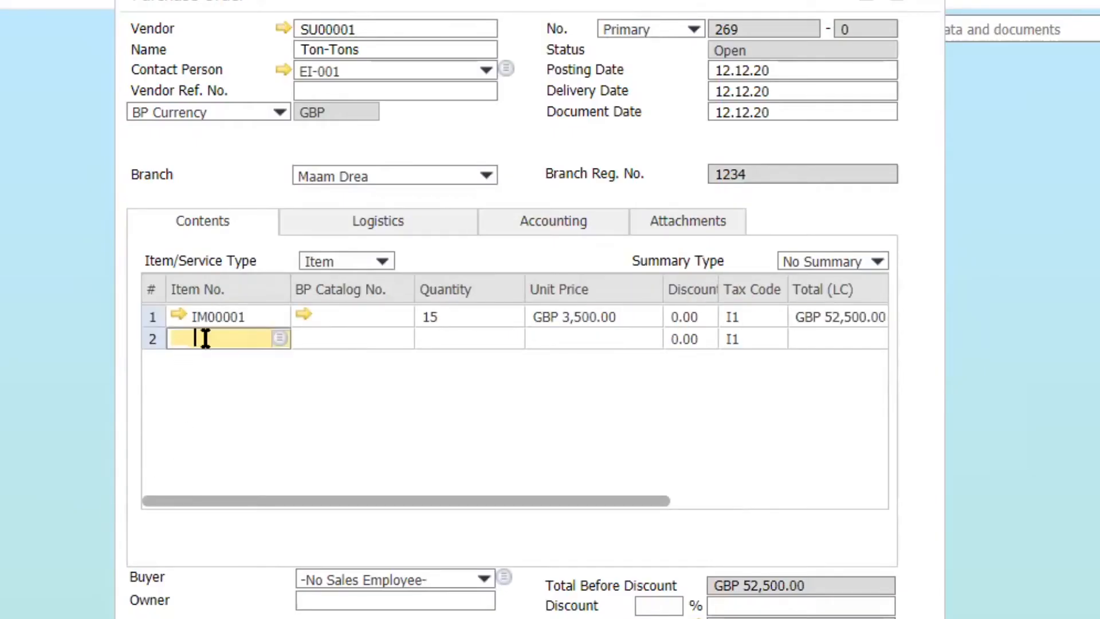
{"action": "left_click", "coordinate": [277, 336]}
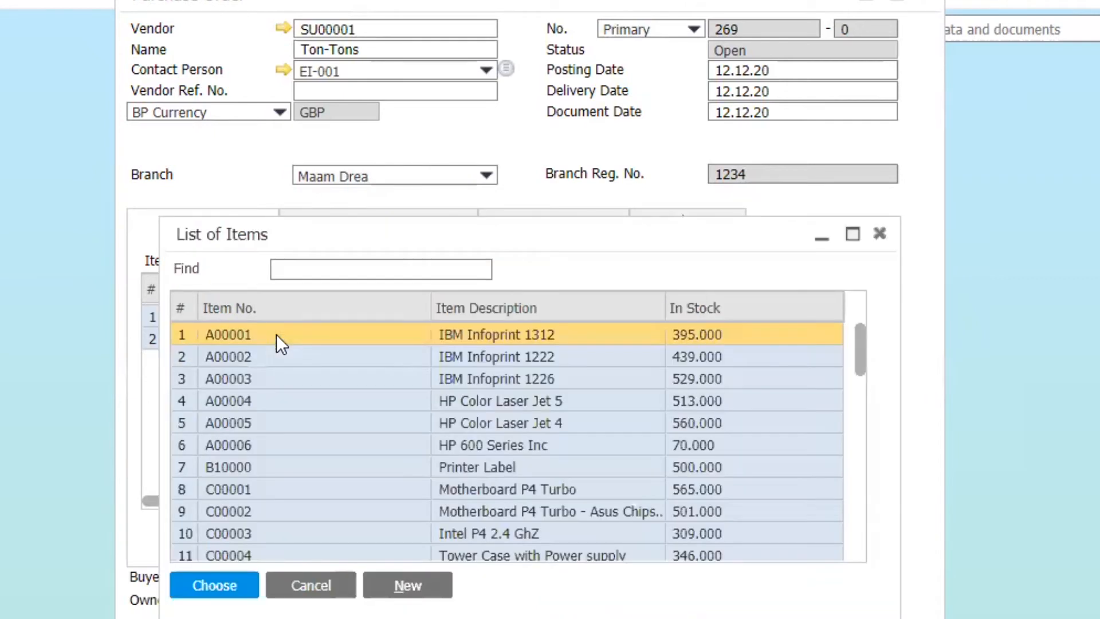
{"action": "left_click", "coordinate": [281, 261]}
{"action": "type", "text": "IM"}
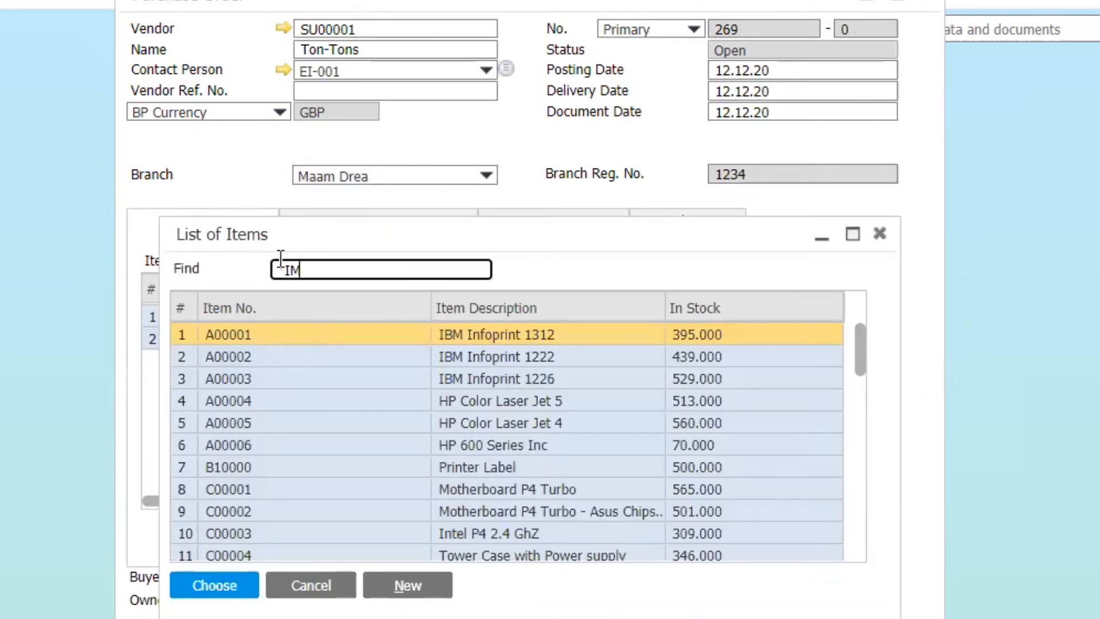
{"action": "key", "text": "Return"}
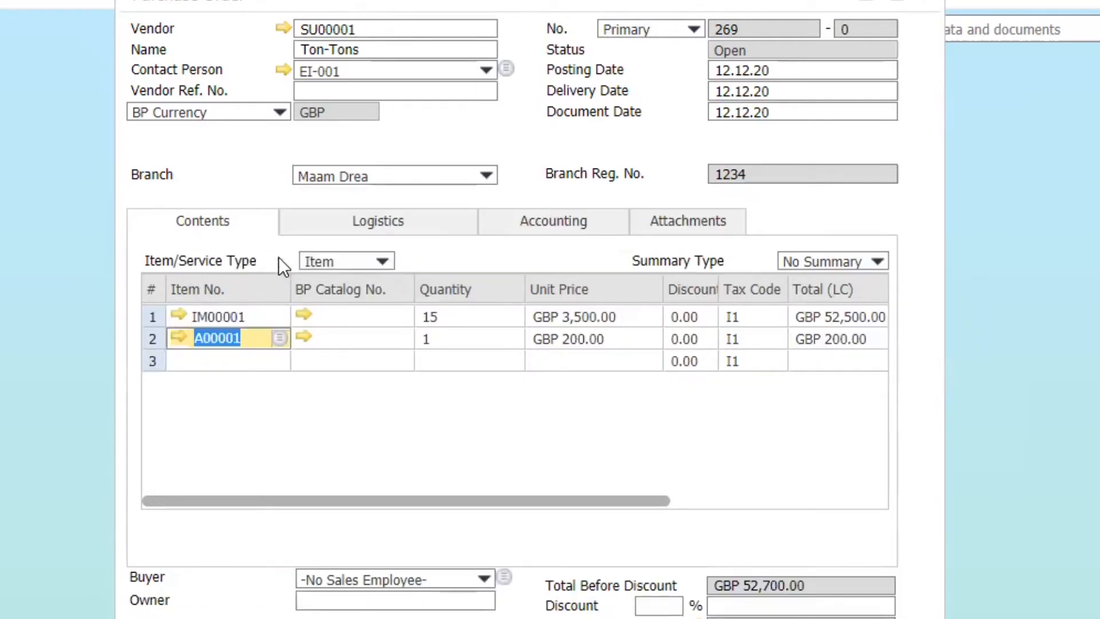
{"action": "left_click", "coordinate": [277, 337]}
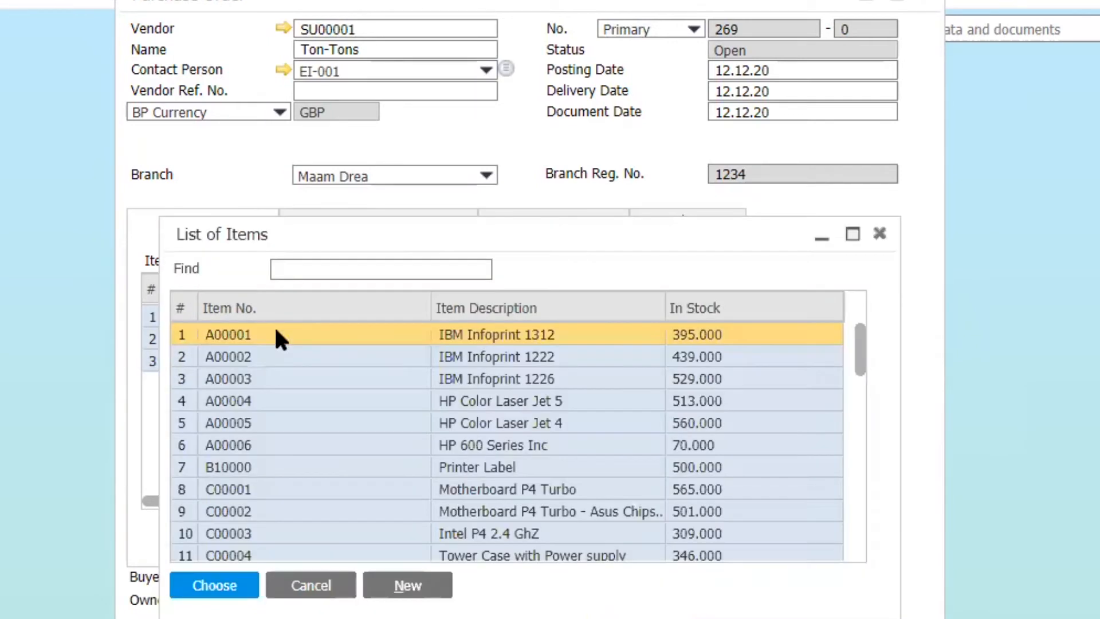
{"action": "left_click", "coordinate": [386, 262]}
{"action": "type", "text": "I"}
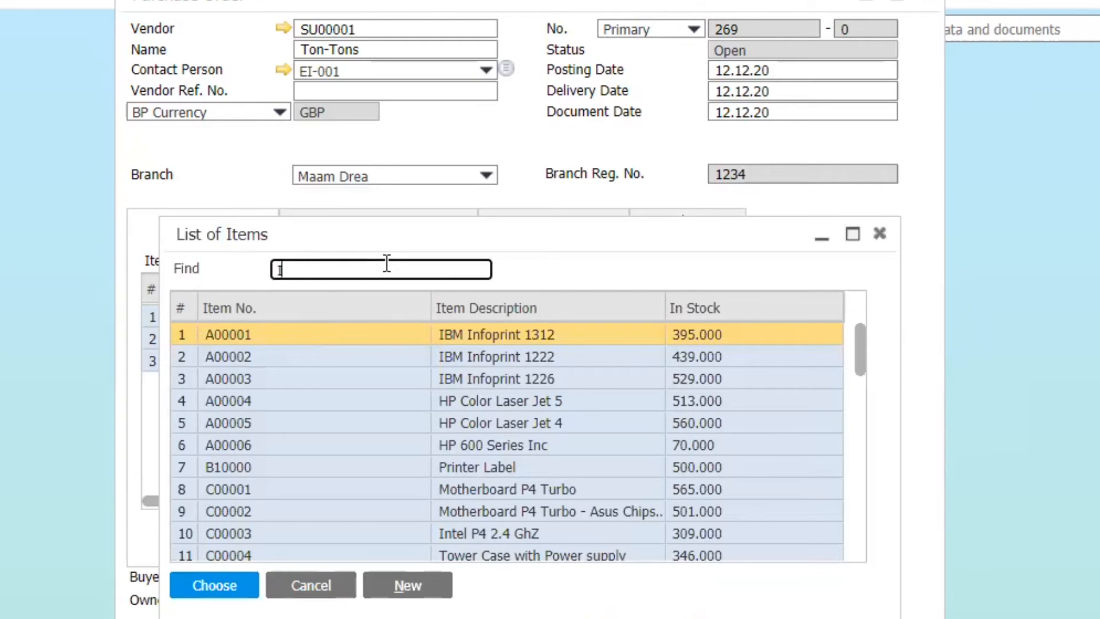
{"action": "type", "text": "M"}
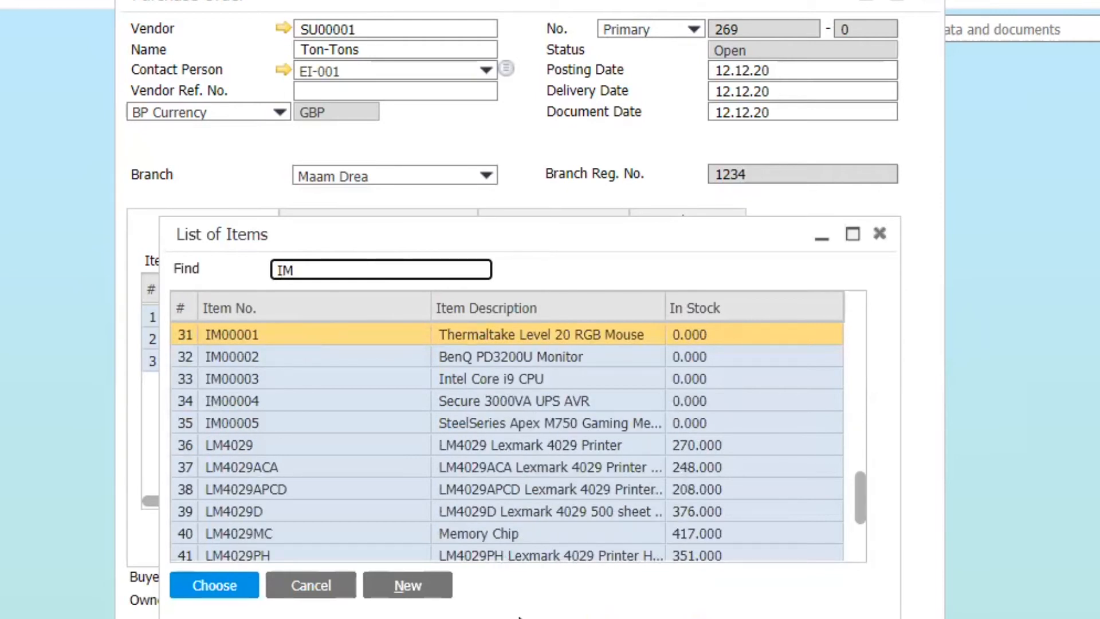
{"action": "left_click", "coordinate": [338, 593]}
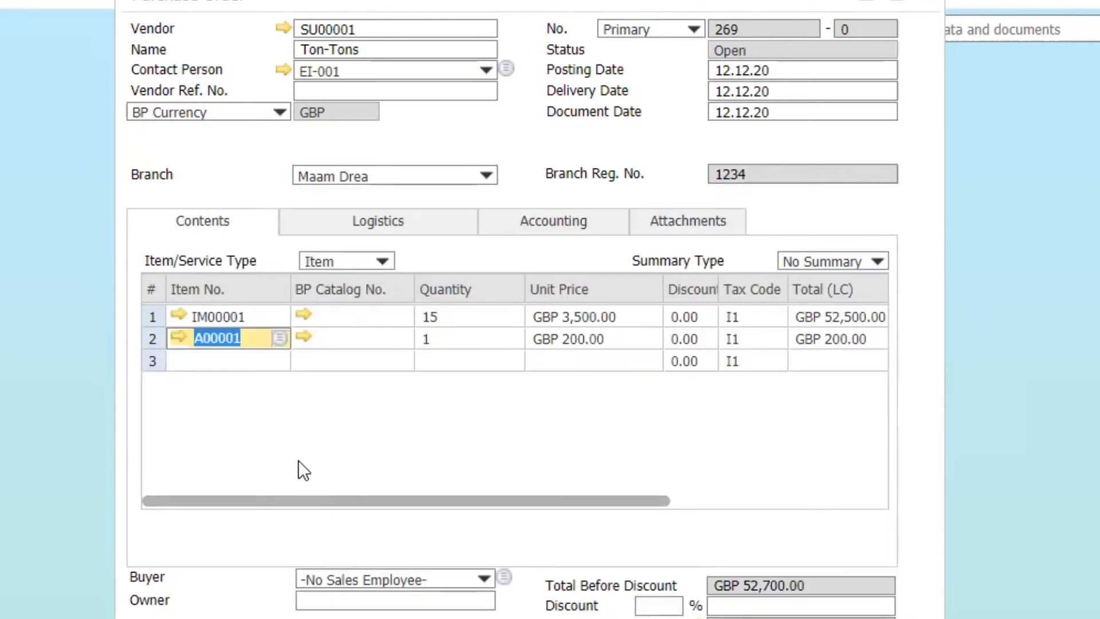
- Replace the second row's item with IM00002 using the *IM filter, enter a quantity of 5, and add the purchase order
{"action": "key", "text": "BackSpace"}
{"action": "type", "text": "*"}
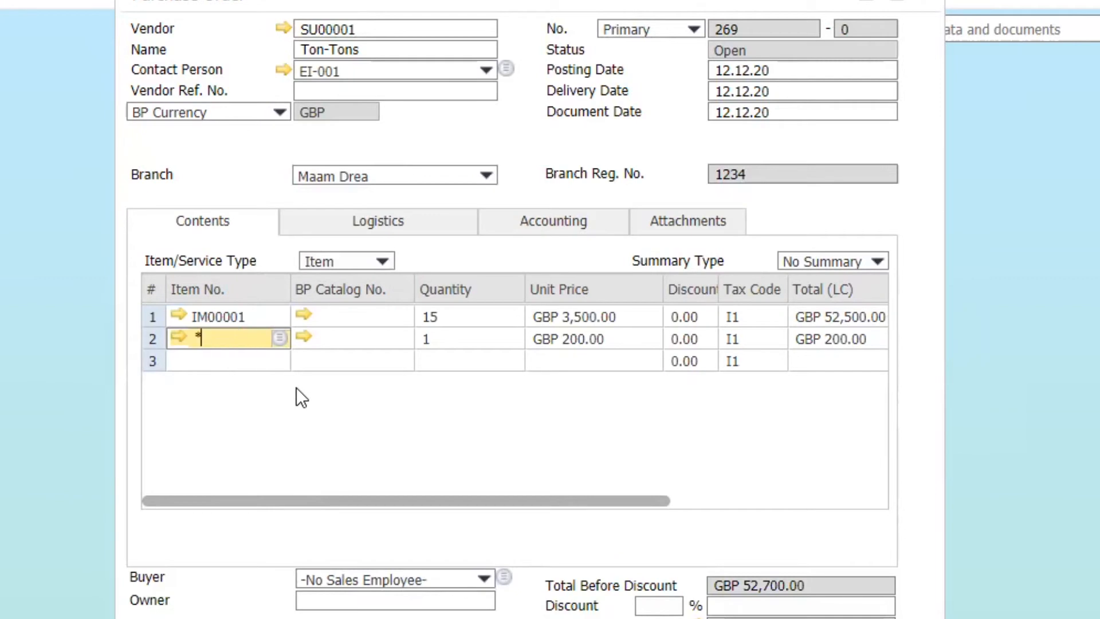
{"action": "type", "text": "IM"}
{"action": "key", "text": "Tab"}
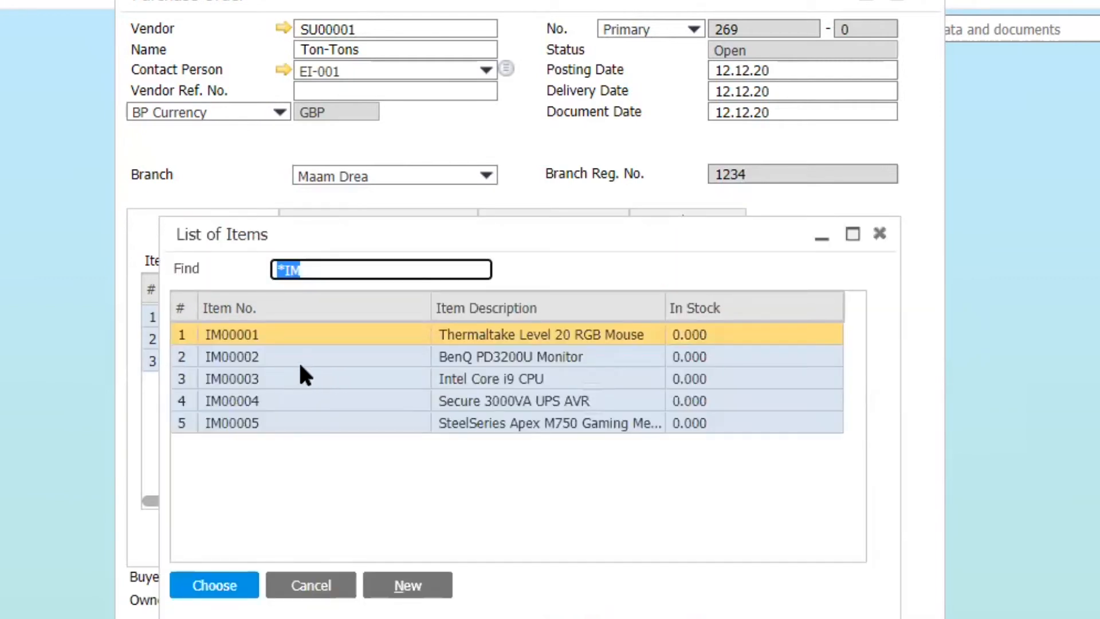
{"action": "left_click", "coordinate": [308, 367]}
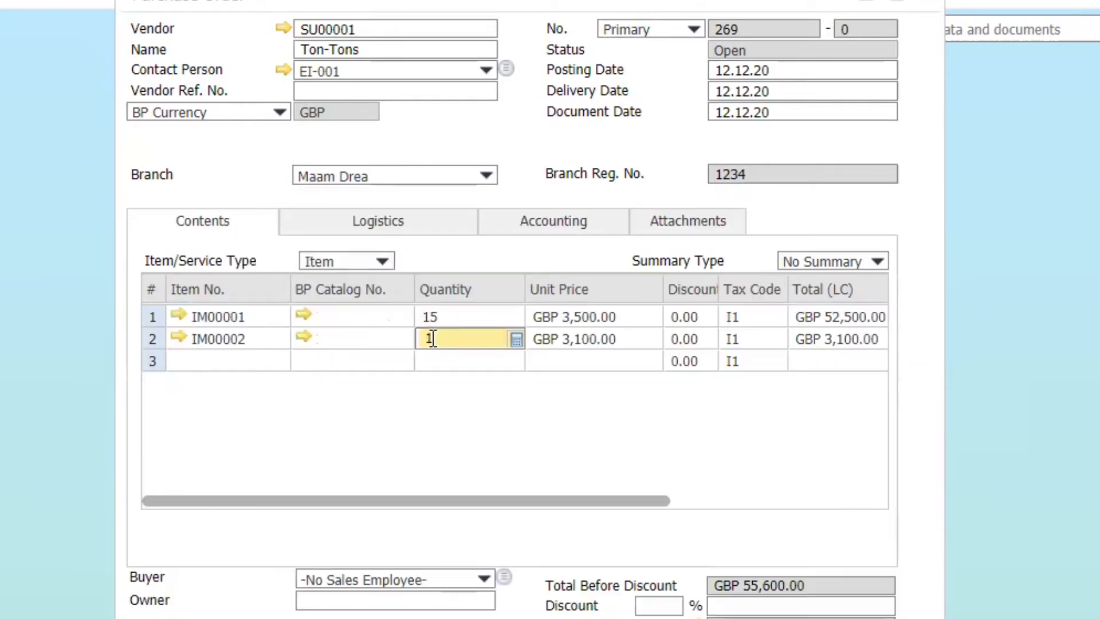
{"action": "type", "text": "5"}
{"action": "key", "text": "Tab"}
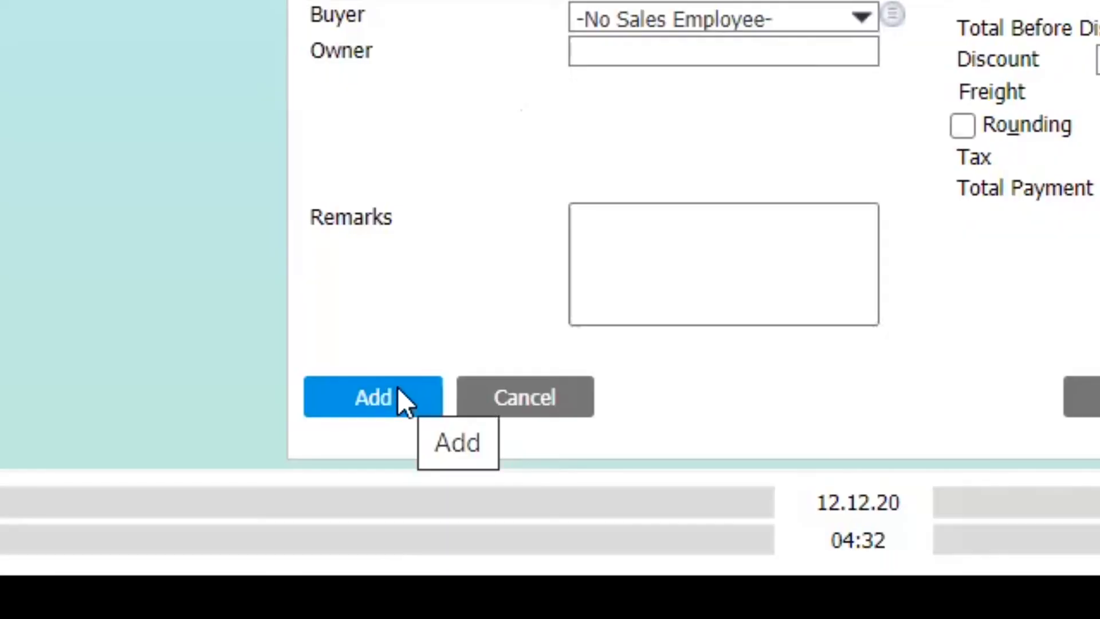
{"action": "left_click", "coordinate": [399, 388]}
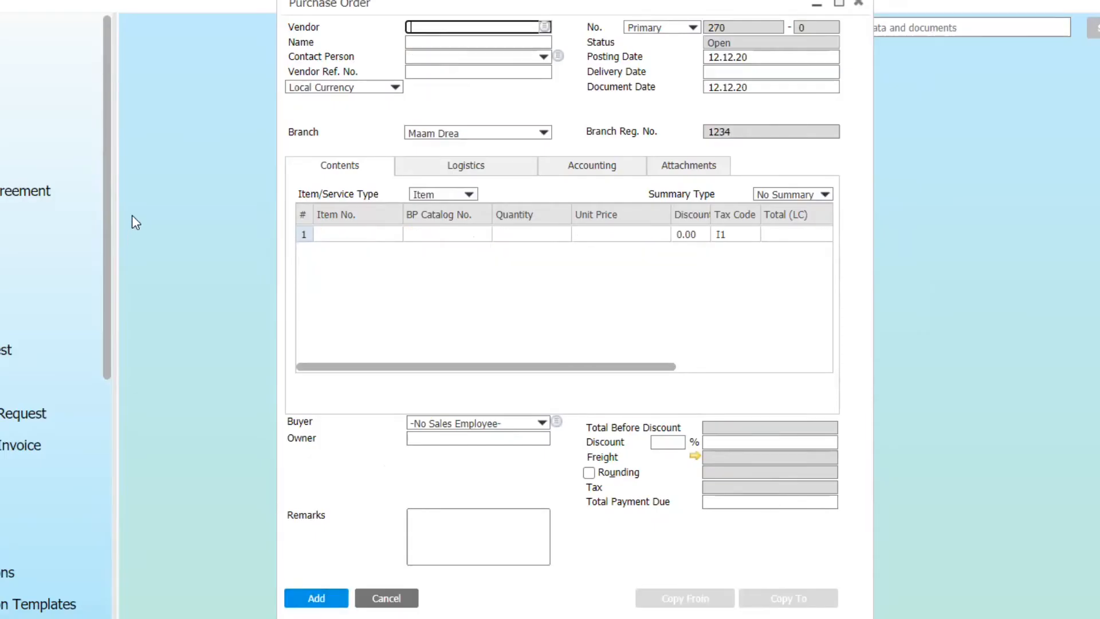
- Create and add a purchase order for vendor SU00001 with a quantity of 10 each of items IM00001, IM00004 and IM00005
{"action": "left_click", "coordinate": [353, 156]}
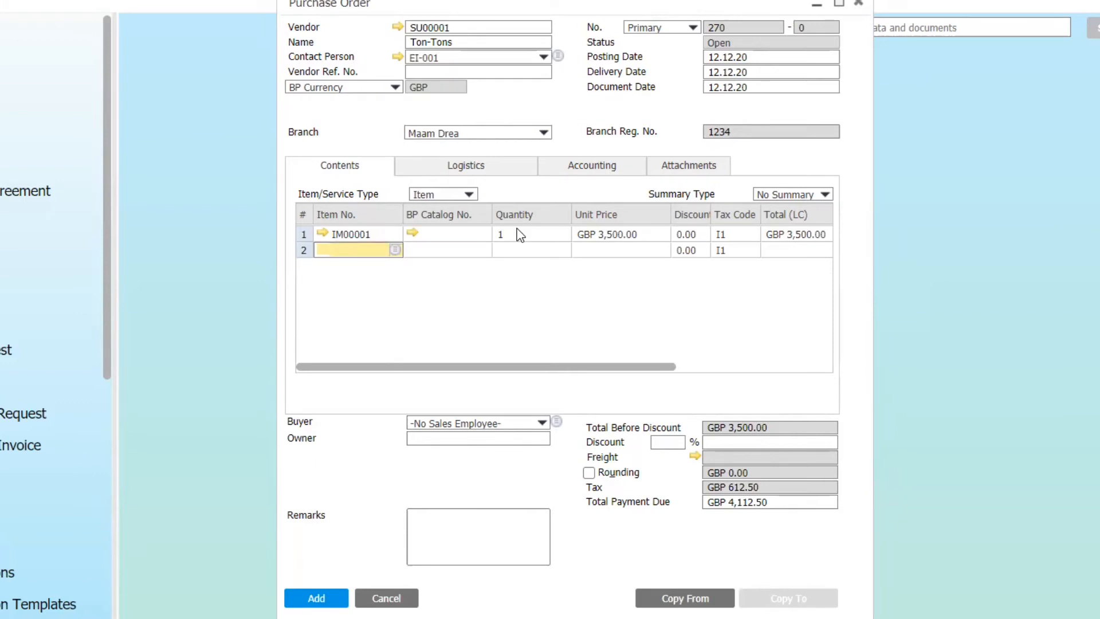
{"action": "double_click", "coordinate": [519, 235]}
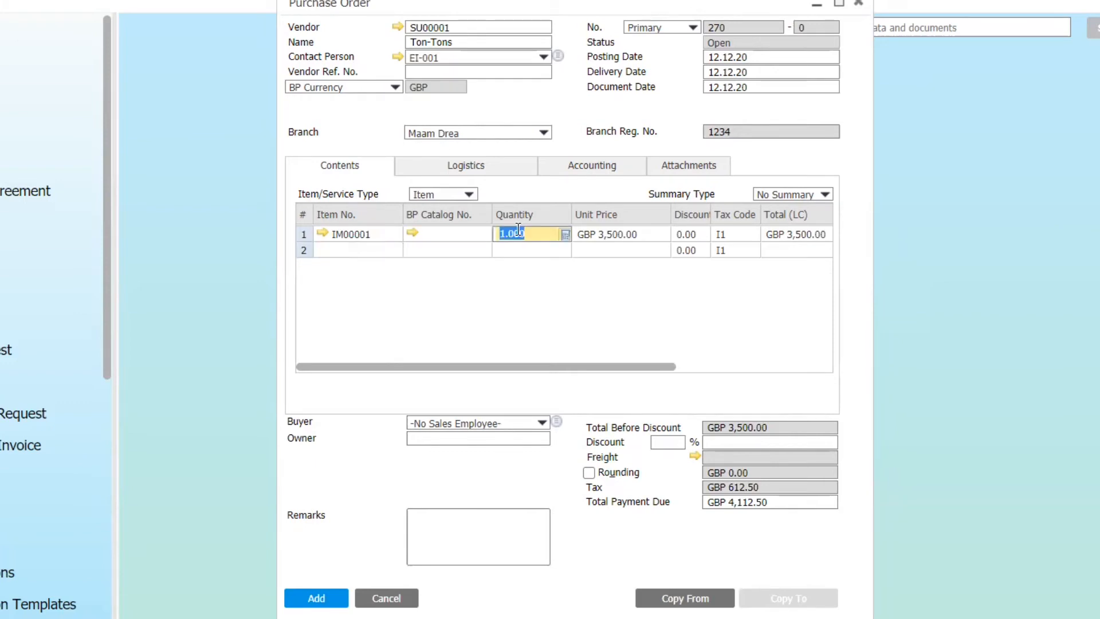
{"action": "type", "text": "10"}
{"action": "key", "text": "Tab"}
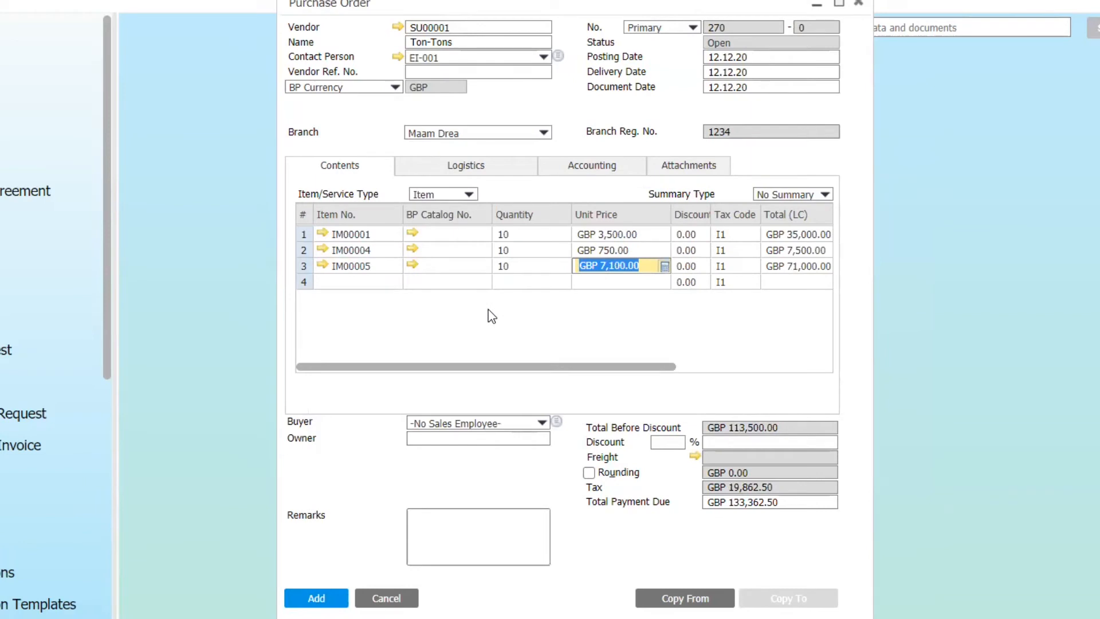
{"action": "left_click", "coordinate": [314, 606]}
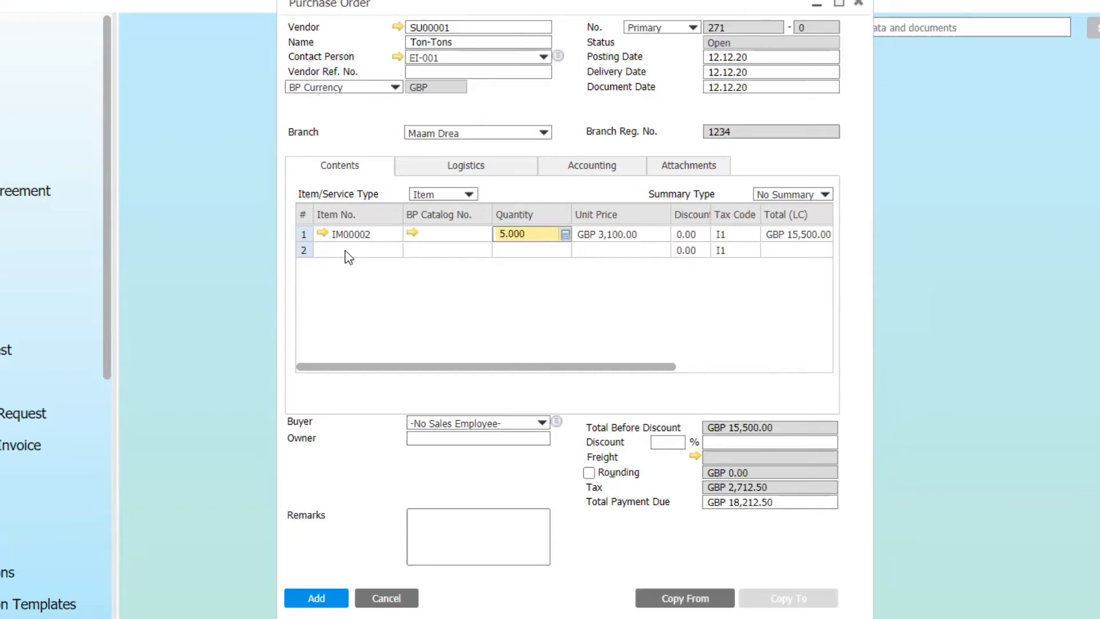
- Complete a purchase order for SU00001 with 5 each of IM00002, IM00003, IM00004 and IM00005, finding items with *IM, and add it
{"action": "left_click", "coordinate": [346, 250]}
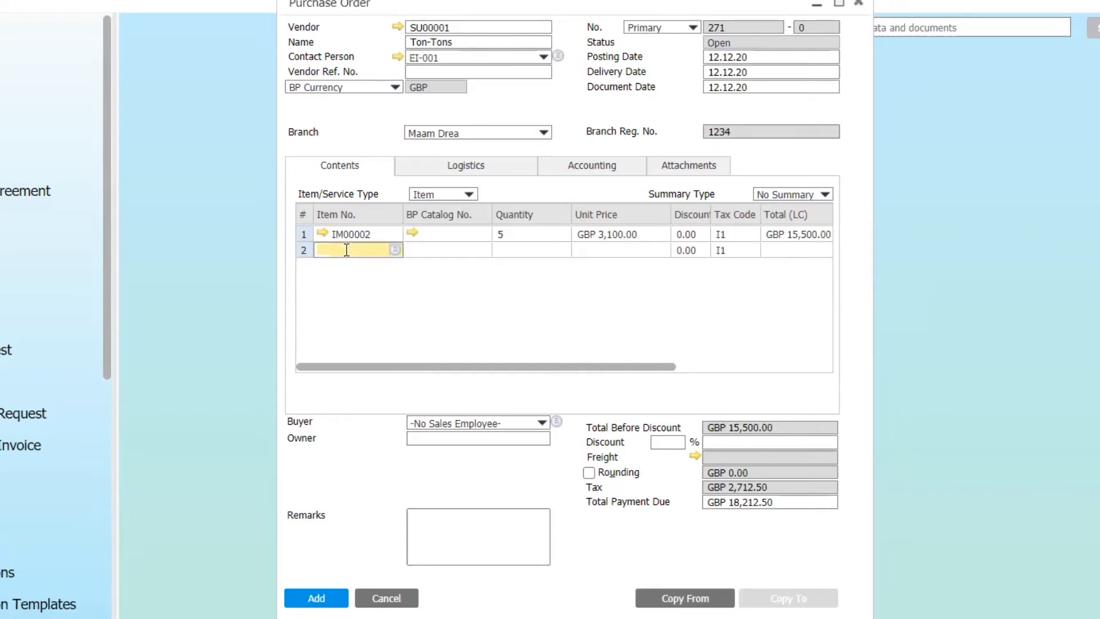
{"action": "type", "text": "*IM"}
{"action": "key", "text": "Tab"}
{"action": "left_click", "coordinate": [345, 250]}
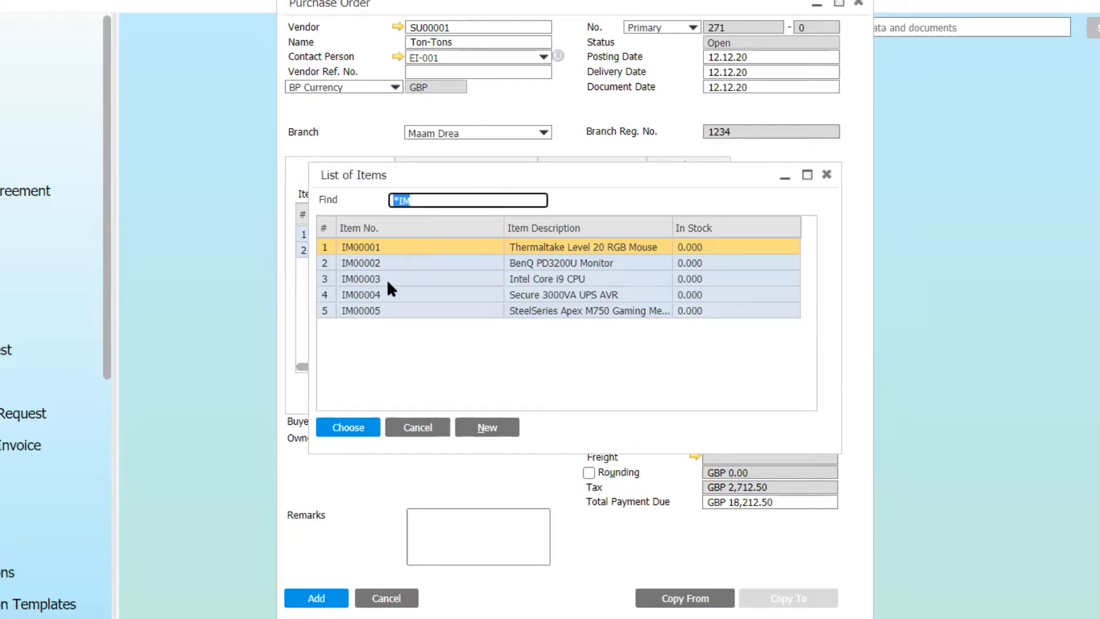
{"action": "left_click", "coordinate": [387, 279]}
{"action": "left_click", "coordinate": [386, 279]}
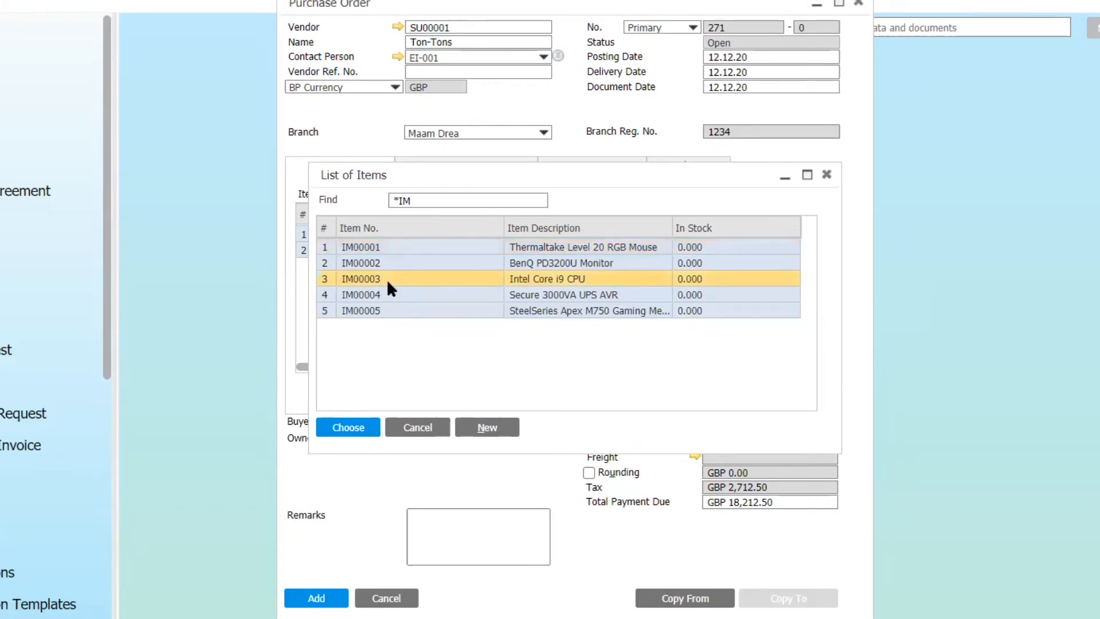
{"action": "key", "text": "Return"}
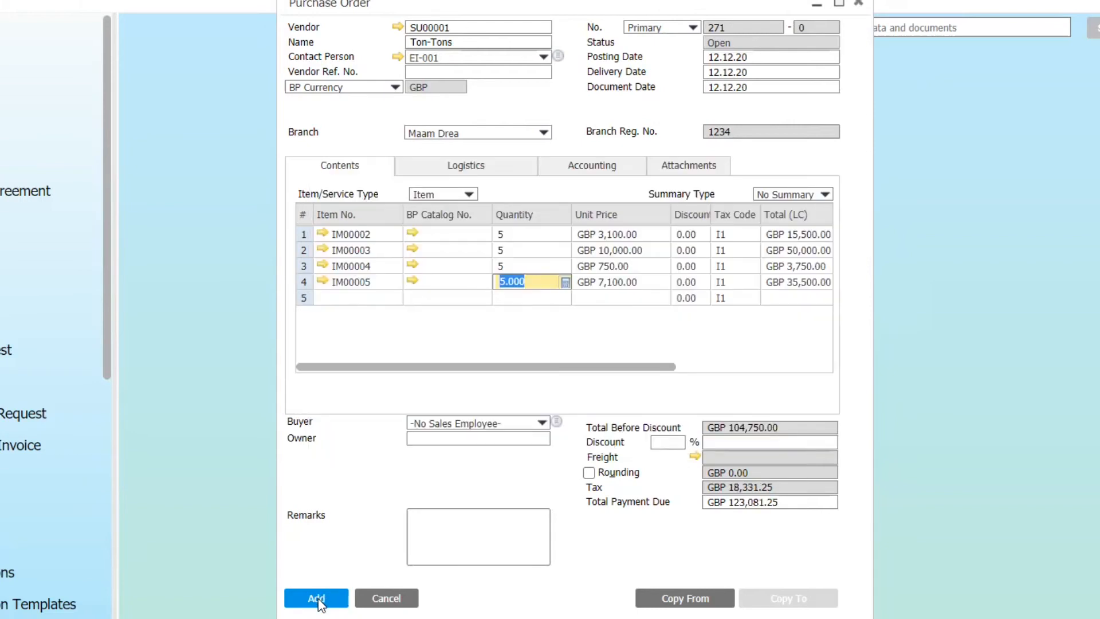
{"action": "left_click", "coordinate": [393, 522]}
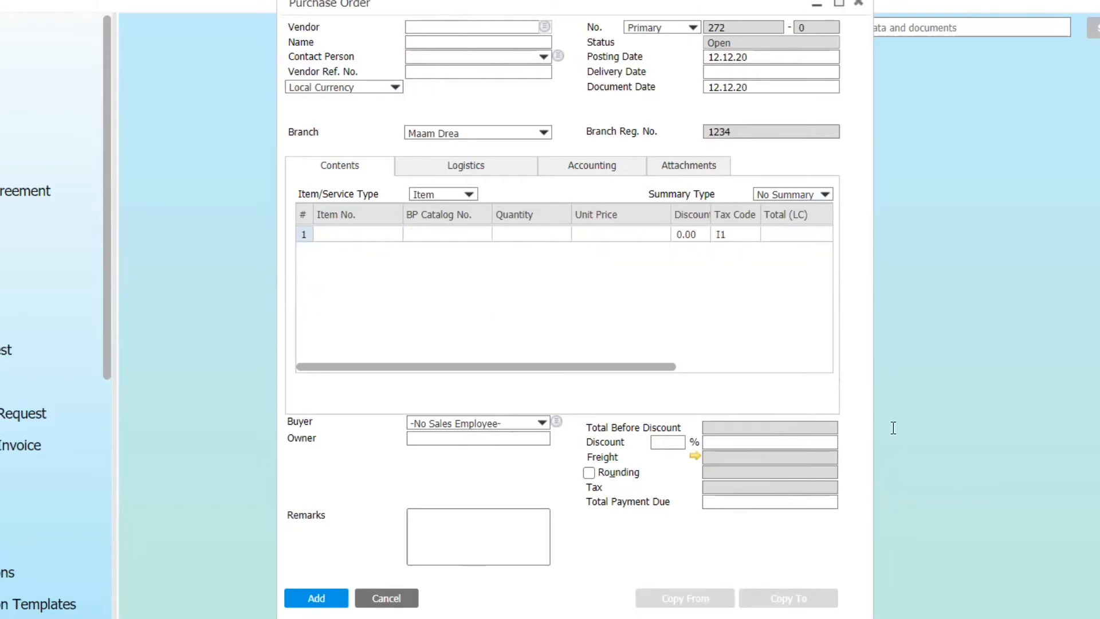
- Create a purchase order for vendor SU00001 with 15 each of items IM00001 through IM00005, add it, and close the form
{"action": "type", "text": "SU00001"}
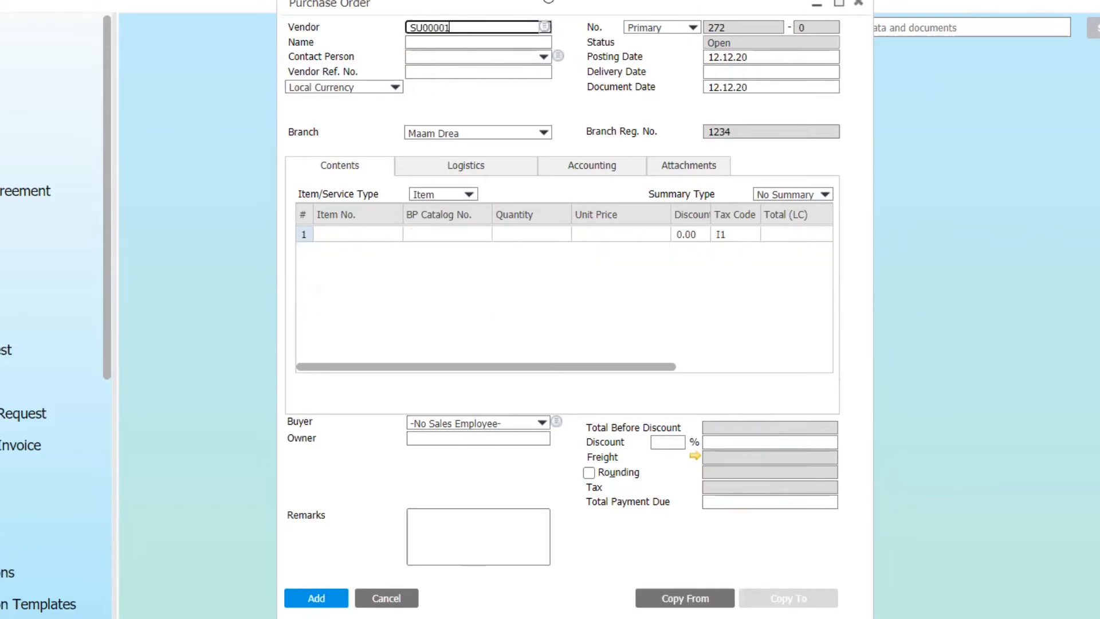
{"action": "key", "text": "Tab"}
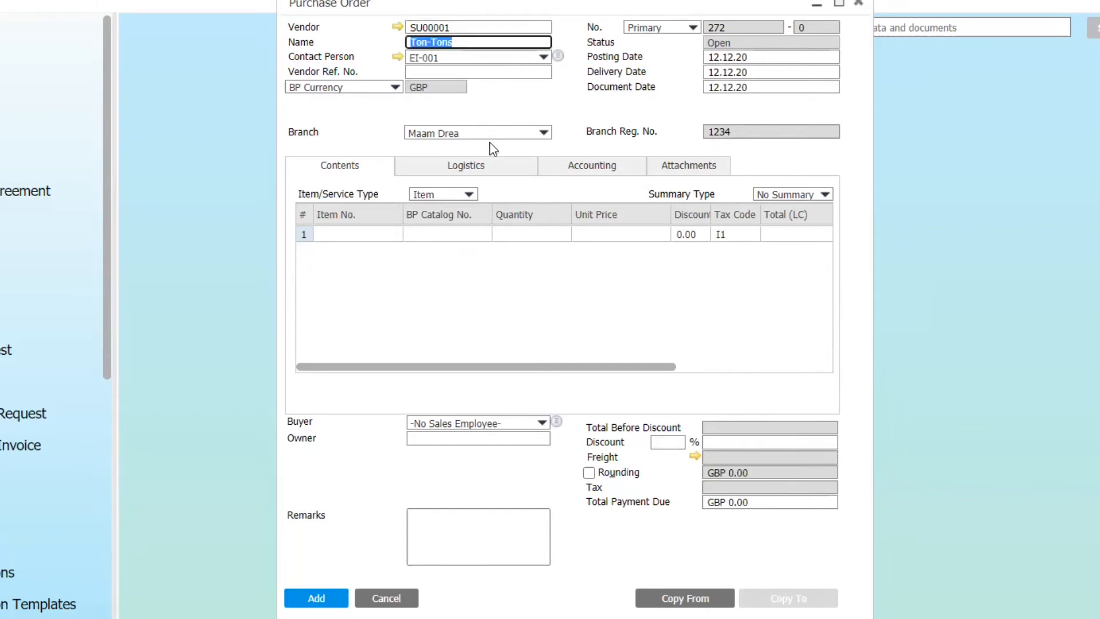
{"action": "left_click", "coordinate": [369, 232]}
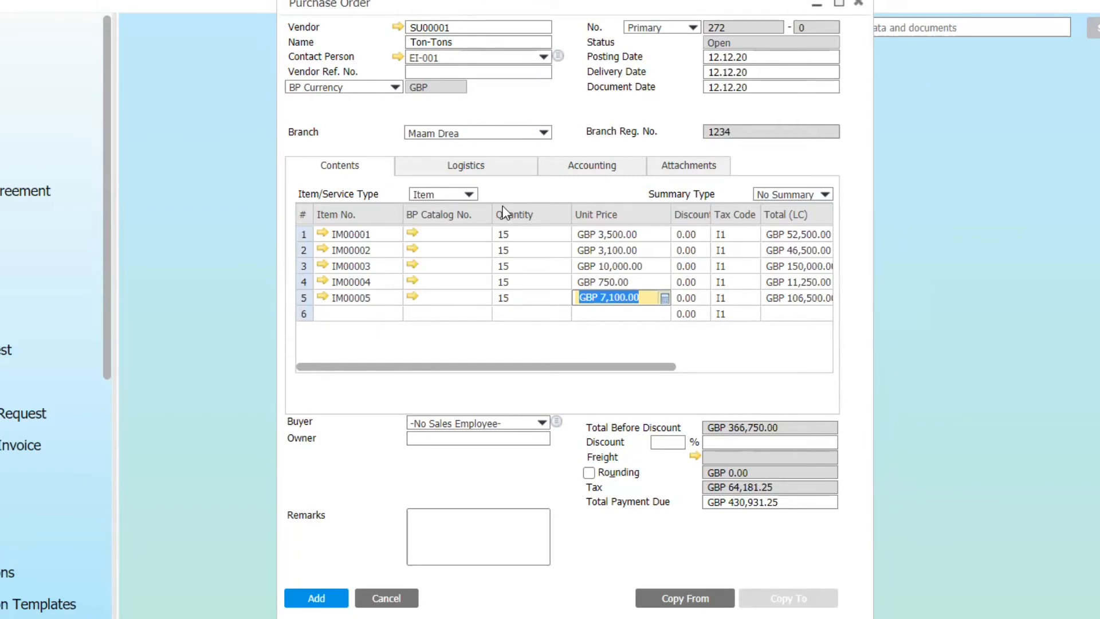
{"action": "left_click", "coordinate": [314, 598]}
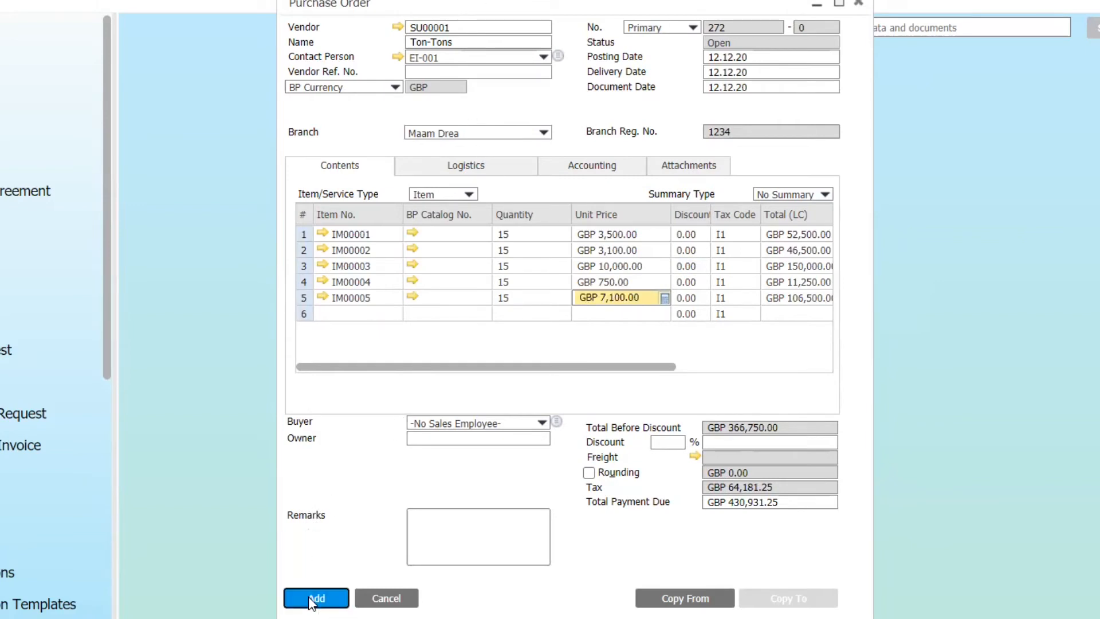
{"action": "left_click", "coordinate": [369, 598]}
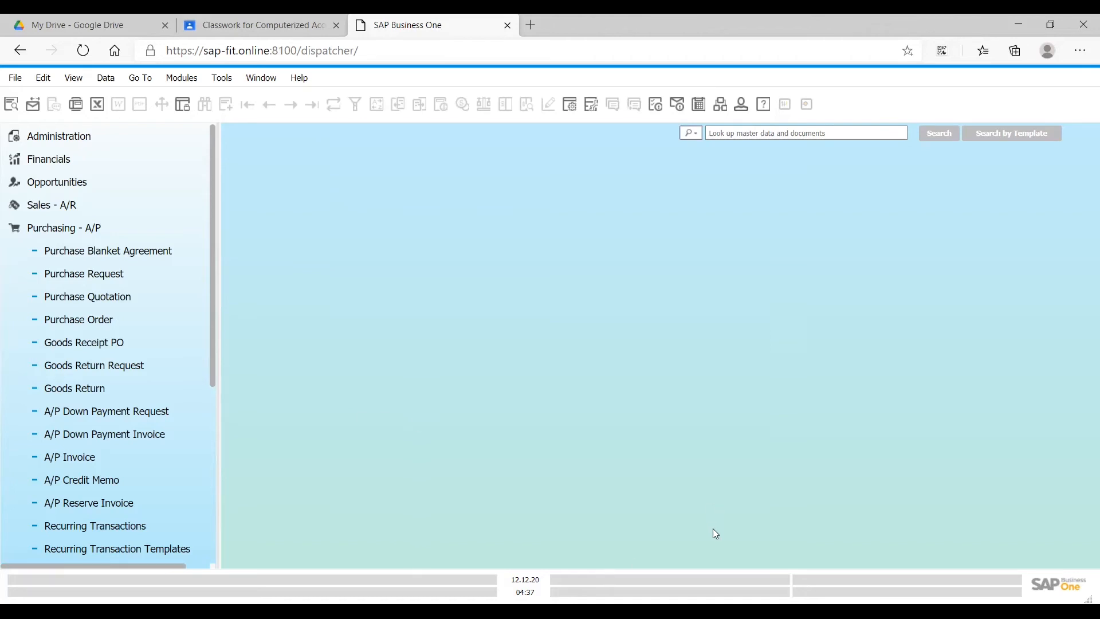
- Switch to the purchase process presentation and look through its Goods Receipt PO, document copying, A/P invoice and relationship map slides
{"action": "left_click", "coordinate": [469, 546]}
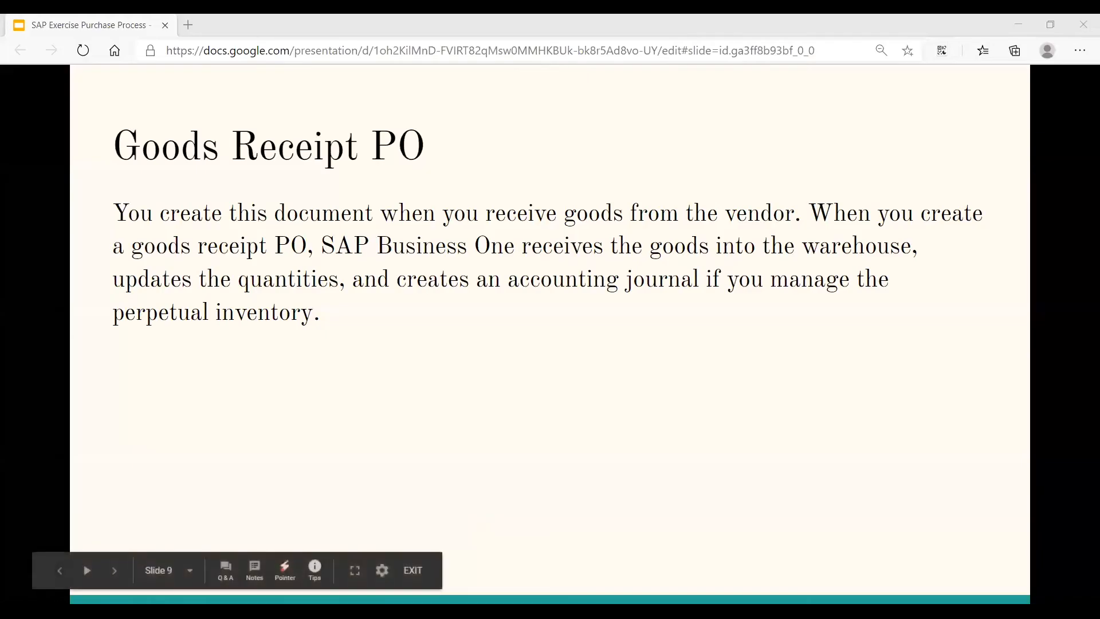
{"action": "left_click", "coordinate": [113, 571]}
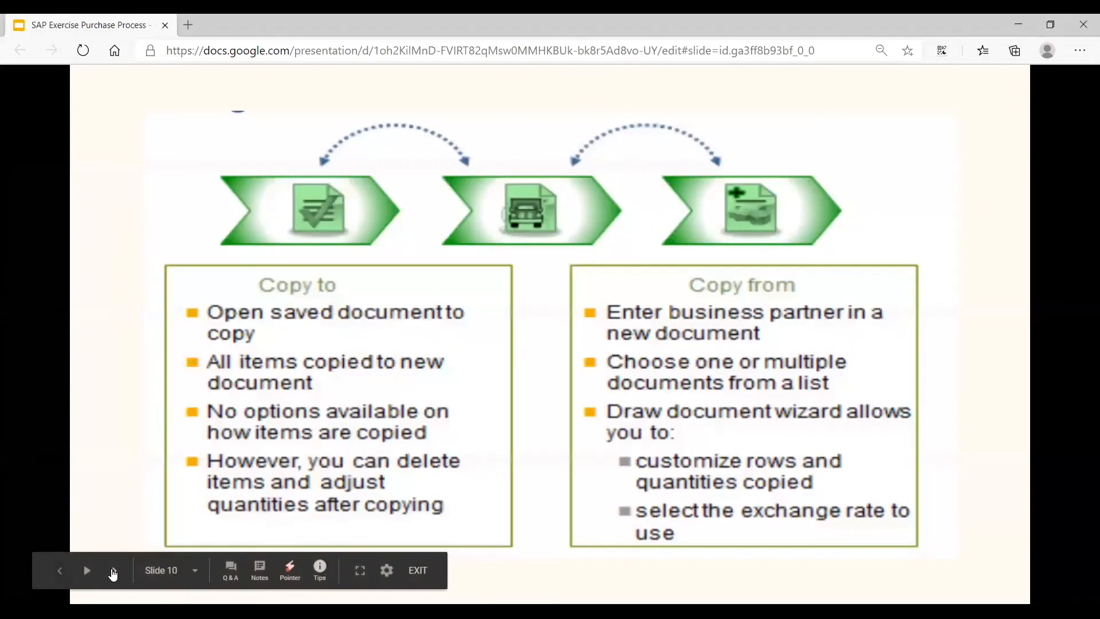
{"action": "left_click", "coordinate": [115, 572]}
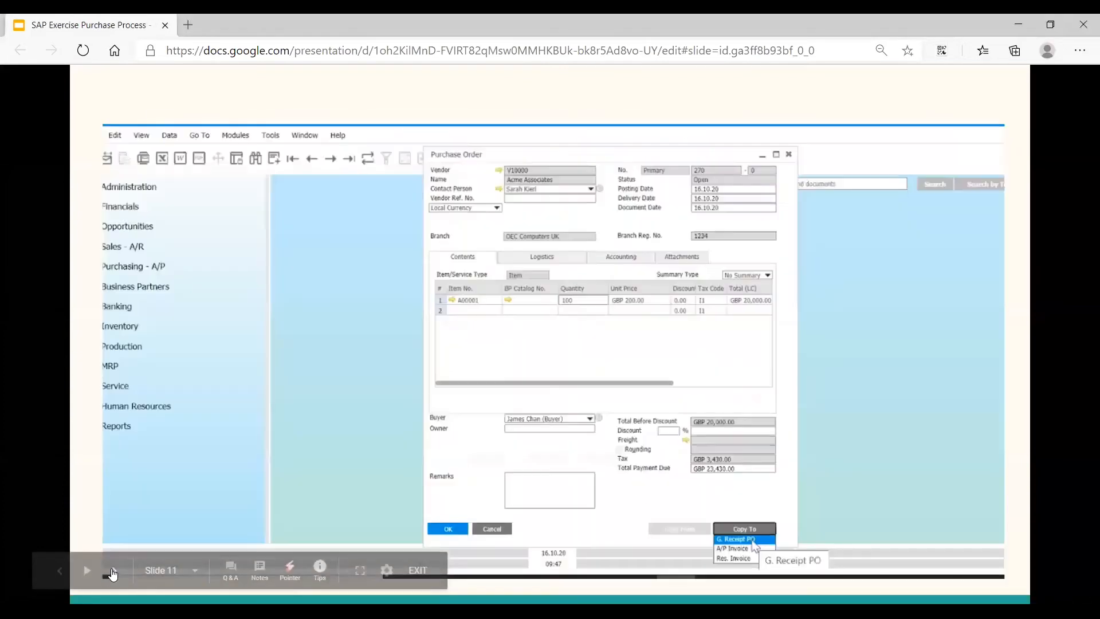
{"action": "left_click", "coordinate": [115, 572]}
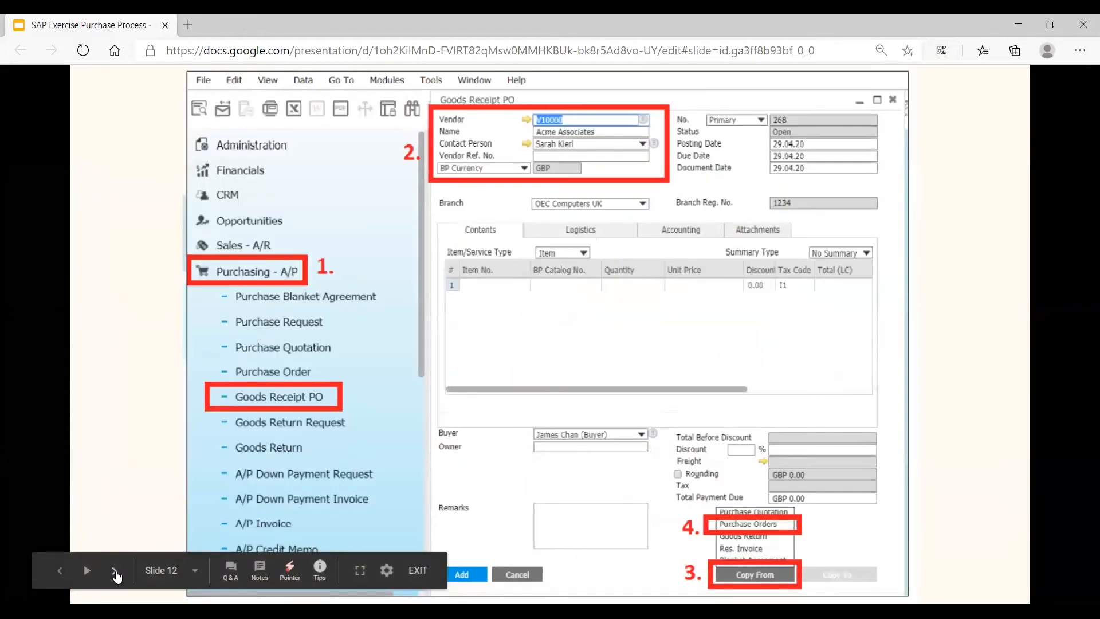
{"action": "left_click", "coordinate": [115, 572]}
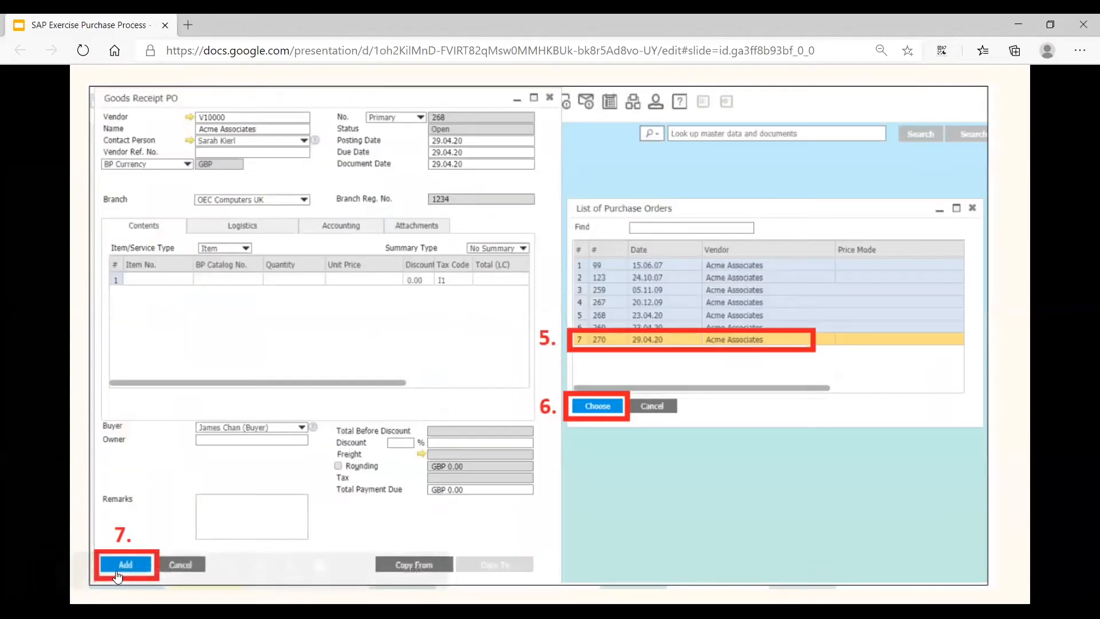
{"action": "left_click", "coordinate": [115, 572]}
{"action": "left_click", "coordinate": [115, 572]}
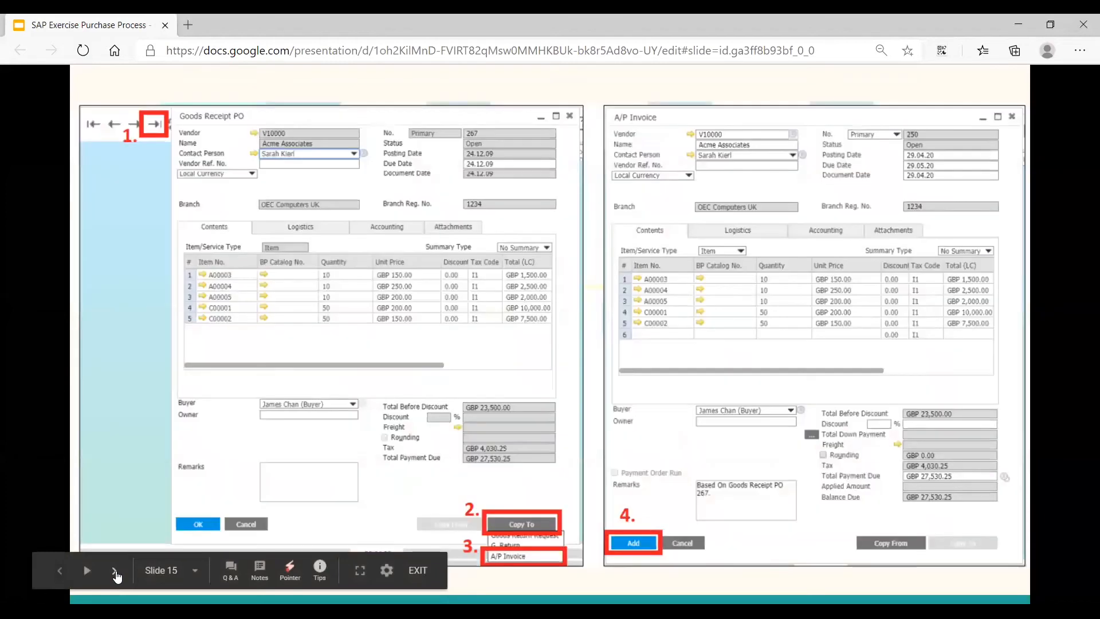
{"action": "left_click", "coordinate": [116, 572]}
{"action": "left_click", "coordinate": [116, 572]}
{"action": "left_click", "coordinate": [115, 571]}
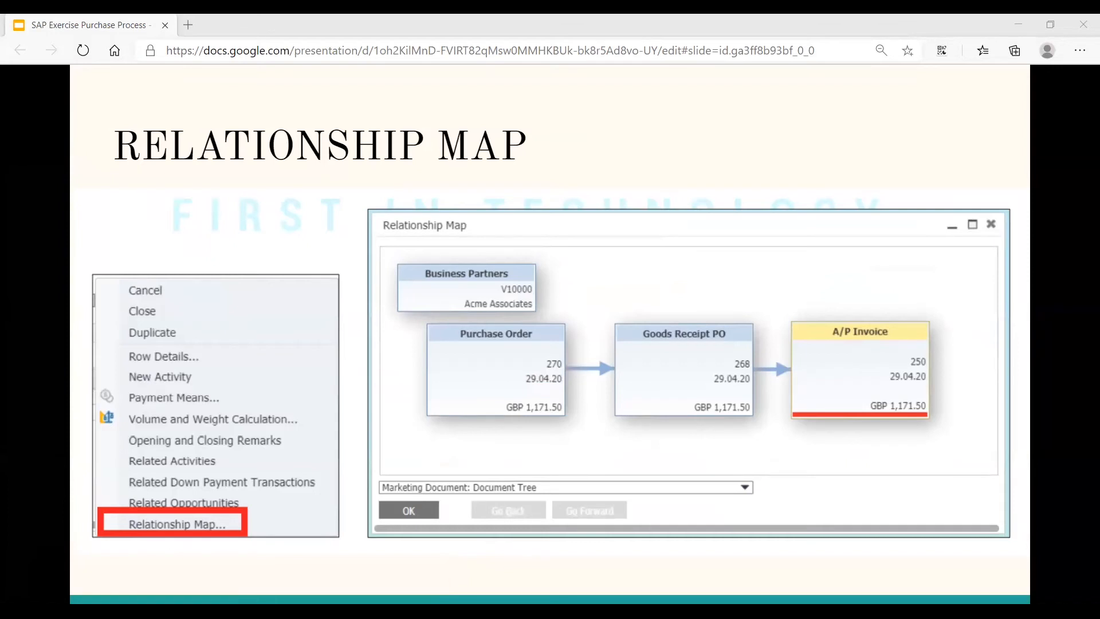
{"action": "left_click", "coordinate": [59, 578]}
{"action": "left_click", "coordinate": [59, 573]}
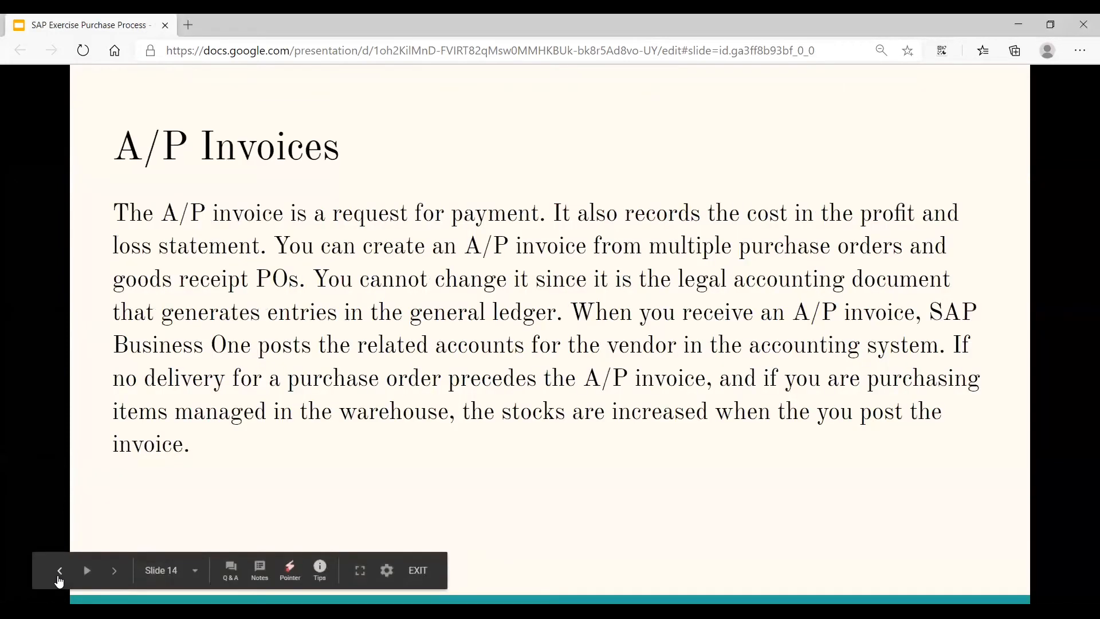
- Go back through the presentation to review the Goods Receipt PO slide and the Copy To and Copy From slide
{"action": "left_click", "coordinate": [59, 573]}
{"action": "left_click", "coordinate": [59, 573]}
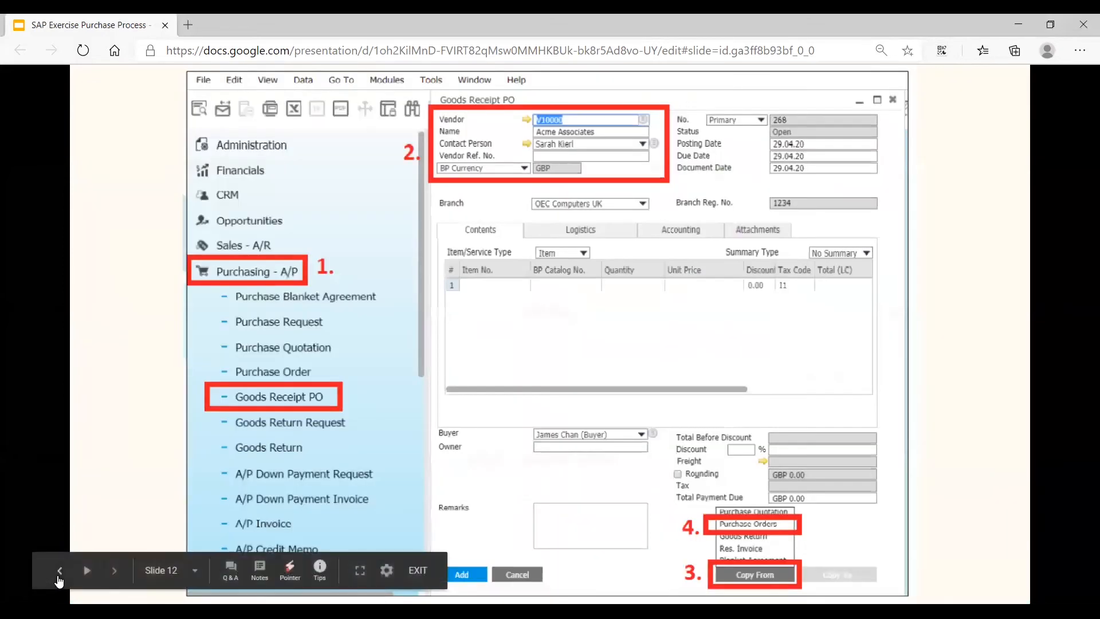
{"action": "left_click", "coordinate": [59, 573]}
{"action": "left_click", "coordinate": [59, 573]}
{"action": "left_click", "coordinate": [59, 573]}
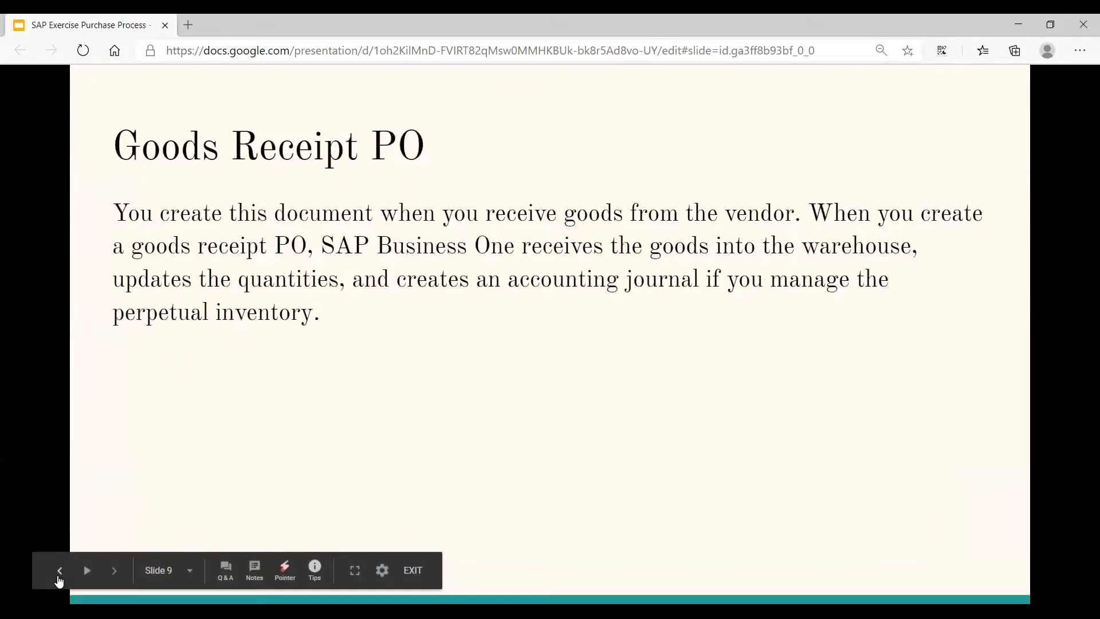
{"action": "left_click", "coordinate": [114, 572]}
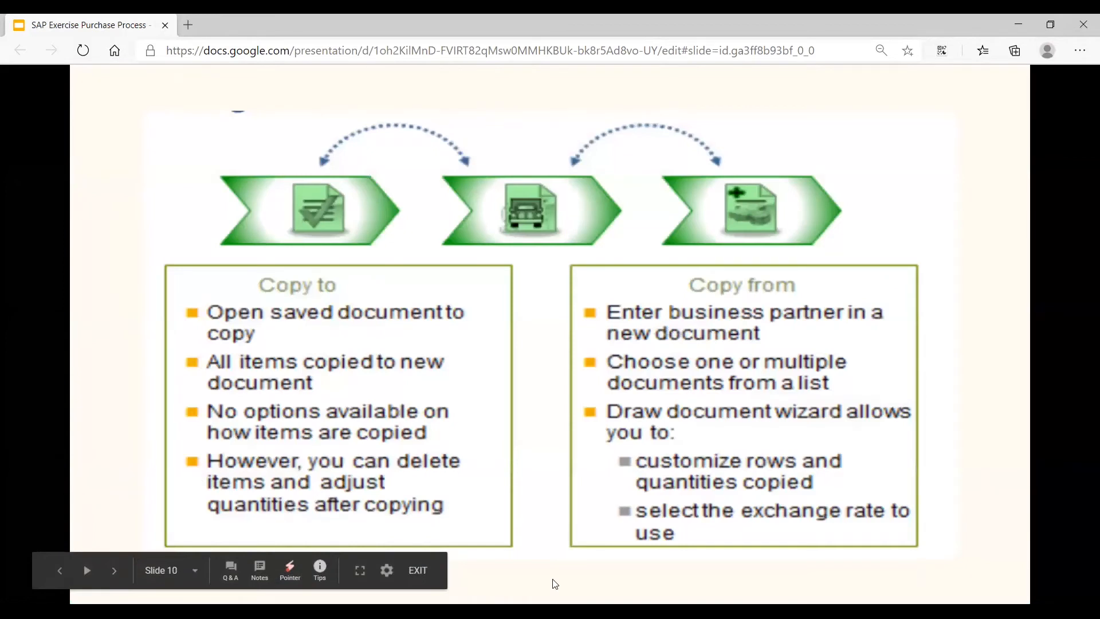
- Switch back to SAP Business One and open the Purchase Order form from the purchasing module
{"action": "key", "text": "alt+Tab"}
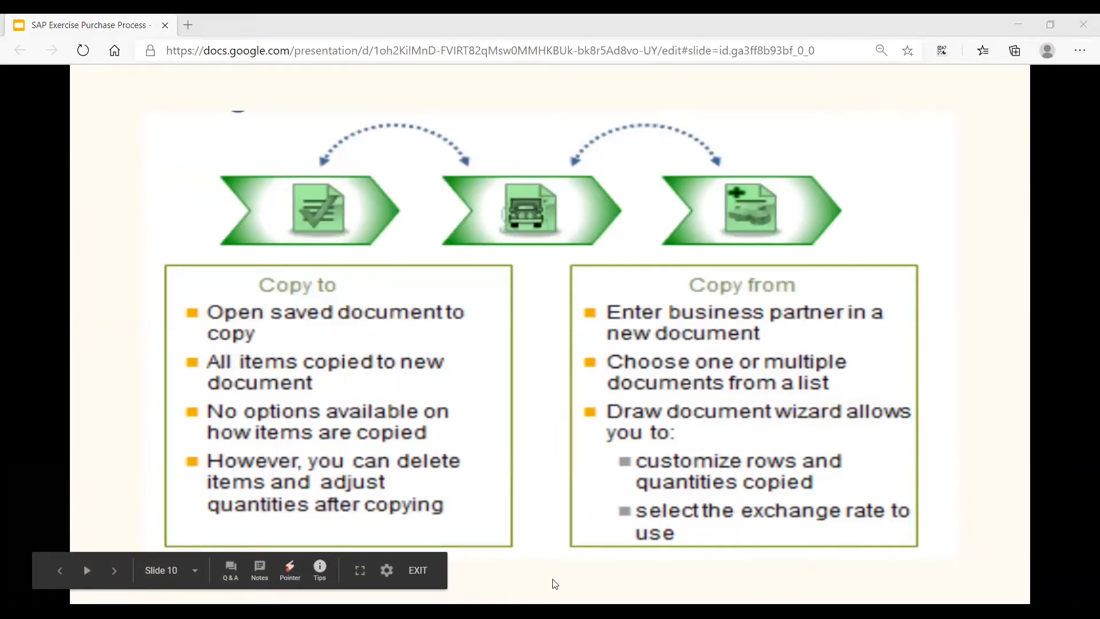
{"action": "key", "text": "alt+Tab"}
{"action": "left_click", "coordinate": [131, 344]}
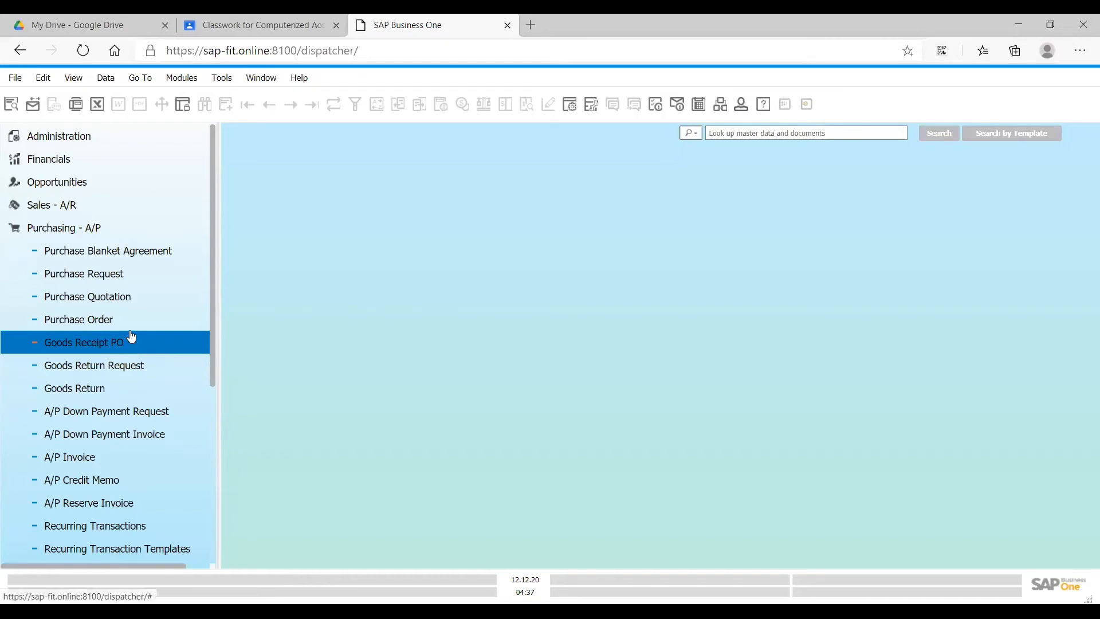
{"action": "left_click", "coordinate": [85, 235]}
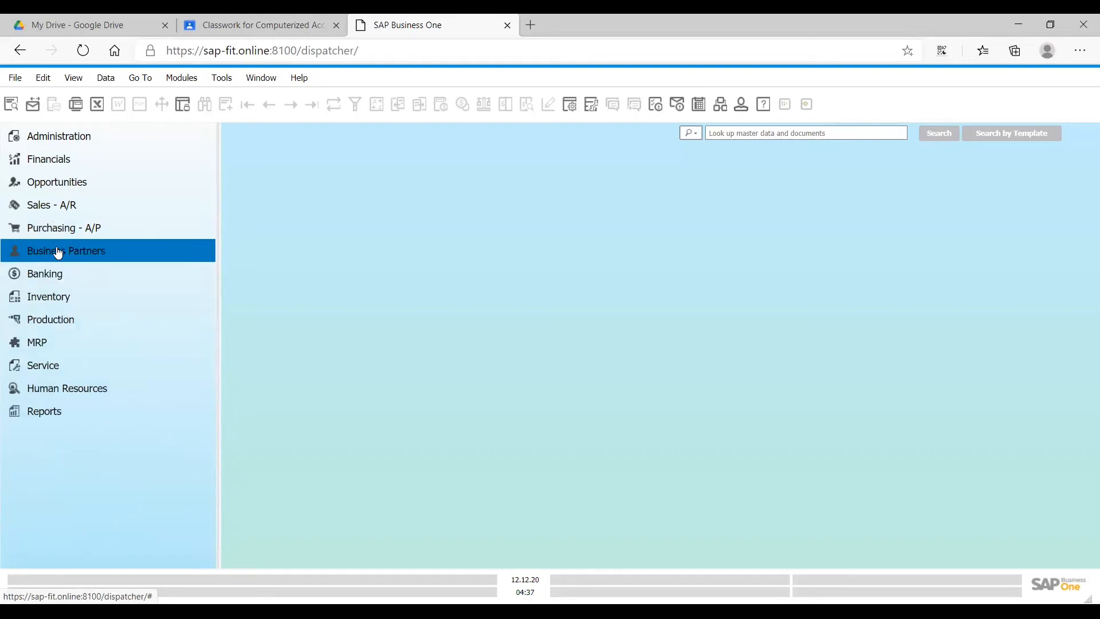
{"action": "left_click", "coordinate": [89, 232]}
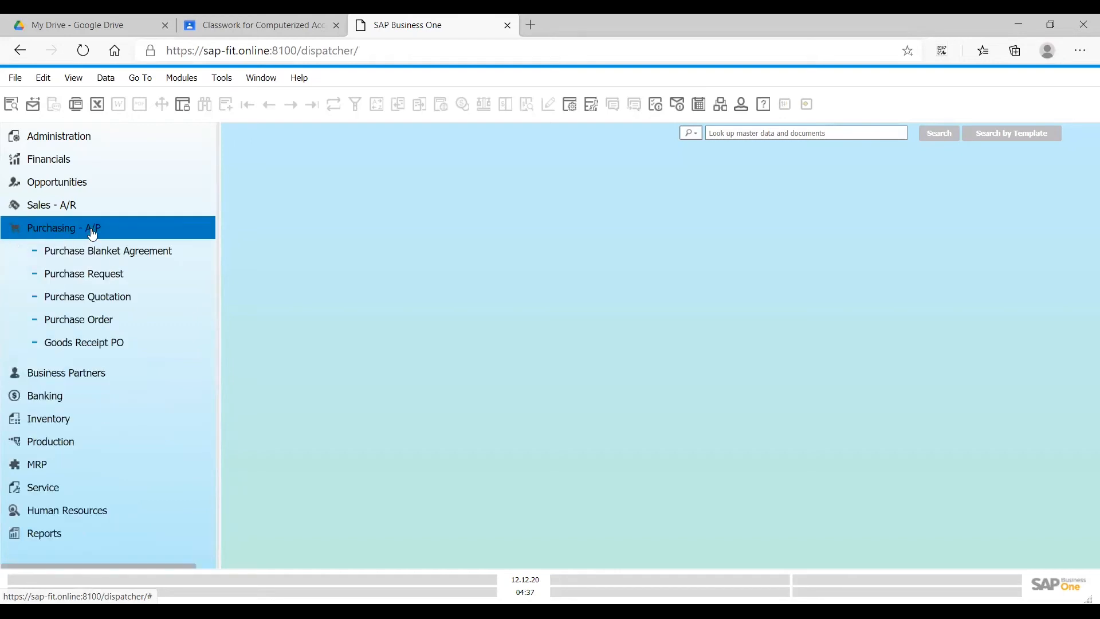
{"action": "left_click", "coordinate": [78, 330]}
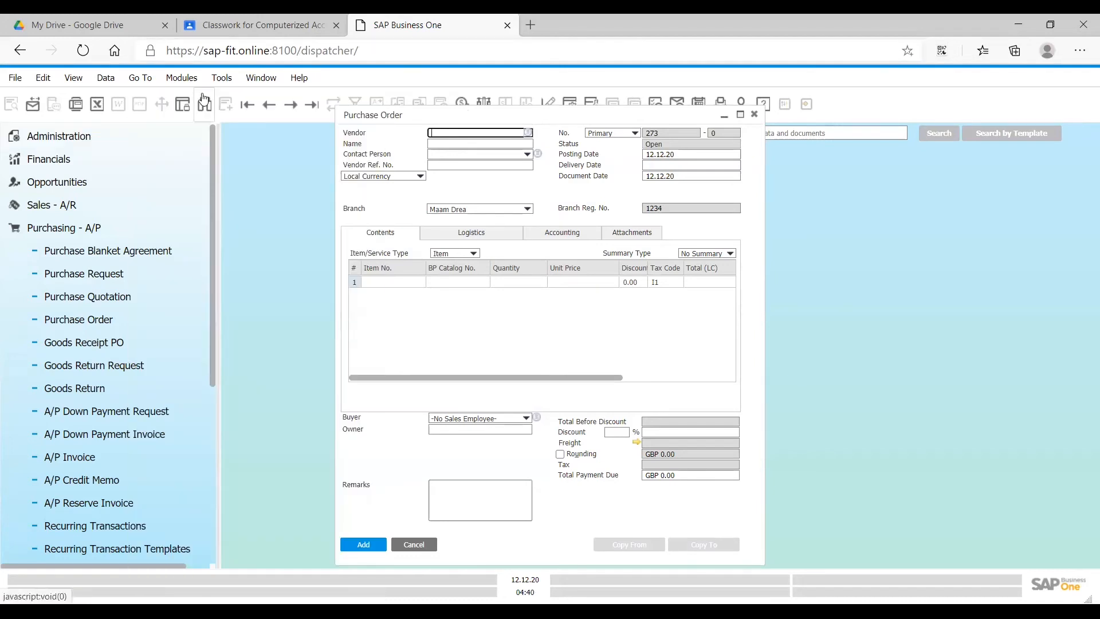
- Find purchase orders with * as the vendor, open the first Acme Associates order and browse to the latest order for SU00001
{"action": "left_click", "coordinate": [205, 104]}
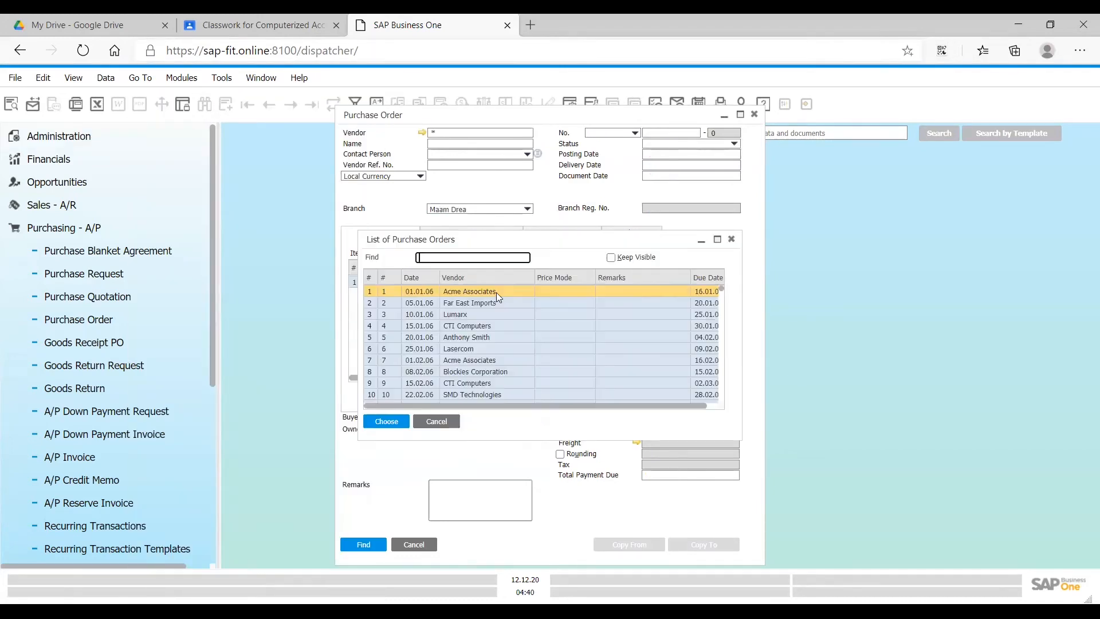
{"action": "double_click", "coordinate": [496, 293]}
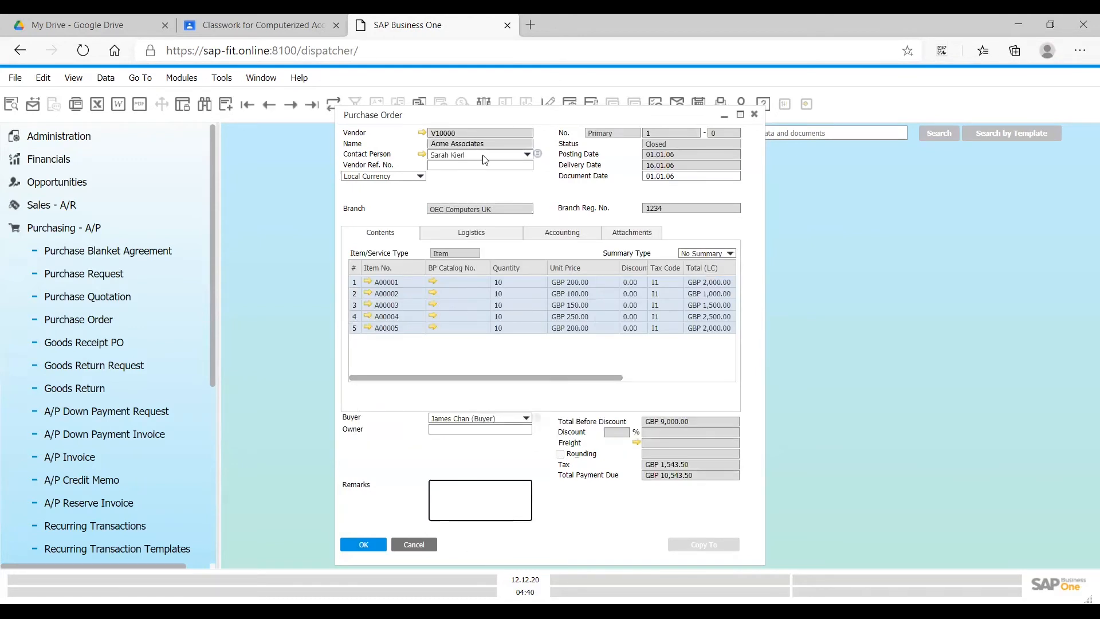
{"action": "left_click", "coordinate": [308, 108]}
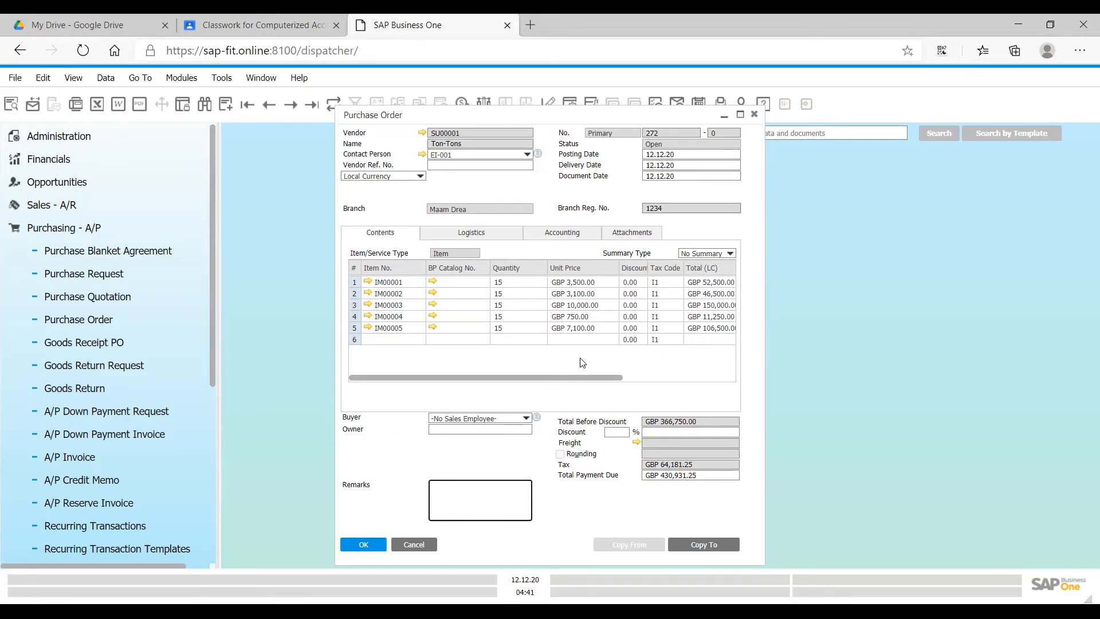
{"action": "left_click", "coordinate": [623, 405]}
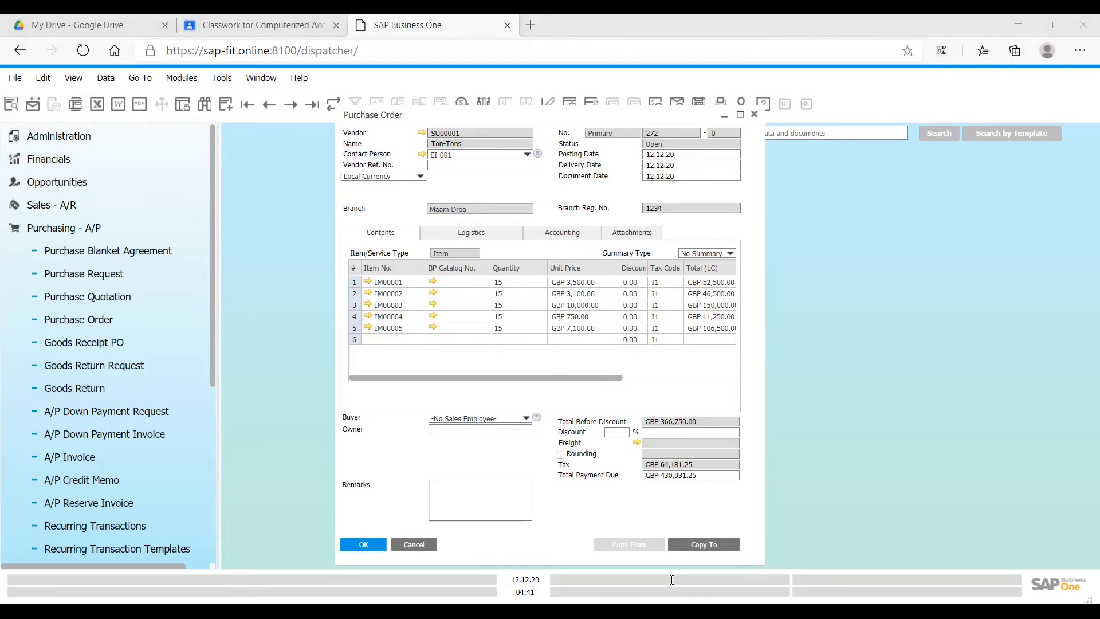
- Copy the displayed SU00001 purchase order, with 15 each of IM00001 through IM00005, to a Goods Receipt PO
{"action": "key", "text": "alt+Tab"}
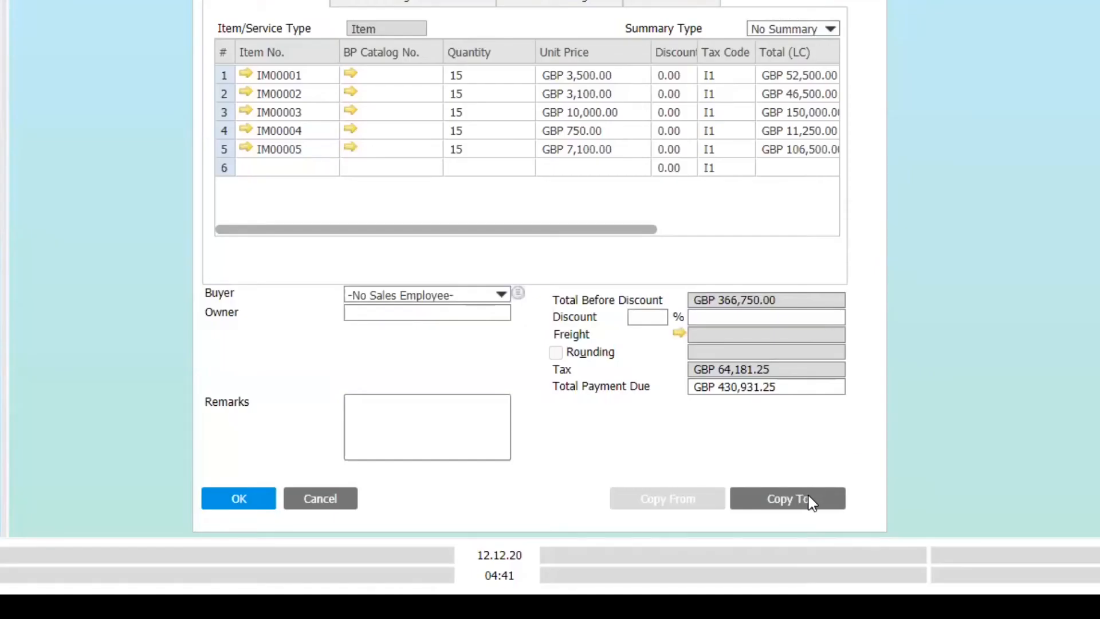
{"action": "left_click", "coordinate": [811, 503]}
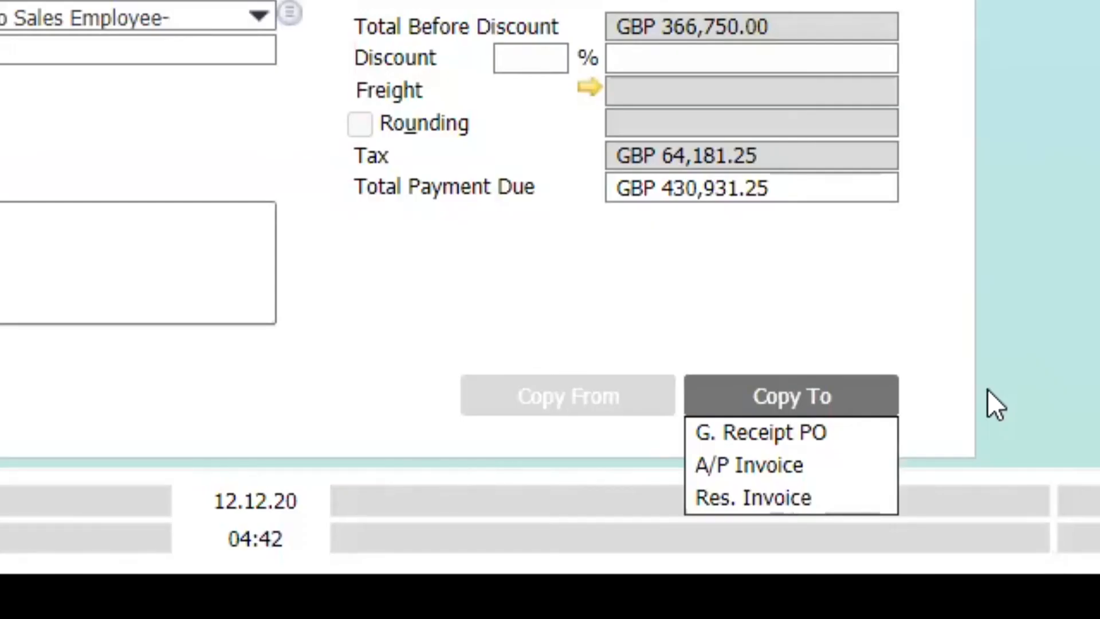
{"action": "left_click", "coordinate": [987, 389]}
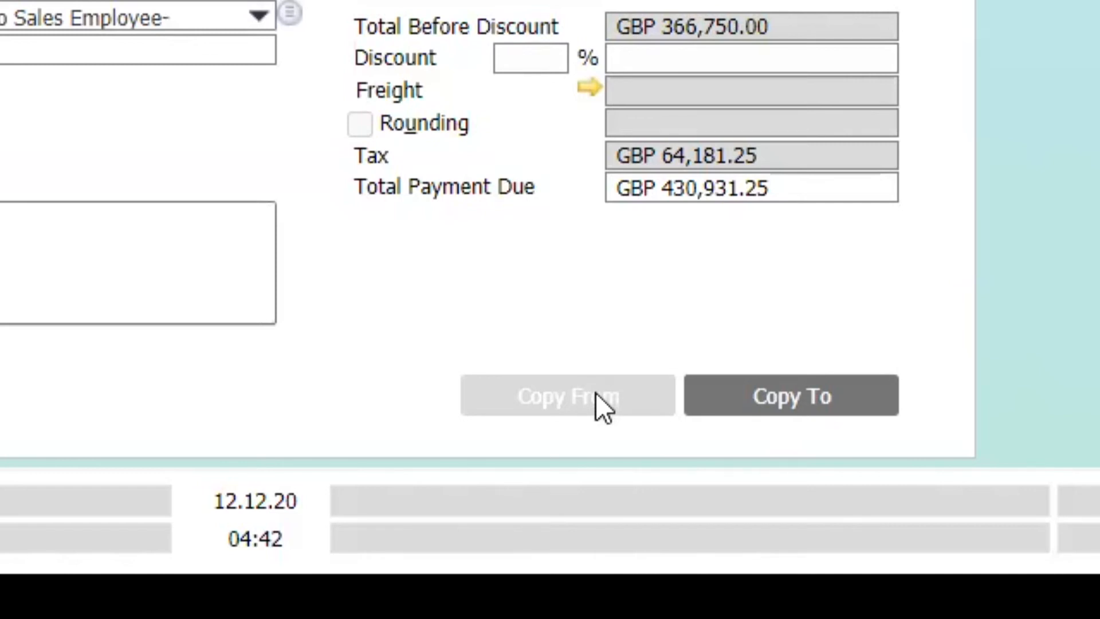
{"action": "left_click", "coordinate": [758, 399]}
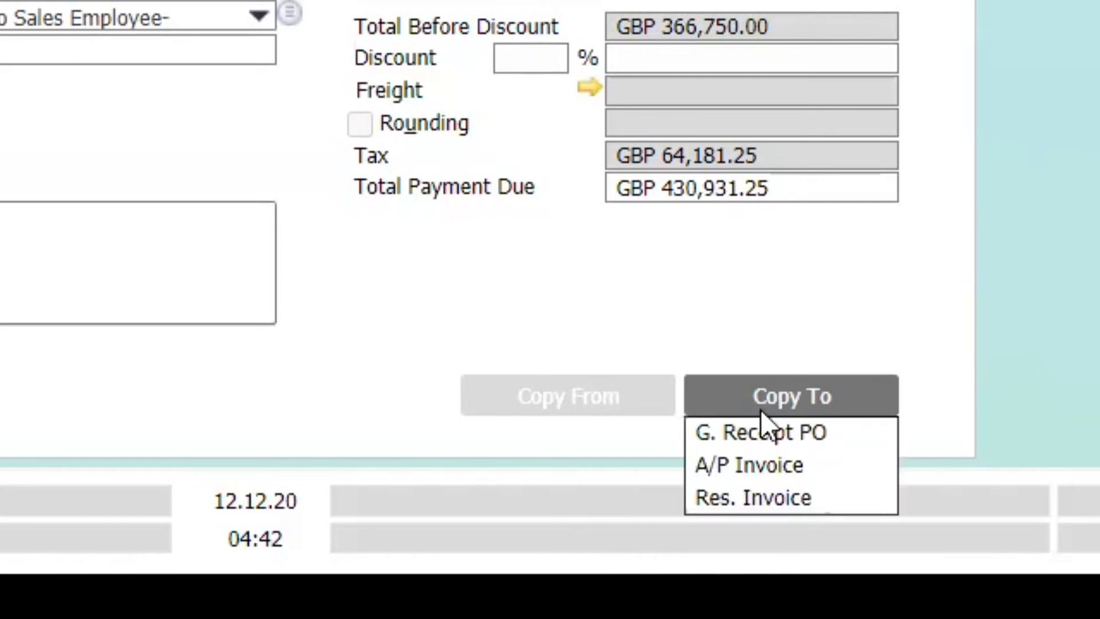
{"action": "left_click", "coordinate": [782, 437]}
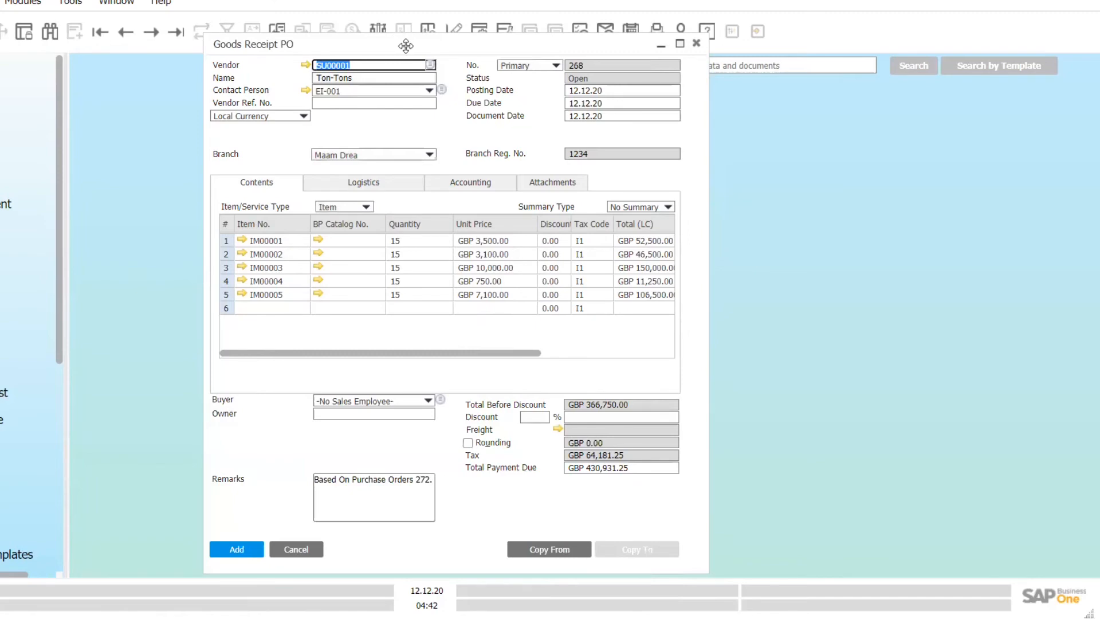
- Place the purchase order and goods receipt side by side to compare them, then add the goods receipt and close its form
{"action": "left_click_drag", "start_coordinate": [405, 45], "coordinate": [656, 39]}
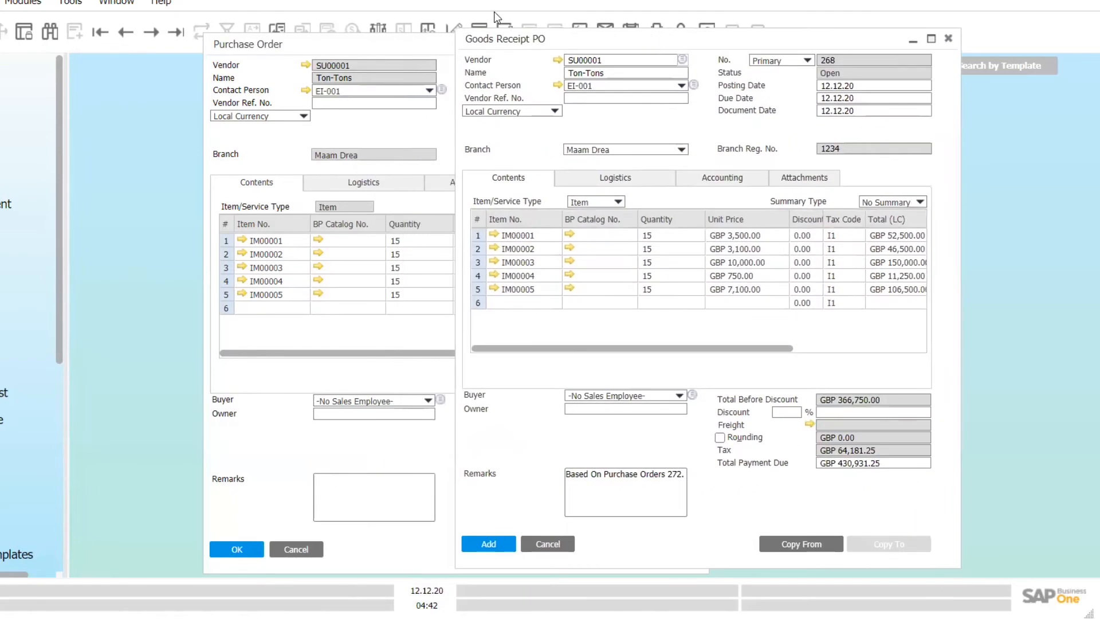
{"action": "left_click_drag", "start_coordinate": [300, 44], "coordinate": [35, 15]}
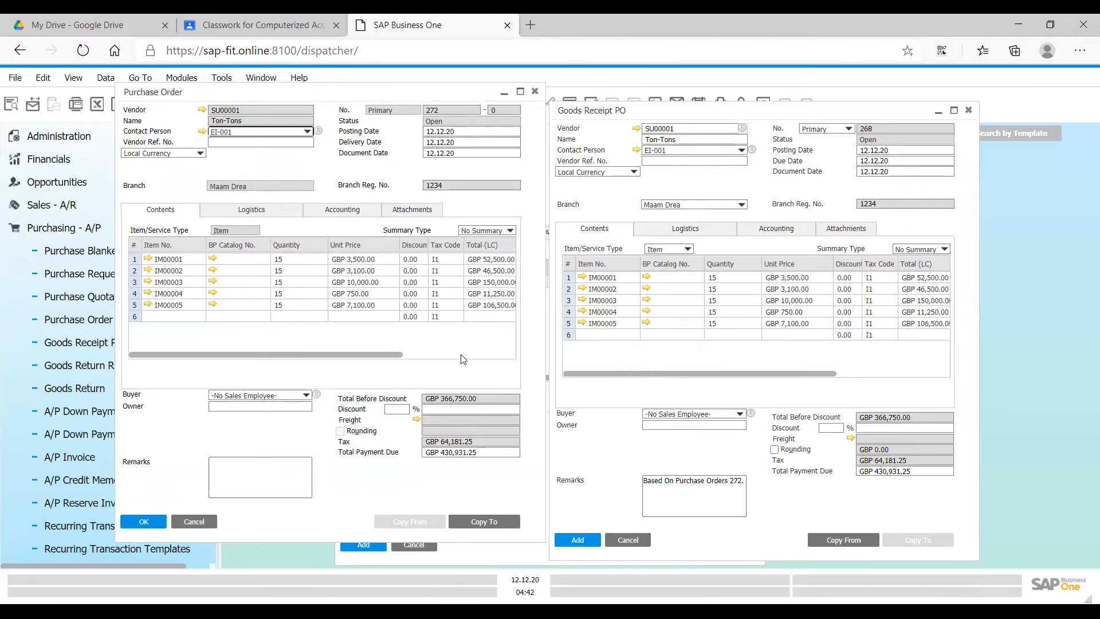
{"action": "triple_click", "coordinate": [692, 480]}
{"action": "left_click", "coordinate": [726, 481]}
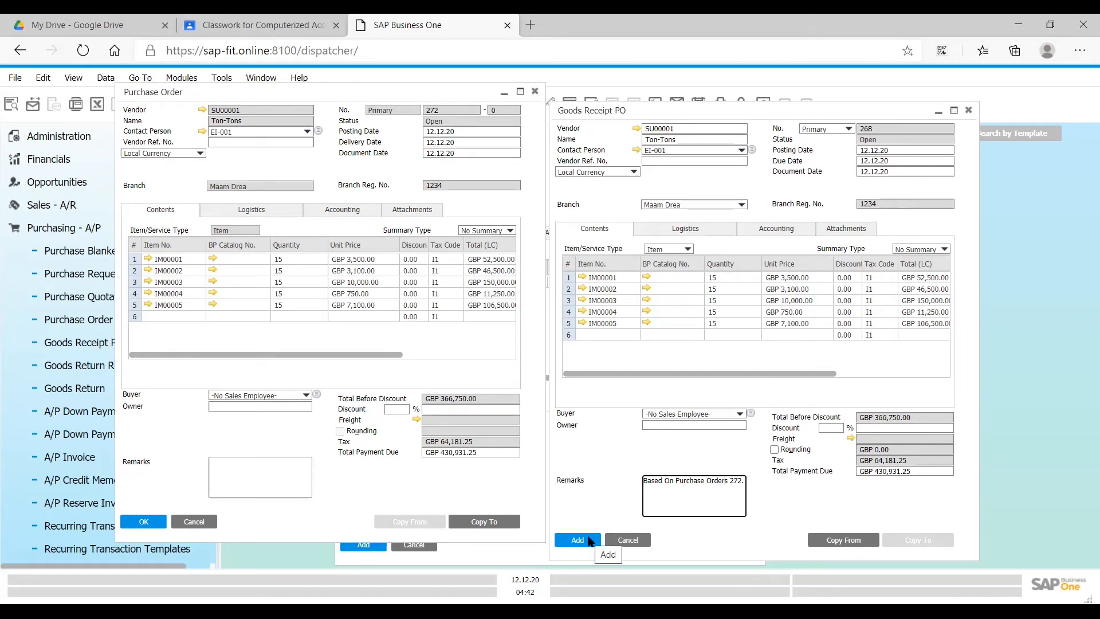
{"action": "left_click", "coordinate": [590, 541]}
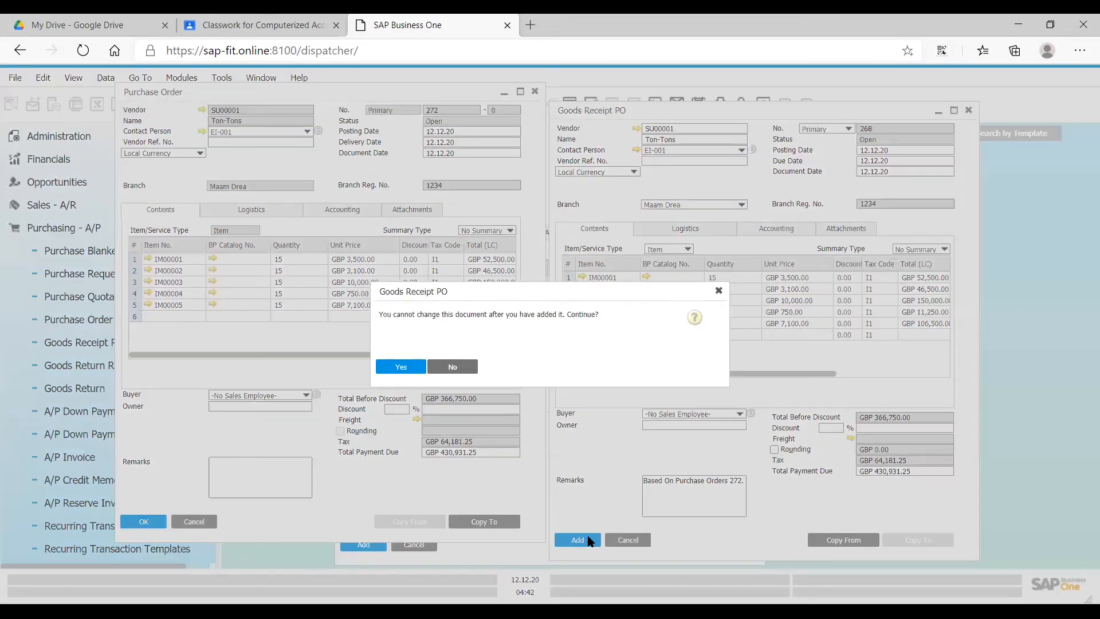
{"action": "left_click", "coordinate": [395, 368]}
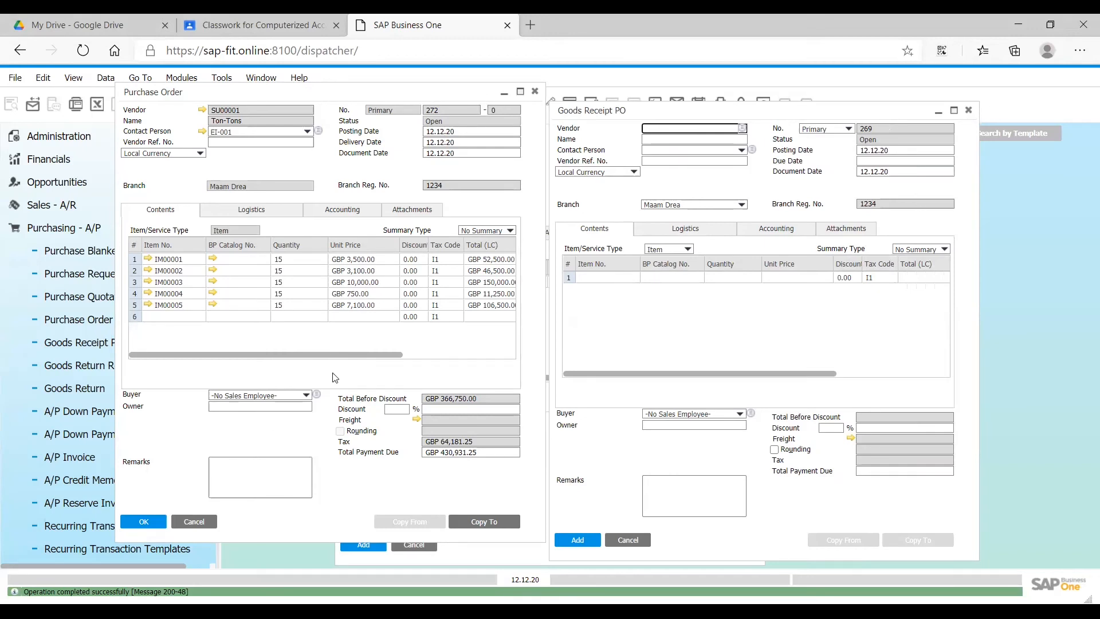
{"action": "left_click", "coordinate": [968, 112]}
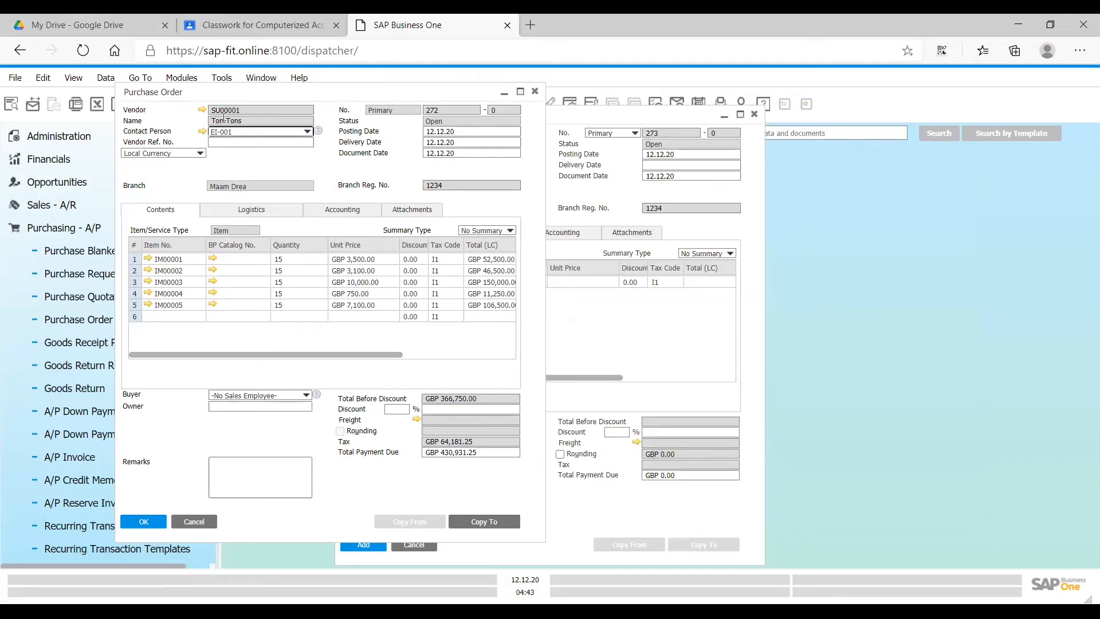
- Browse to the SU00001 purchase order with 10 each of IM00001, IM00004 and IM00005 and copy it to a Goods Receipt PO
{"action": "left_click_drag", "start_coordinate": [253, 91], "coordinate": [518, 76]}
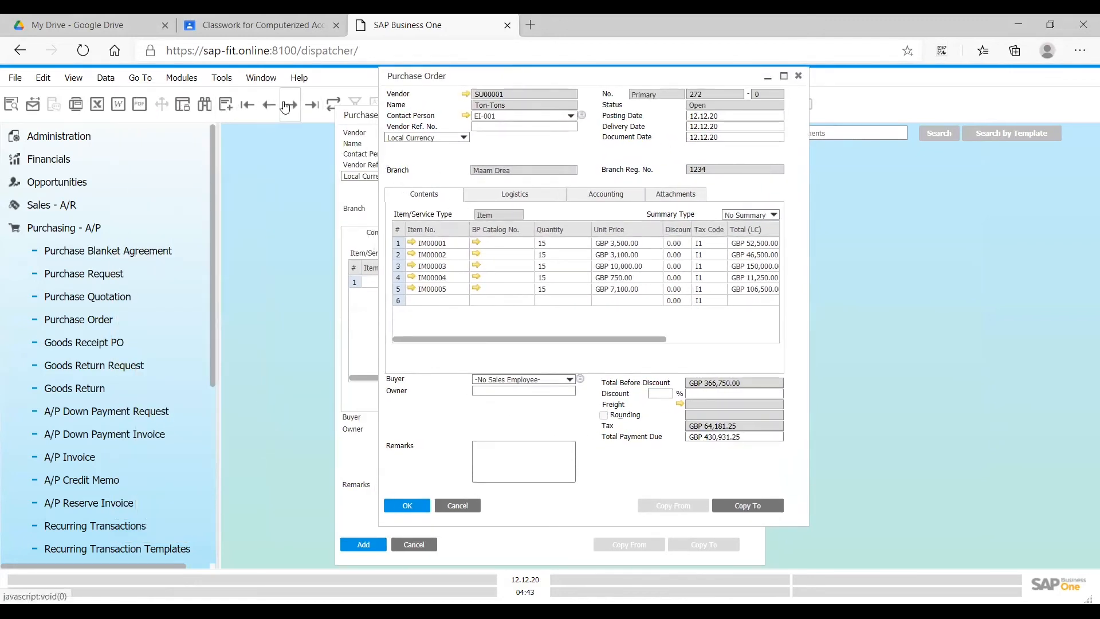
{"action": "left_click", "coordinate": [311, 104]}
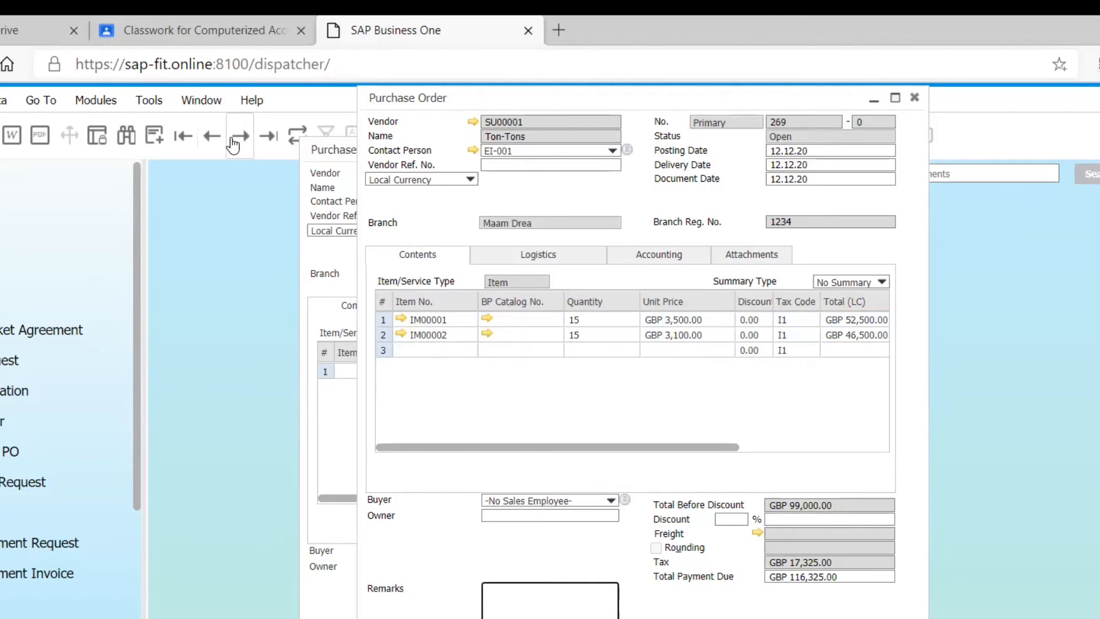
{"action": "left_click", "coordinate": [237, 143]}
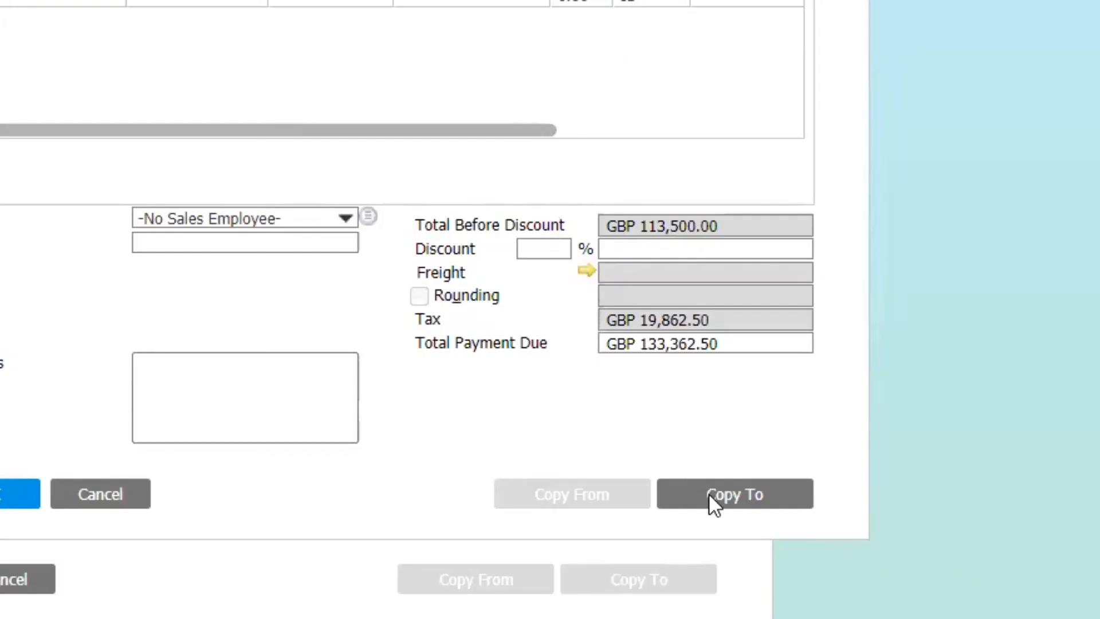
{"action": "left_click", "coordinate": [709, 496]}
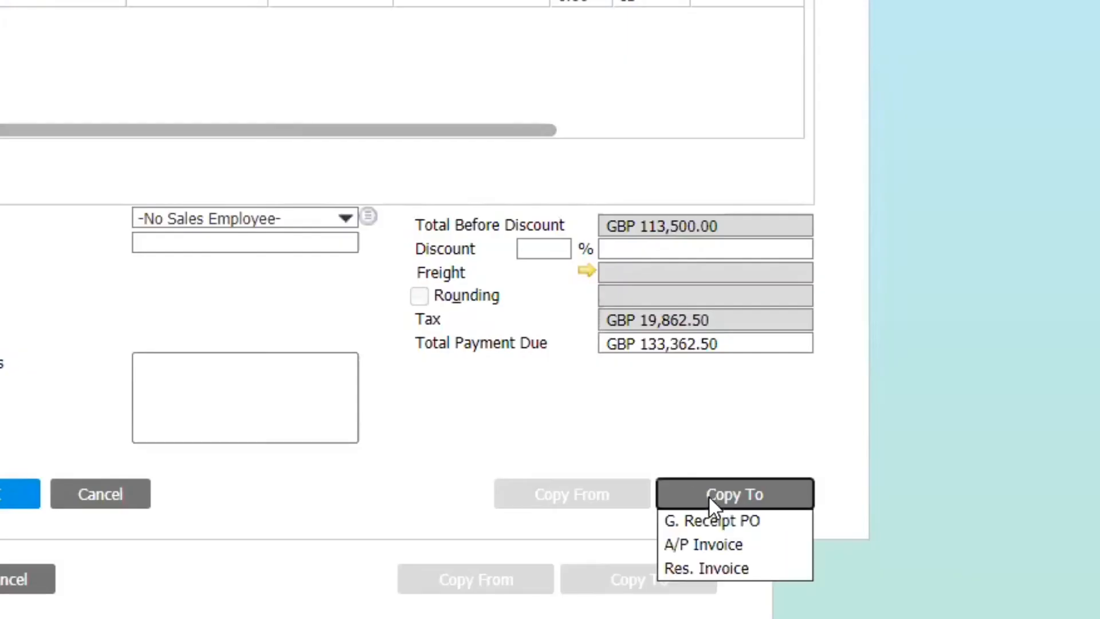
{"action": "left_click", "coordinate": [703, 521]}
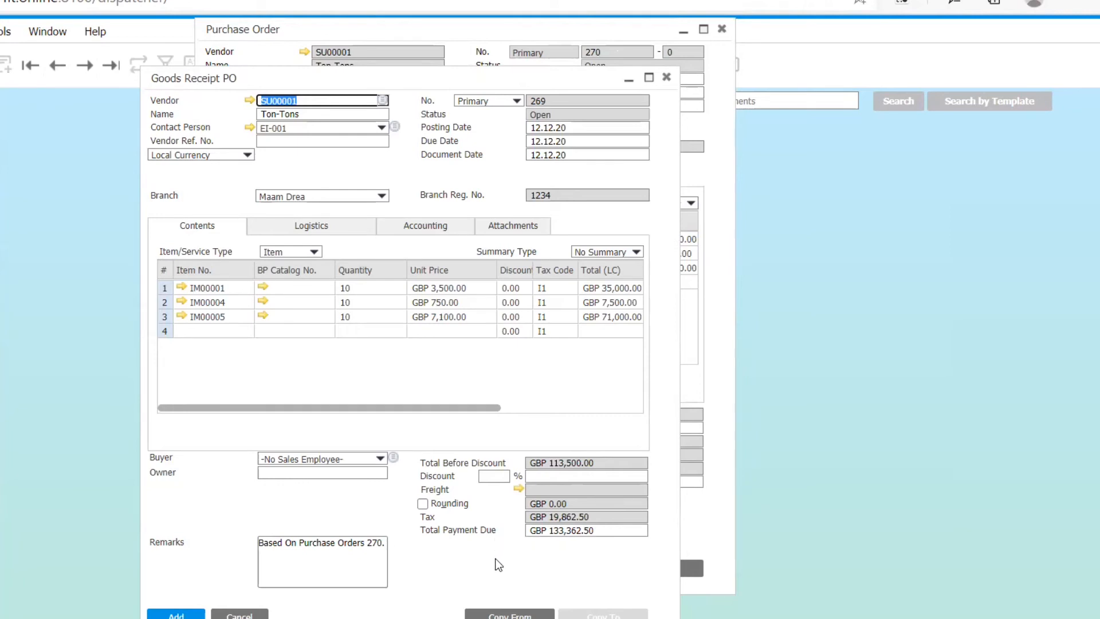
- Close the copied goods receipt without adding it and close both purchase order forms
{"action": "left_click", "coordinate": [670, 81]}
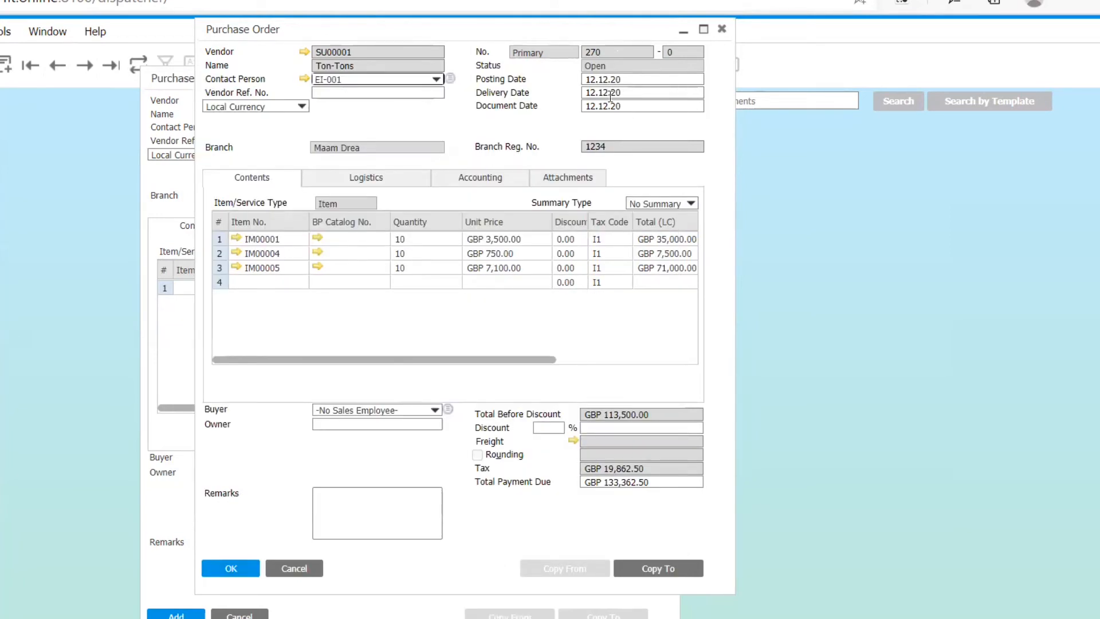
{"action": "left_click", "coordinate": [725, 30]}
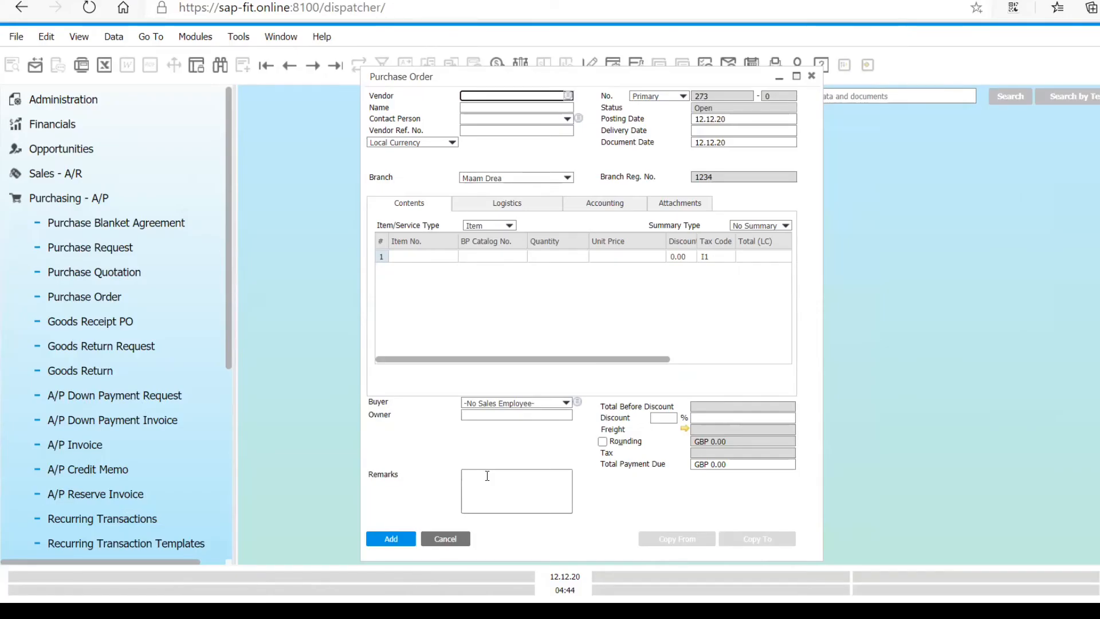
{"action": "left_click", "coordinate": [446, 538]}
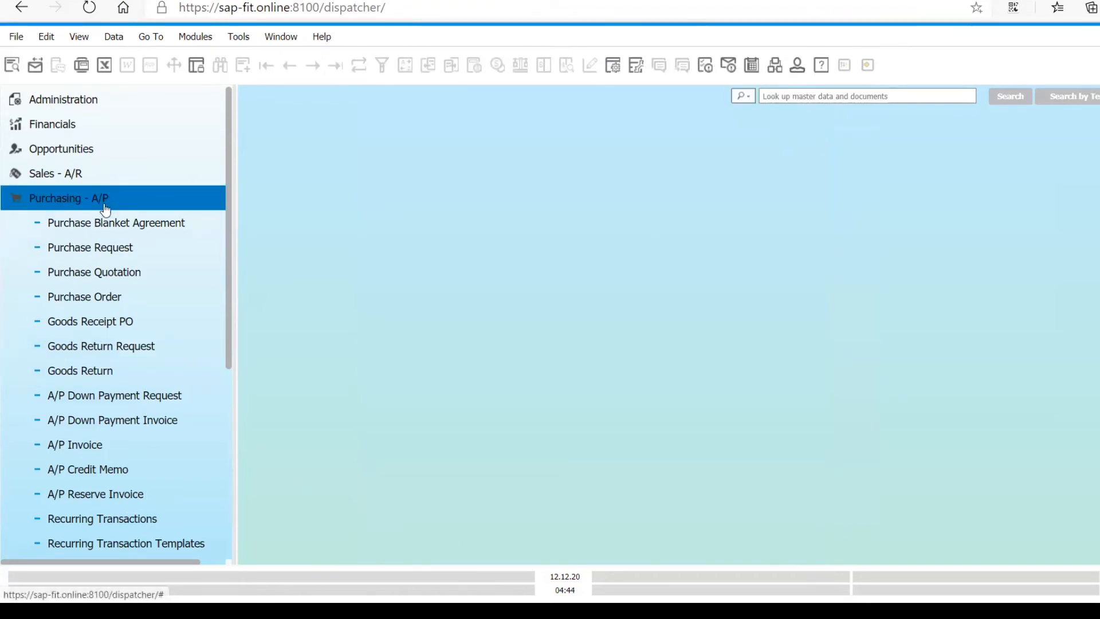
- Search the purchase orders with the vendor wildcard * and open Ton-Tons purchase order 268
{"action": "left_click", "coordinate": [112, 310]}
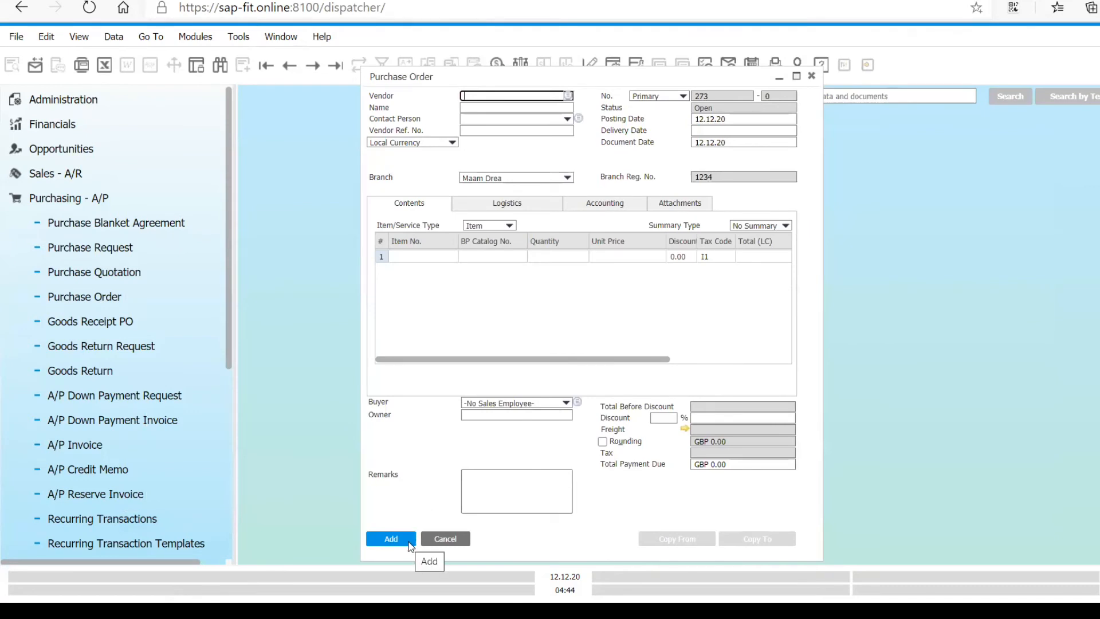
{"action": "left_click", "coordinate": [157, 38]}
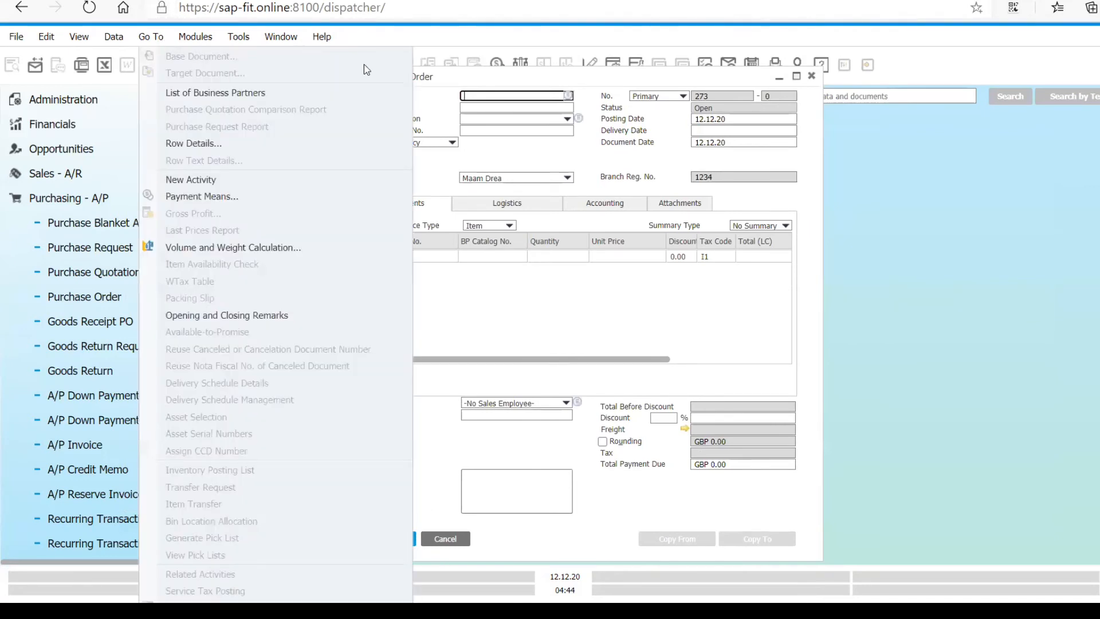
{"action": "left_click", "coordinate": [270, 40]}
{"action": "left_click", "coordinate": [220, 65]}
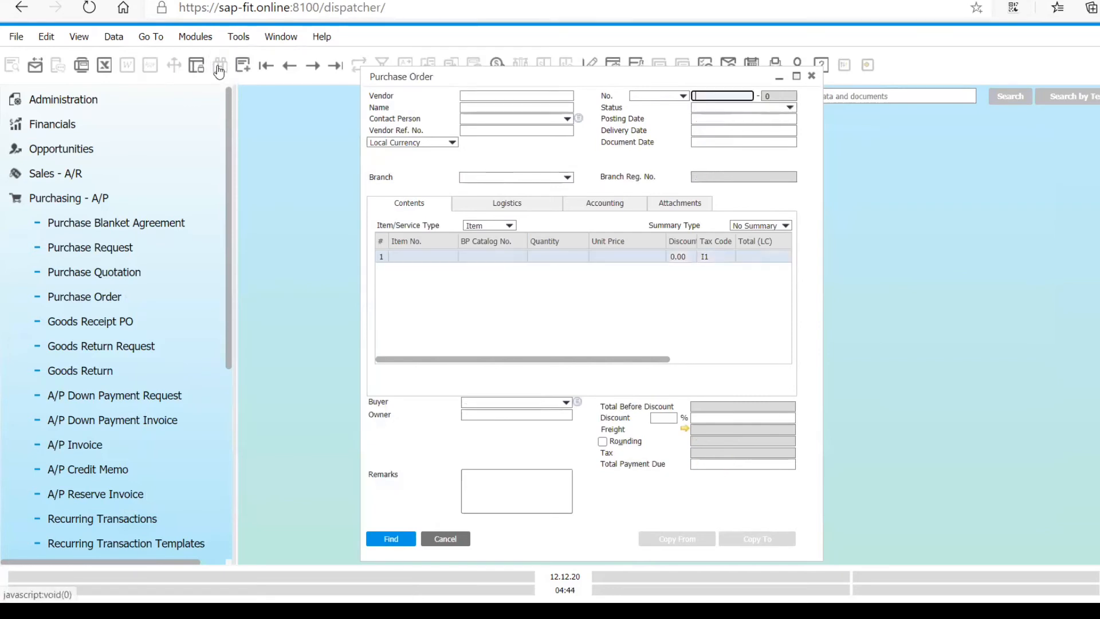
{"action": "left_click", "coordinate": [514, 94]}
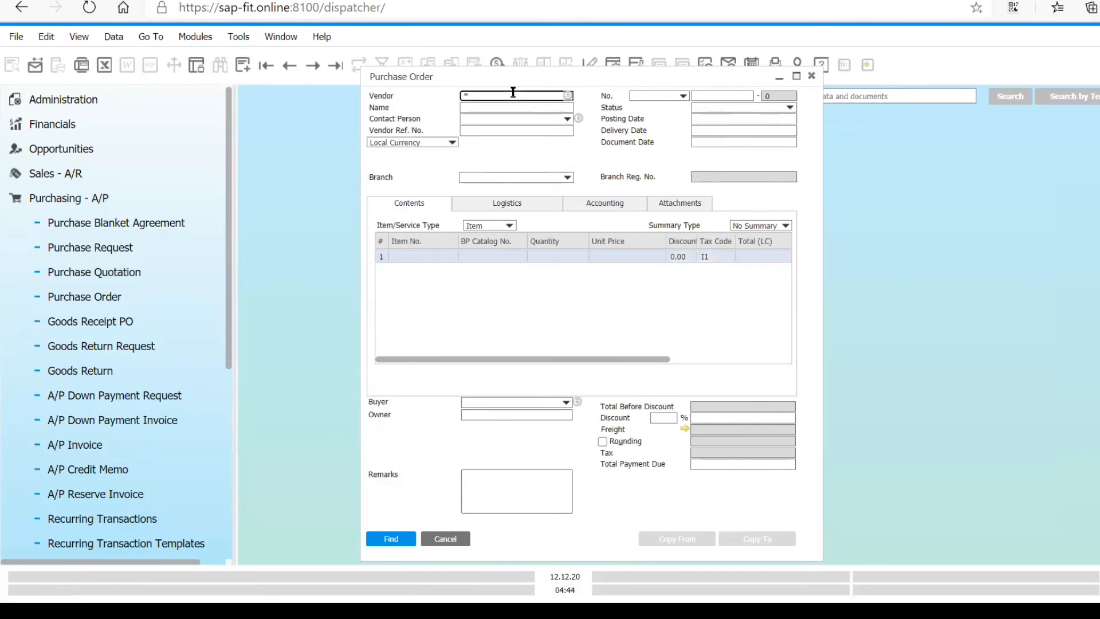
{"action": "key", "text": "Return"}
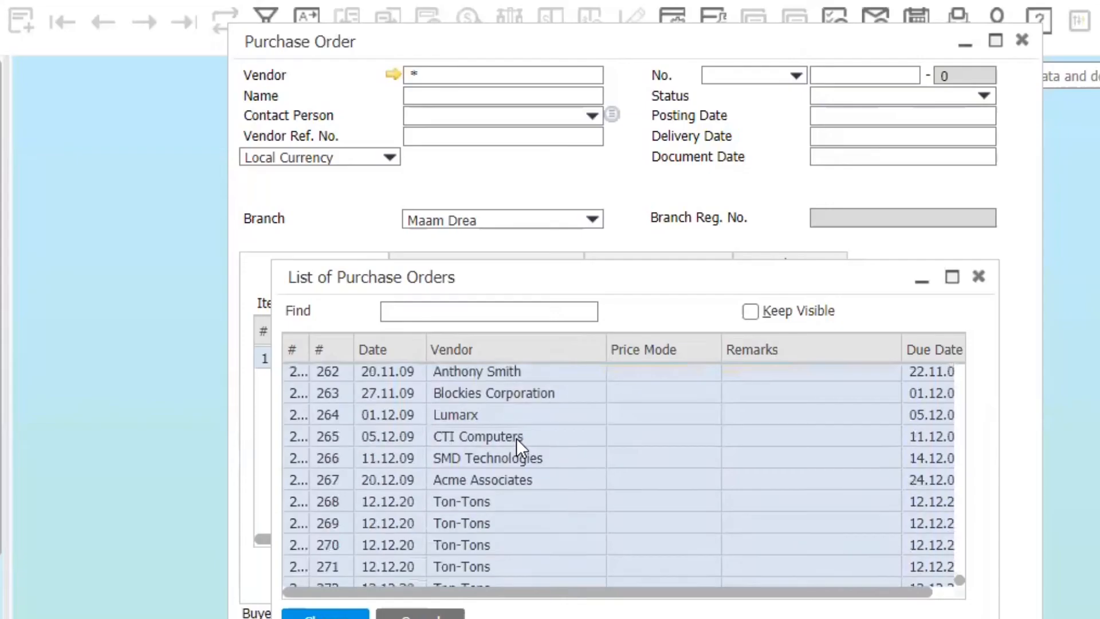
{"action": "scroll", "coordinate": [516, 438], "scroll_direction": "down", "scroll_amount": 2}
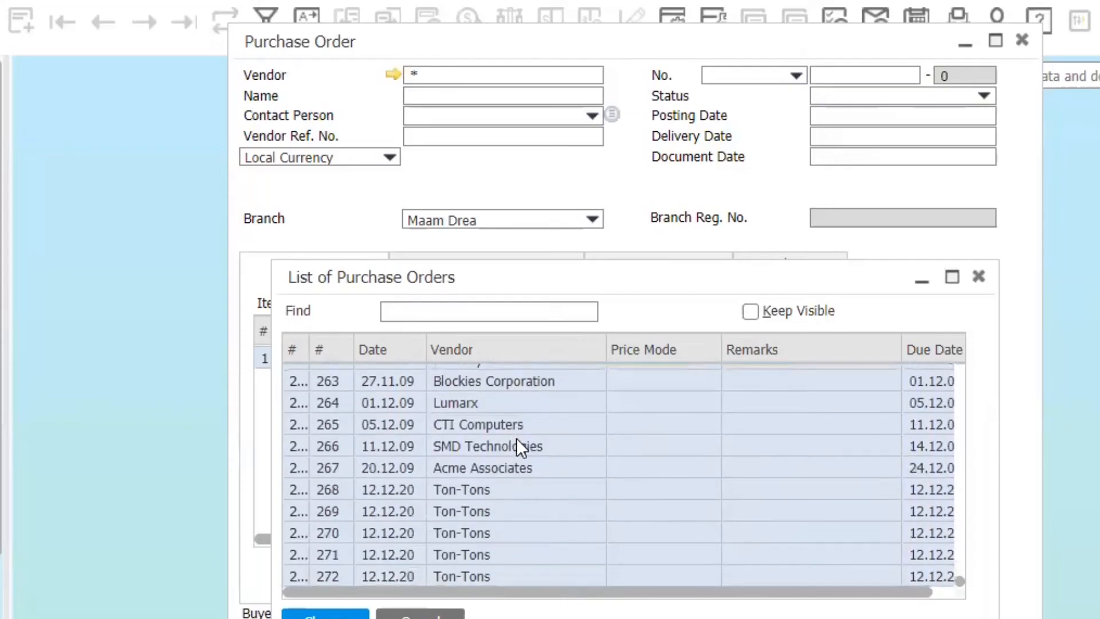
{"action": "left_click", "coordinate": [474, 489]}
{"action": "double_click", "coordinate": [473, 490]}
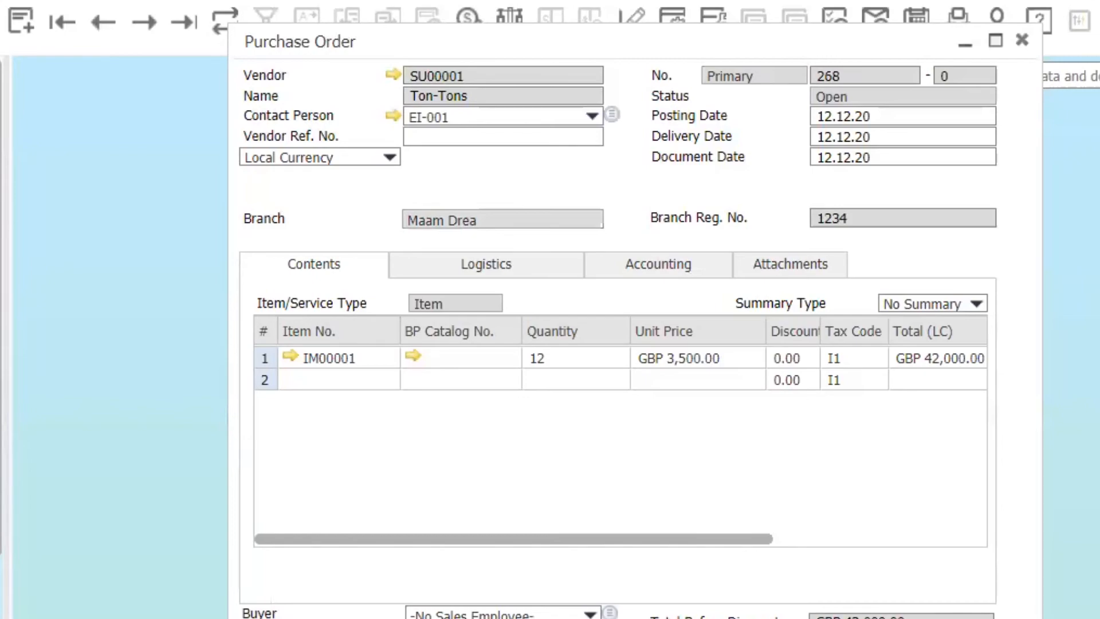
- Copy purchase order 268 to a Goods Receipt PO and place the two forms side by side
{"action": "left_click", "coordinate": [593, 455]}
{"action": "left_click", "coordinate": [586, 490]}
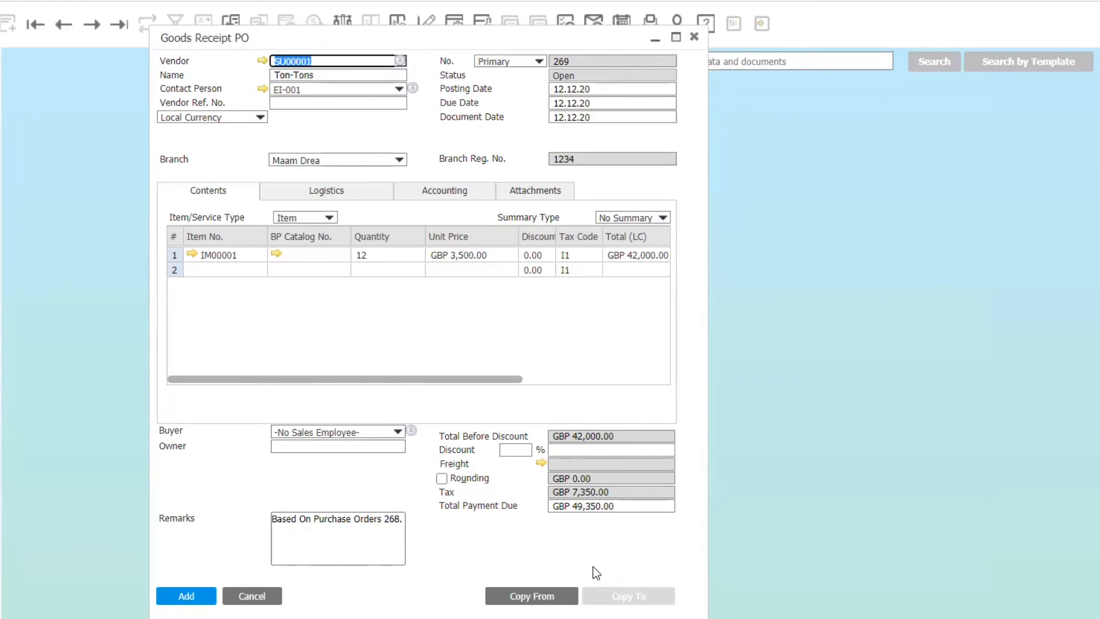
{"action": "left_click_drag", "start_coordinate": [400, 31], "coordinate": [782, 0]}
{"action": "left_click", "coordinate": [372, 38]}
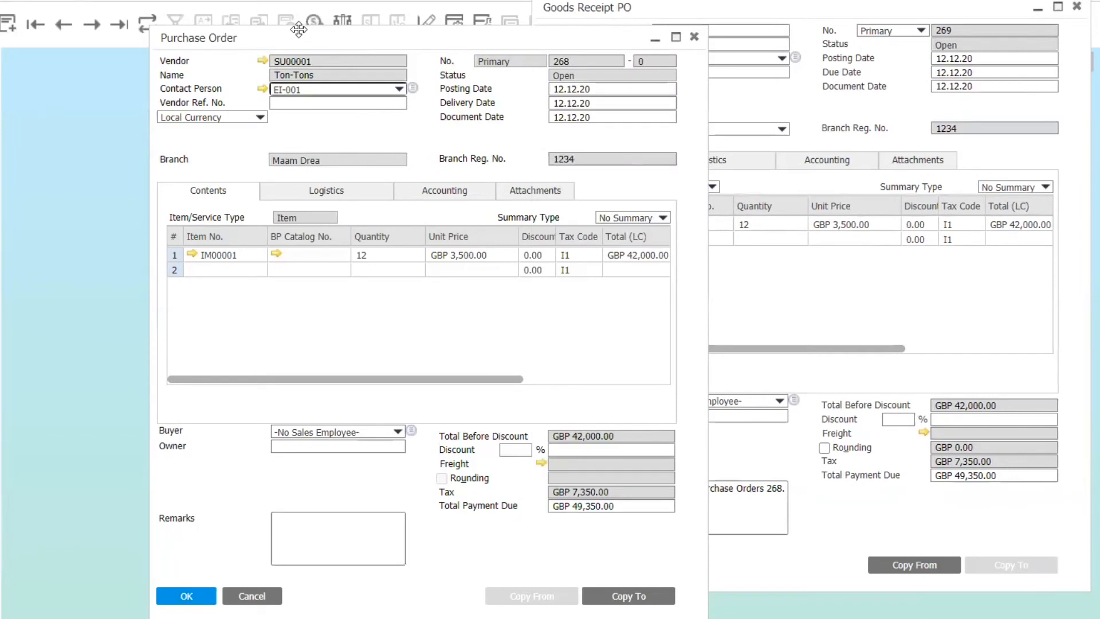
{"action": "left_click_drag", "start_coordinate": [294, 28], "coordinate": [143, 2]}
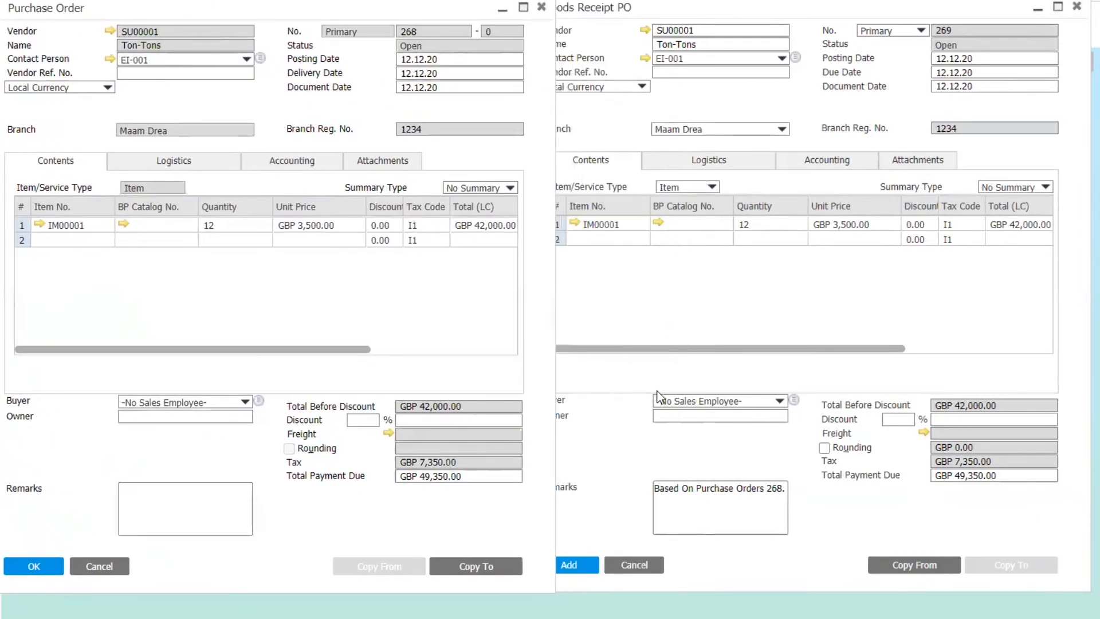
- Check the goods receipt's document number and remarks, then add it and confirm
{"action": "left_click", "coordinate": [964, 29]}
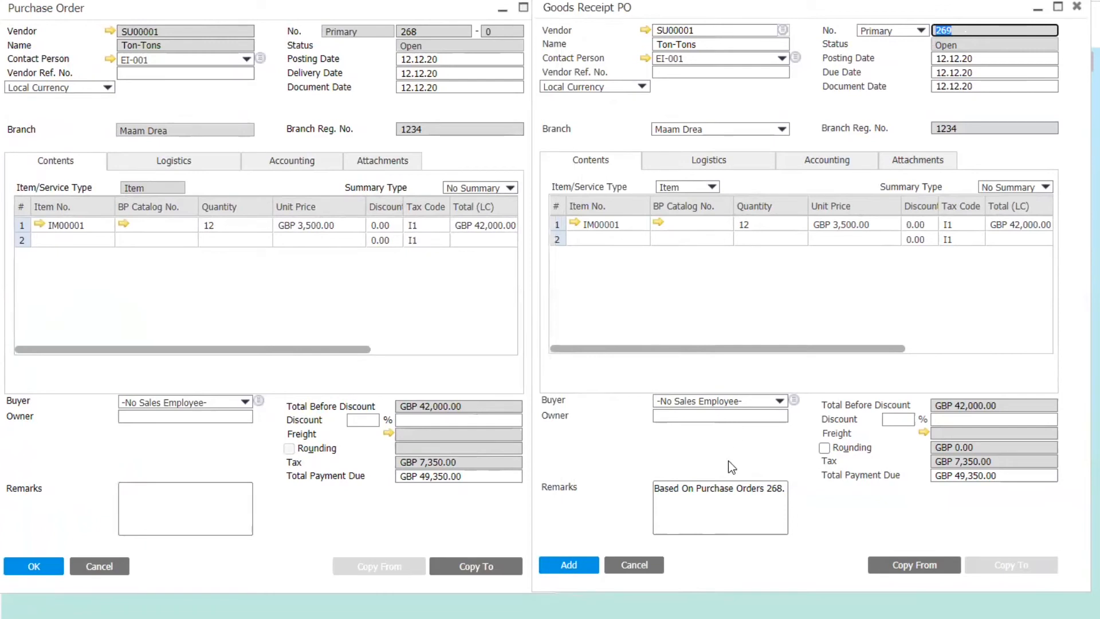
{"action": "left_click_drag", "start_coordinate": [771, 489], "coordinate": [682, 496]}
{"action": "triple_click", "coordinate": [784, 491]}
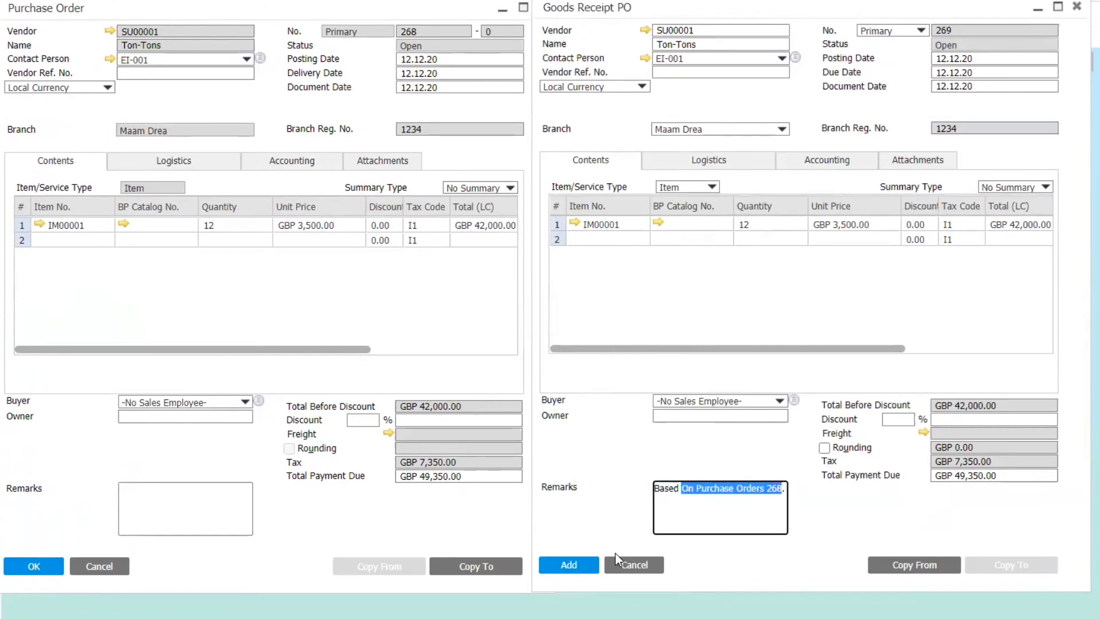
{"action": "left_click", "coordinate": [573, 565]}
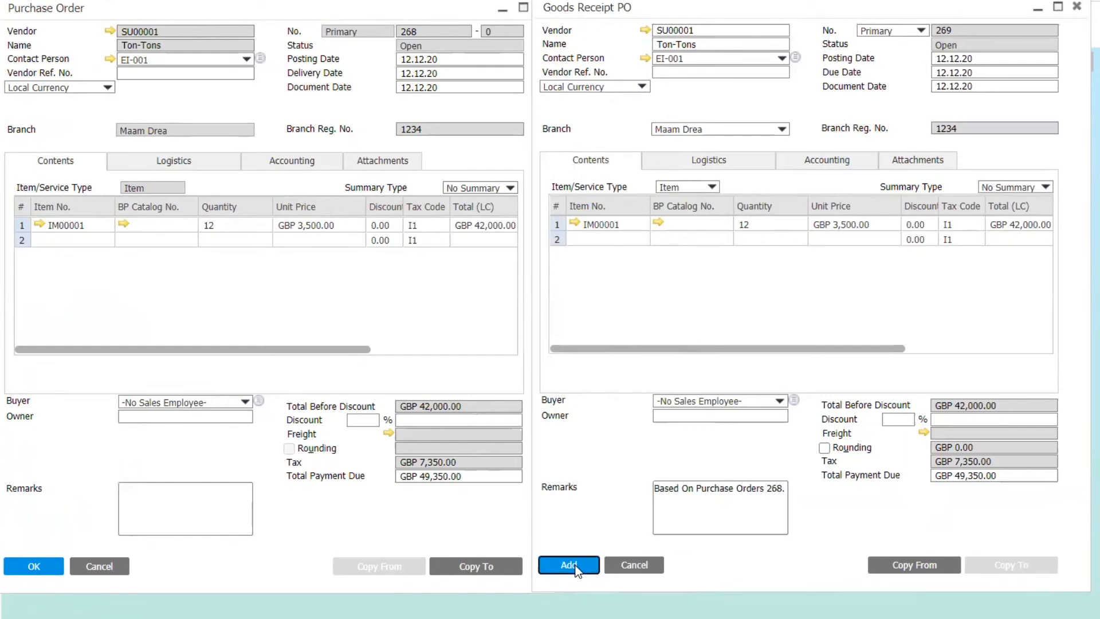
{"action": "left_click", "coordinate": [229, 364]}
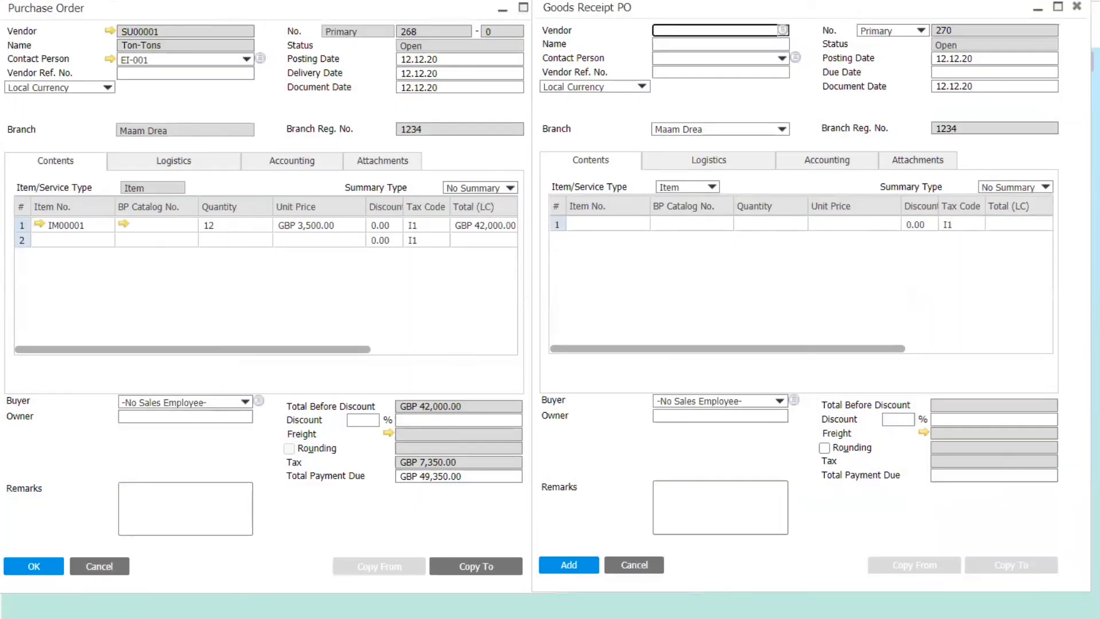
- Minimize the purchase order form and find the last goods receipt PO, number 269 for SU00001
{"action": "left_click", "coordinate": [503, 12]}
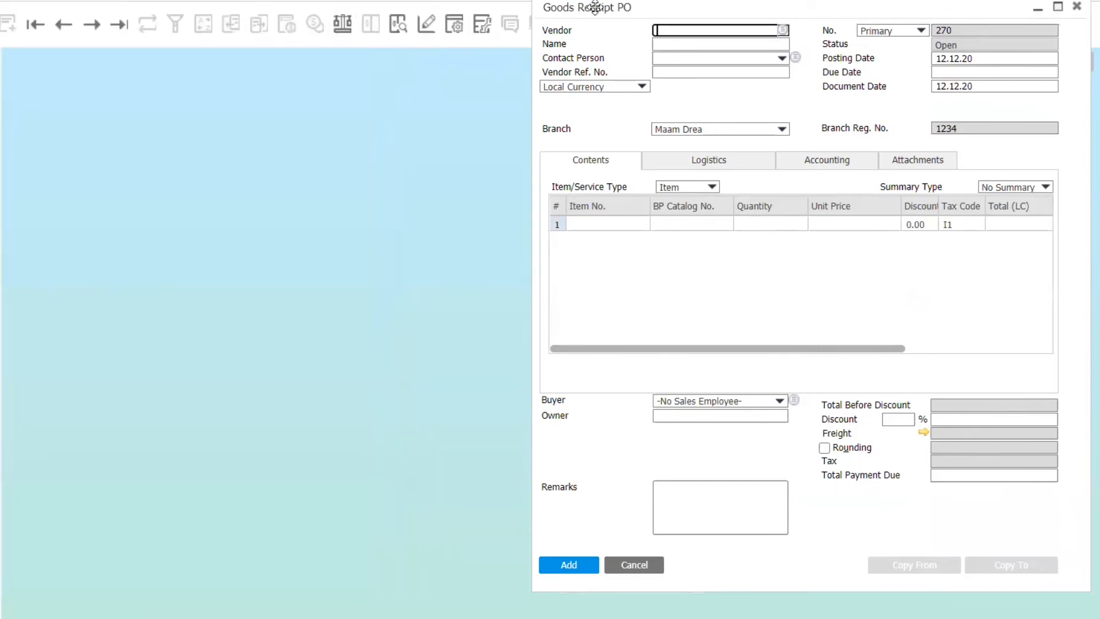
{"action": "left_click_drag", "start_coordinate": [629, 7], "coordinate": [363, 36]}
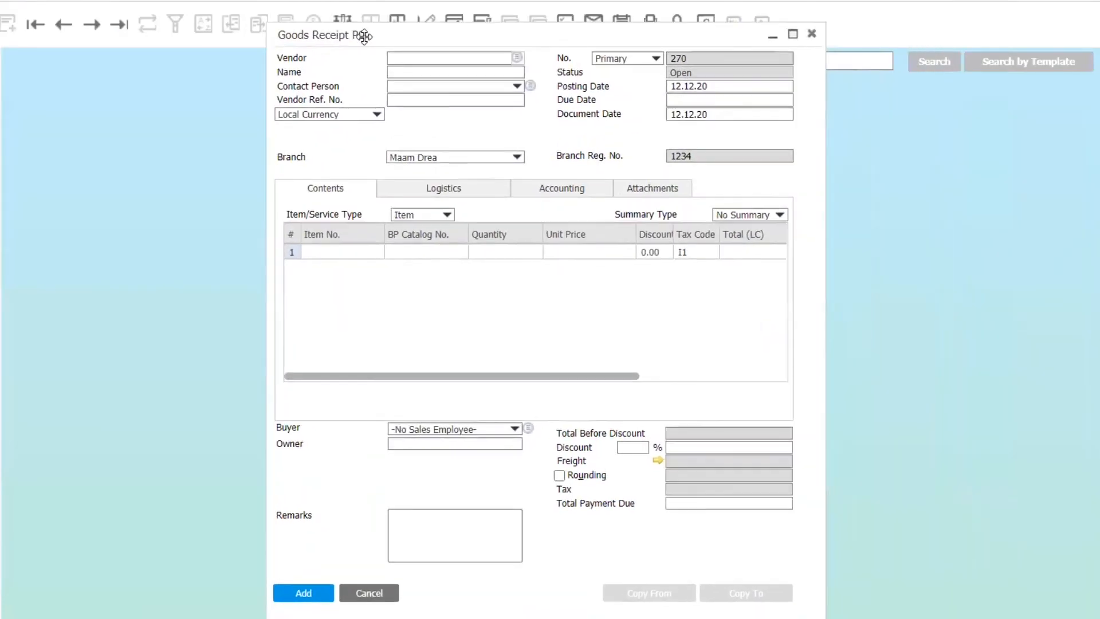
{"action": "left_click", "coordinate": [412, 58]}
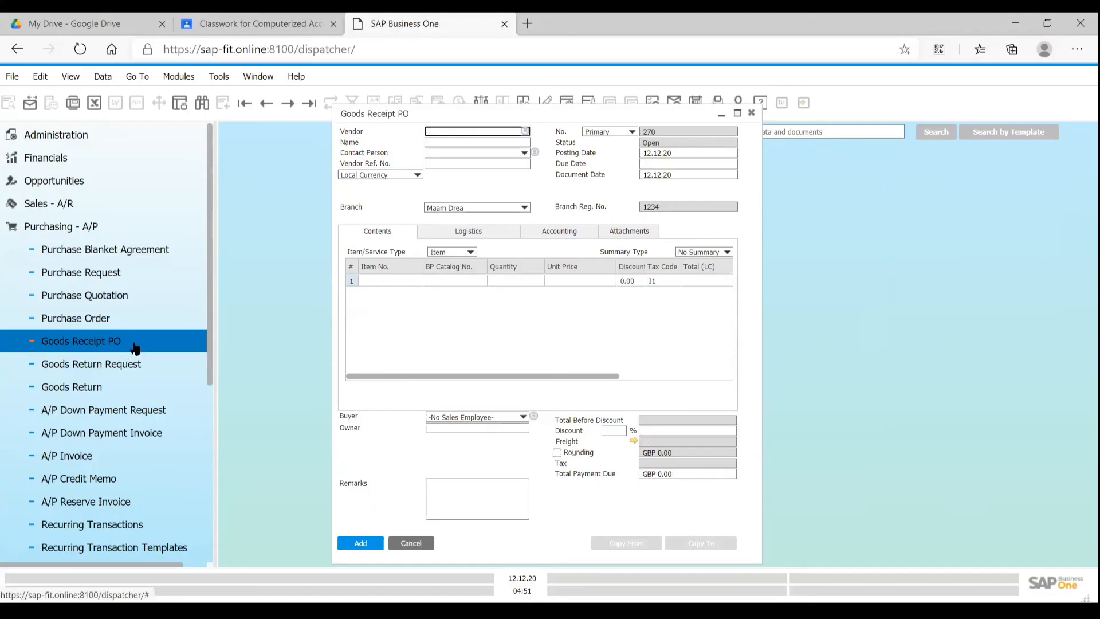
{"action": "left_click", "coordinate": [202, 103]}
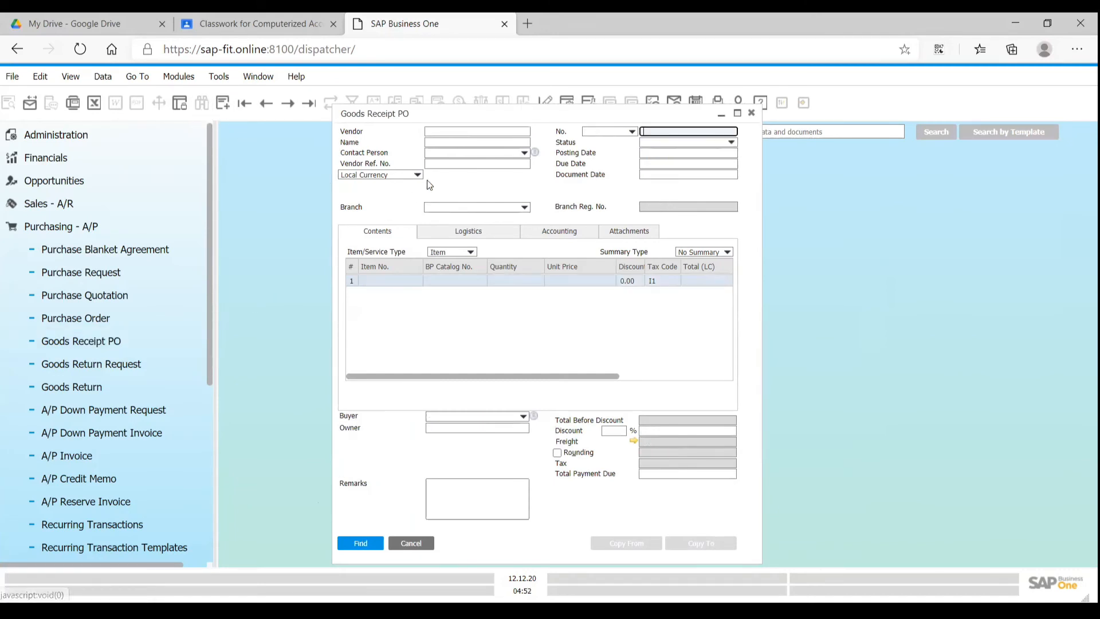
{"action": "left_click", "coordinate": [473, 135]}
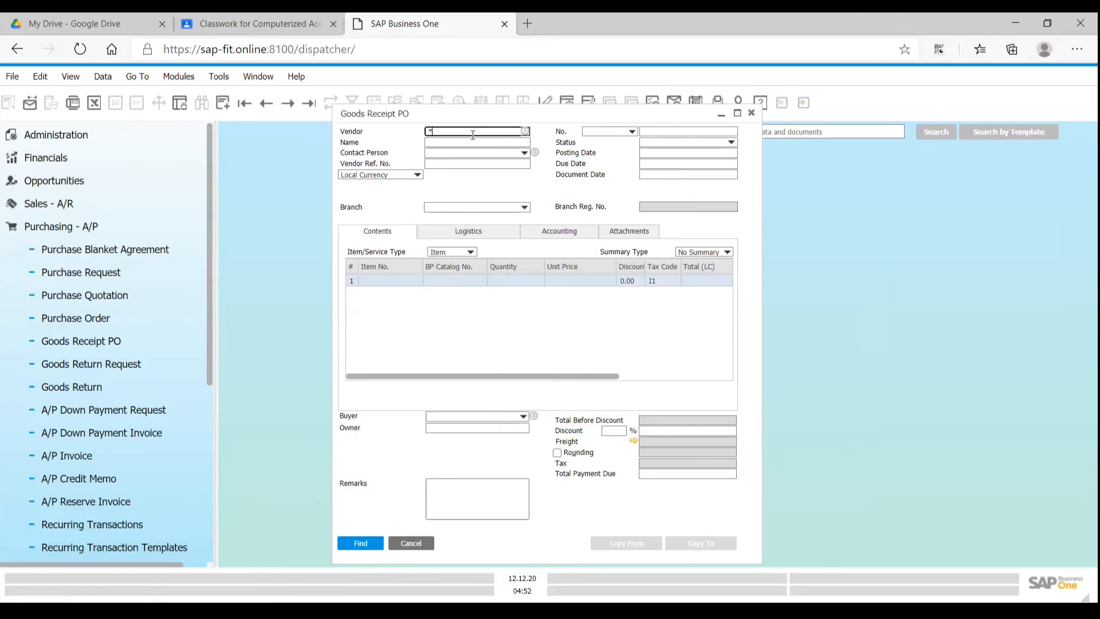
{"action": "key", "text": "Return"}
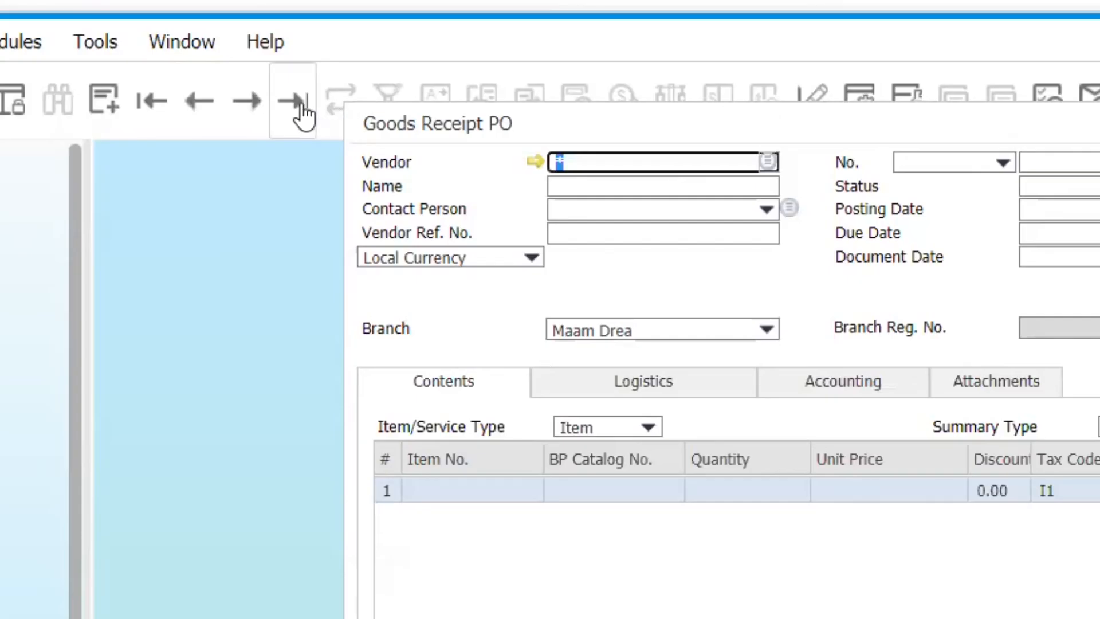
{"action": "left_click", "coordinate": [300, 104]}
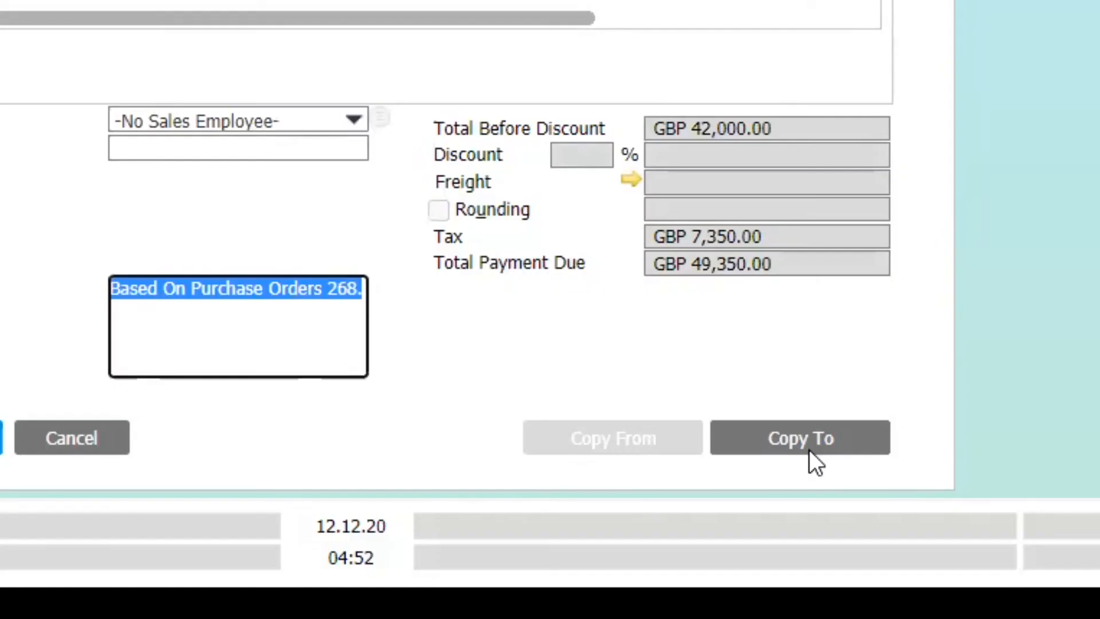
- Copy goods receipt PO 269 to an A/P Invoice and place both forms side by side
{"action": "left_click", "coordinate": [810, 450]}
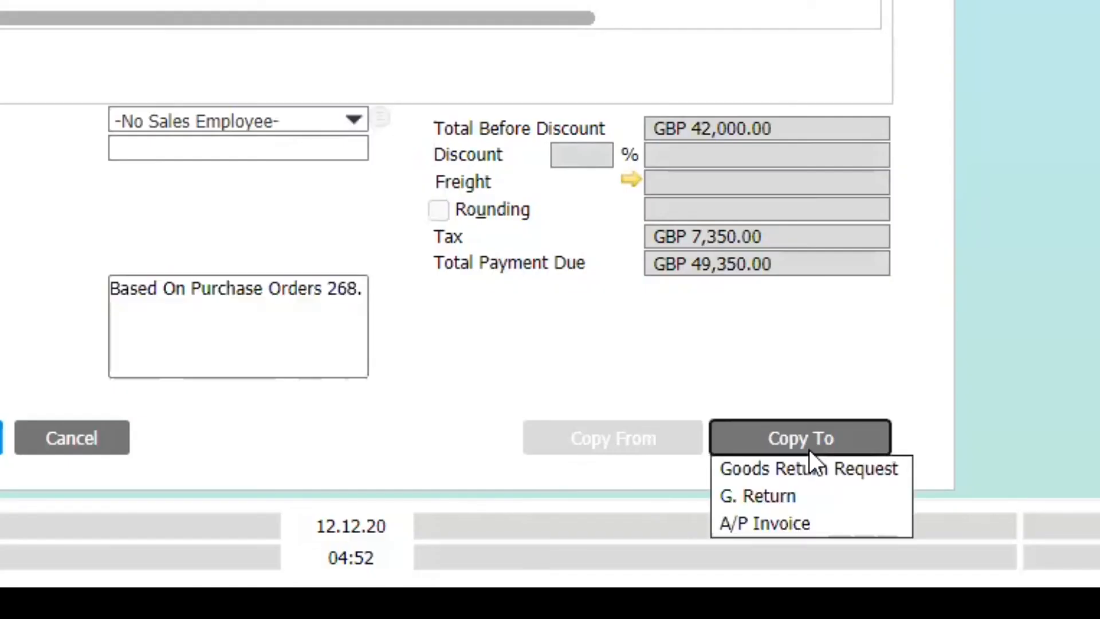
{"action": "left_click", "coordinate": [791, 524]}
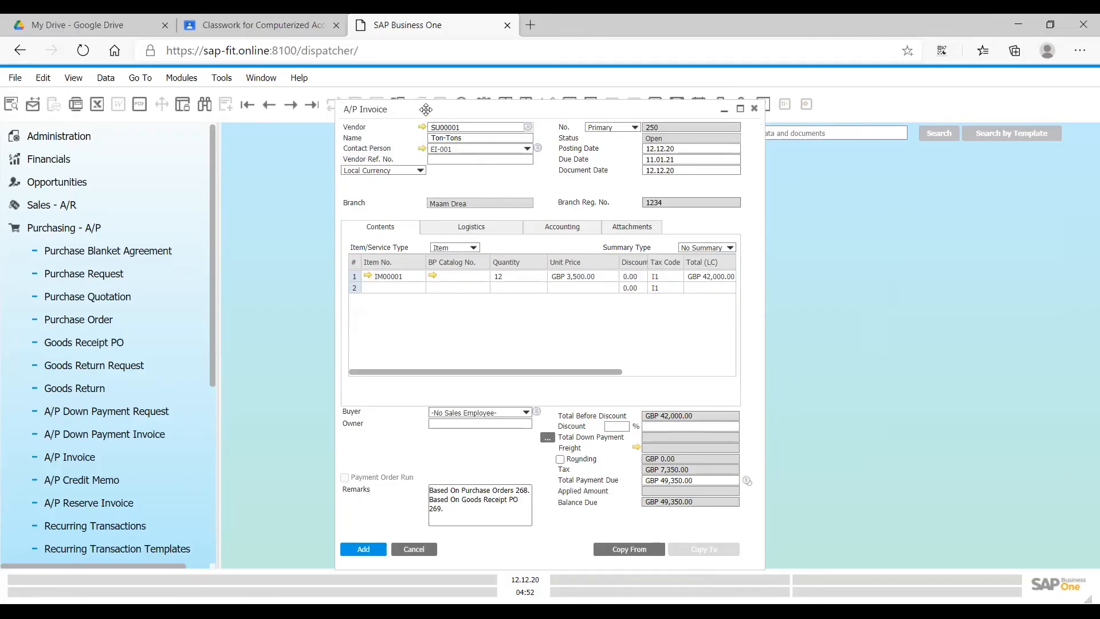
{"action": "left_click_drag", "start_coordinate": [426, 109], "coordinate": [713, 126]}
{"action": "left_click_drag", "start_coordinate": [502, 115], "coordinate": [350, 119]}
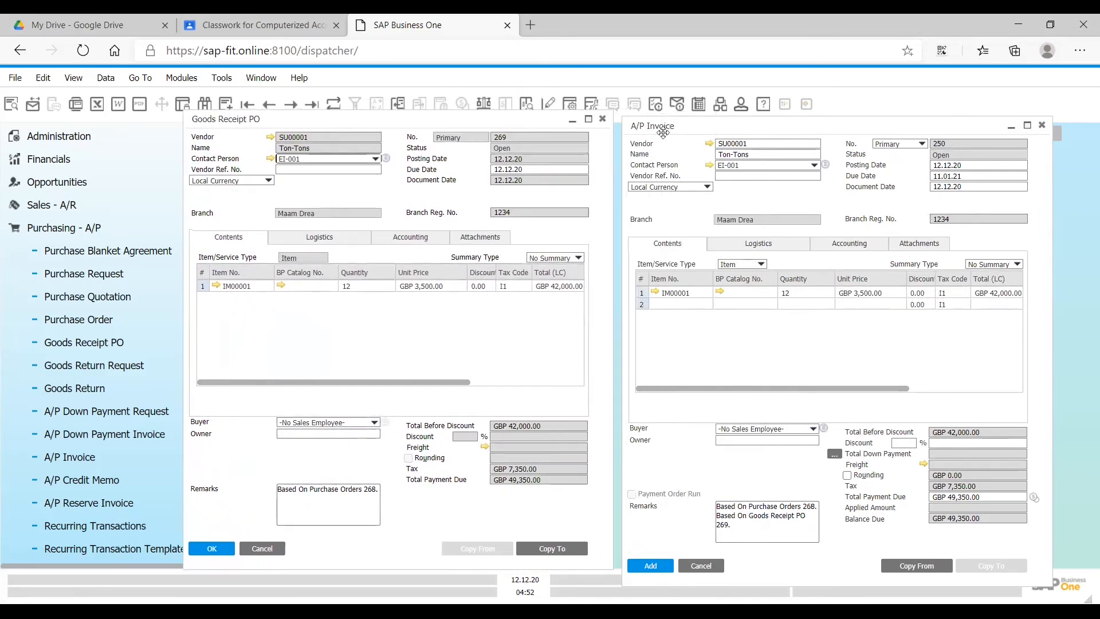
{"action": "left_click_drag", "start_coordinate": [663, 131], "coordinate": [661, 118]}
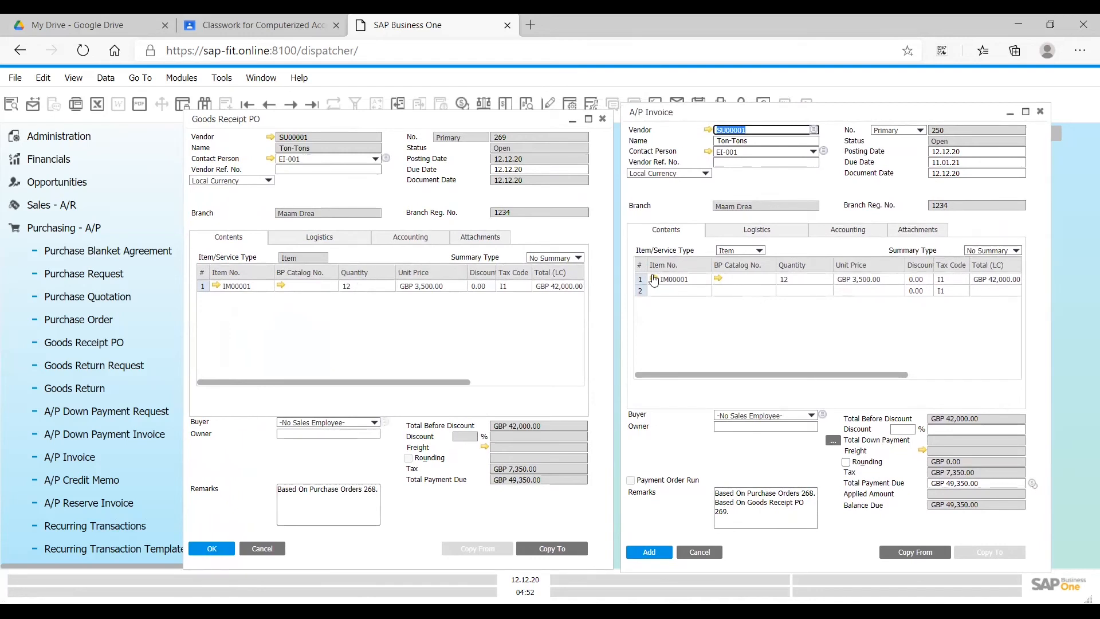
- Review the A/P invoice's remarks on its base documents and try to add the invoice
{"action": "left_click", "coordinate": [988, 297]}
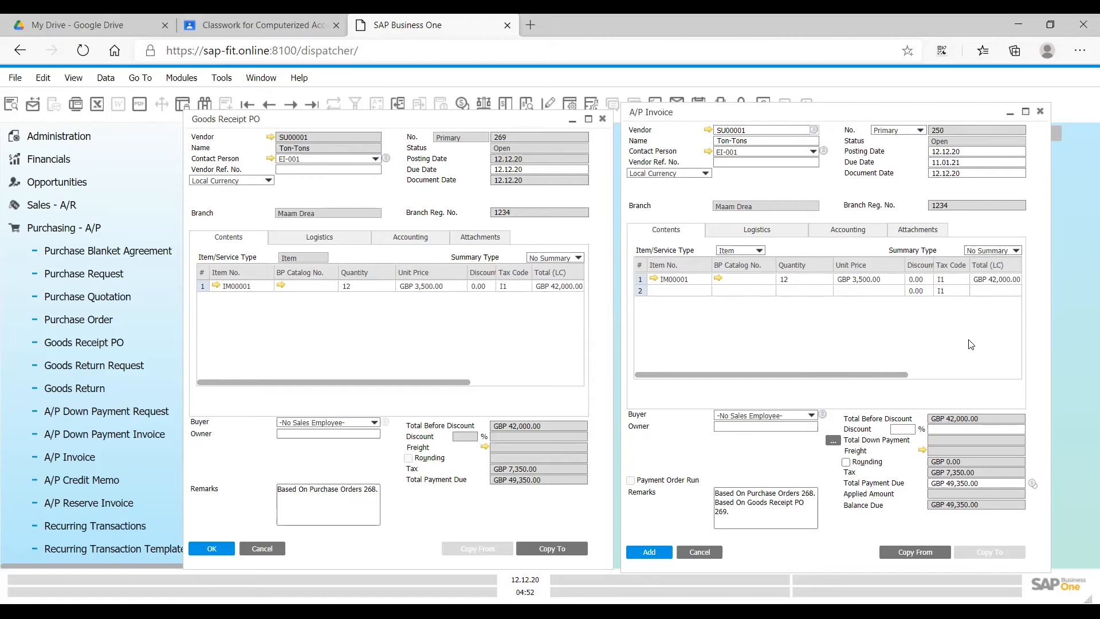
{"action": "left_click", "coordinate": [762, 505]}
{"action": "left_click_drag", "start_coordinate": [762, 505], "coordinate": [710, 493]}
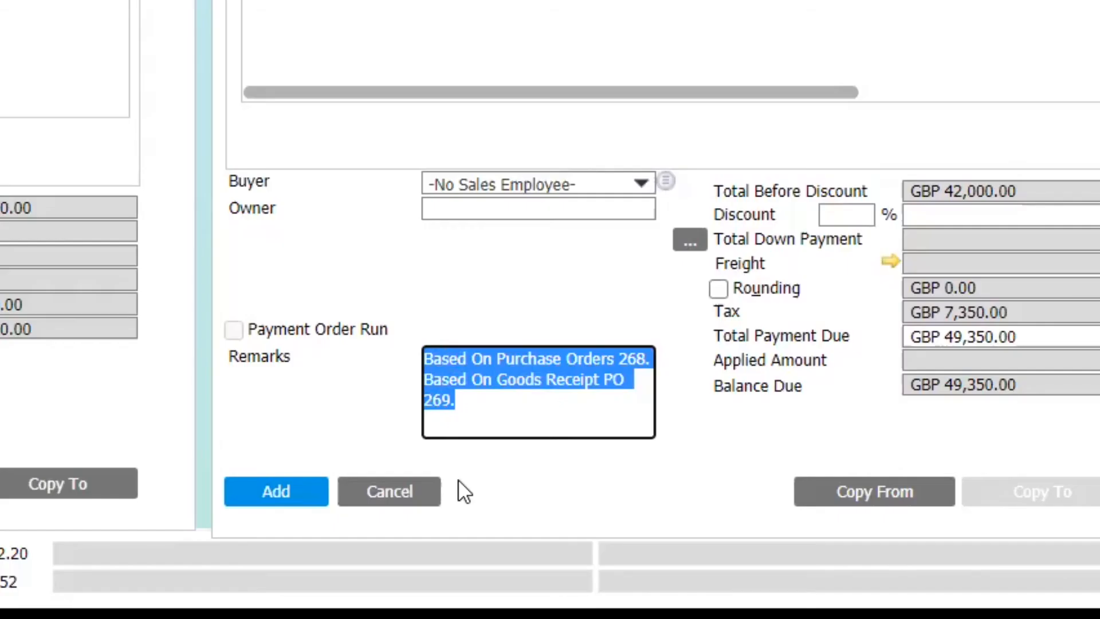
{"action": "left_click", "coordinate": [273, 491]}
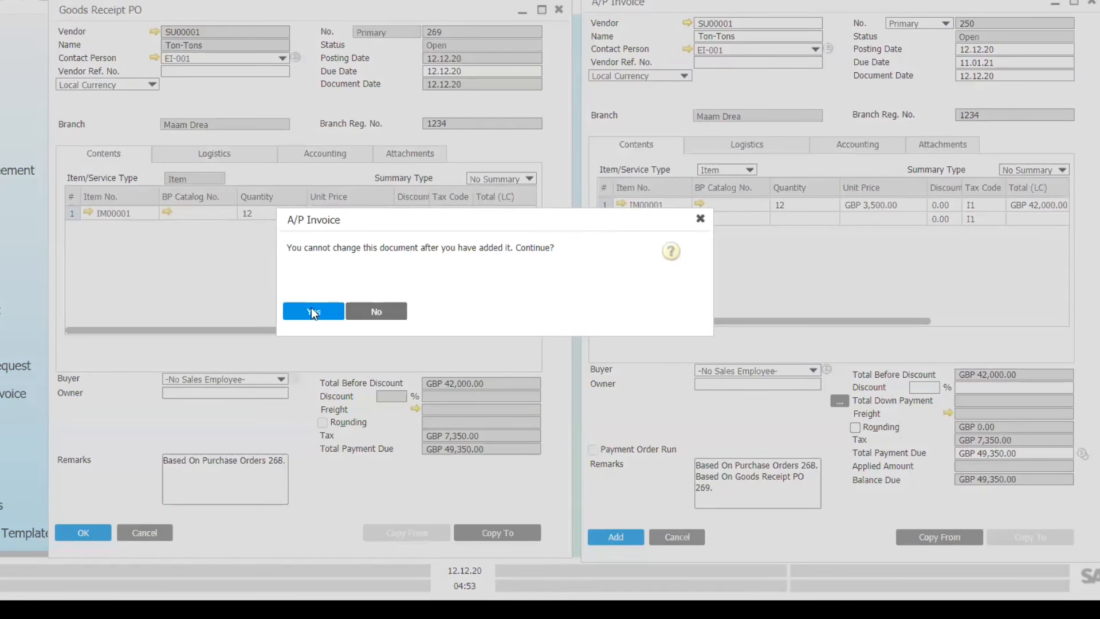
{"action": "left_click", "coordinate": [311, 307]}
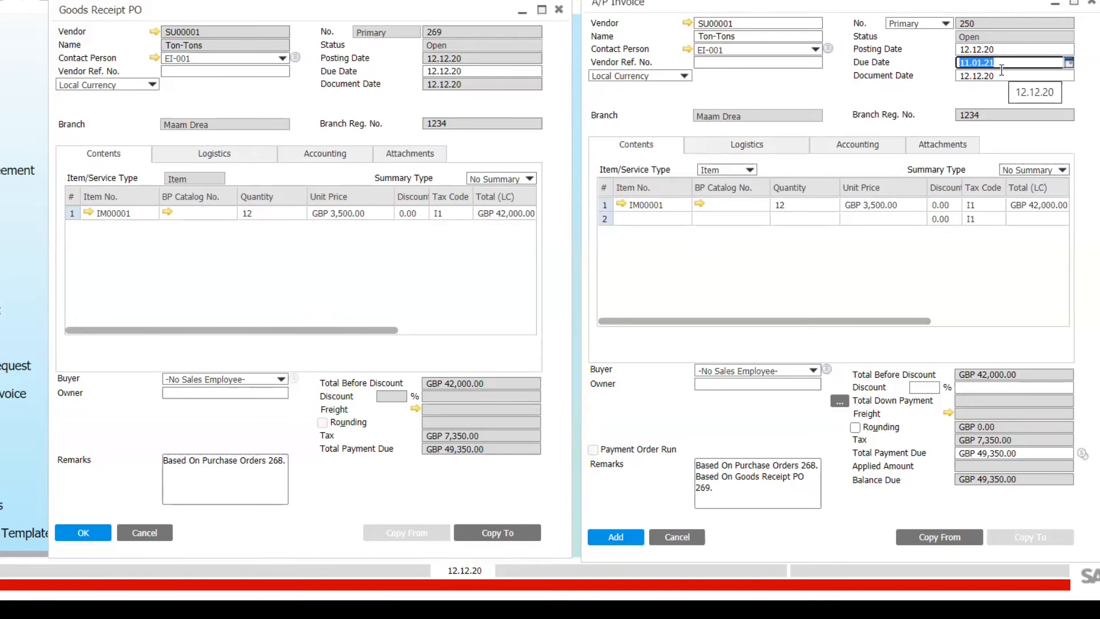
- Try the due dates 12.12.20 and 12.13.20 on the A/P invoice
{"action": "type", "text": "12"}
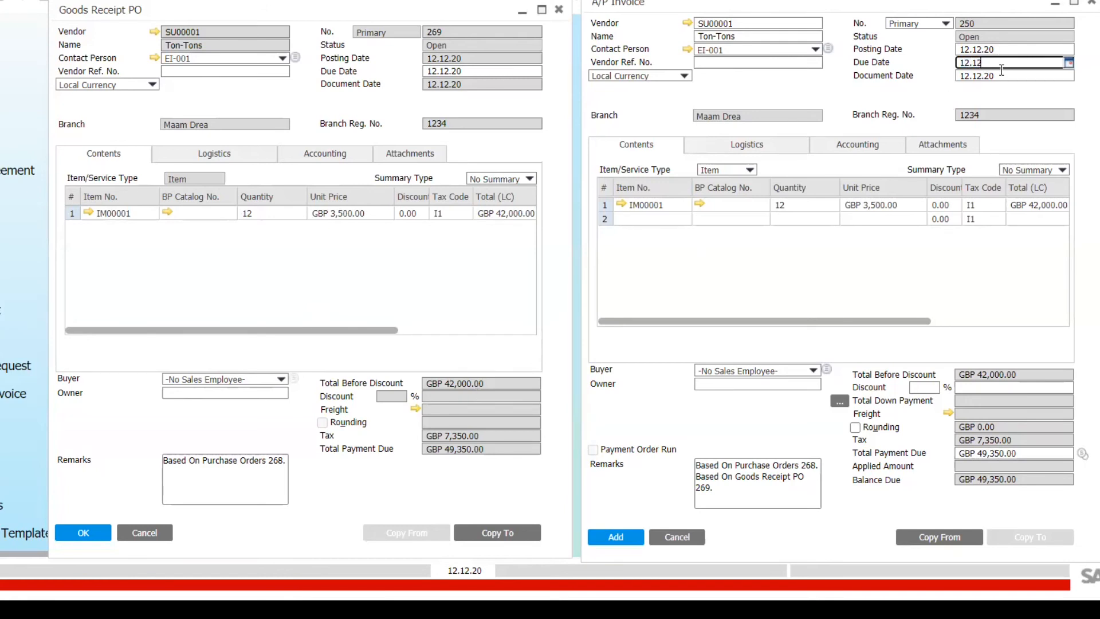
{"action": "key", "text": "Tab"}
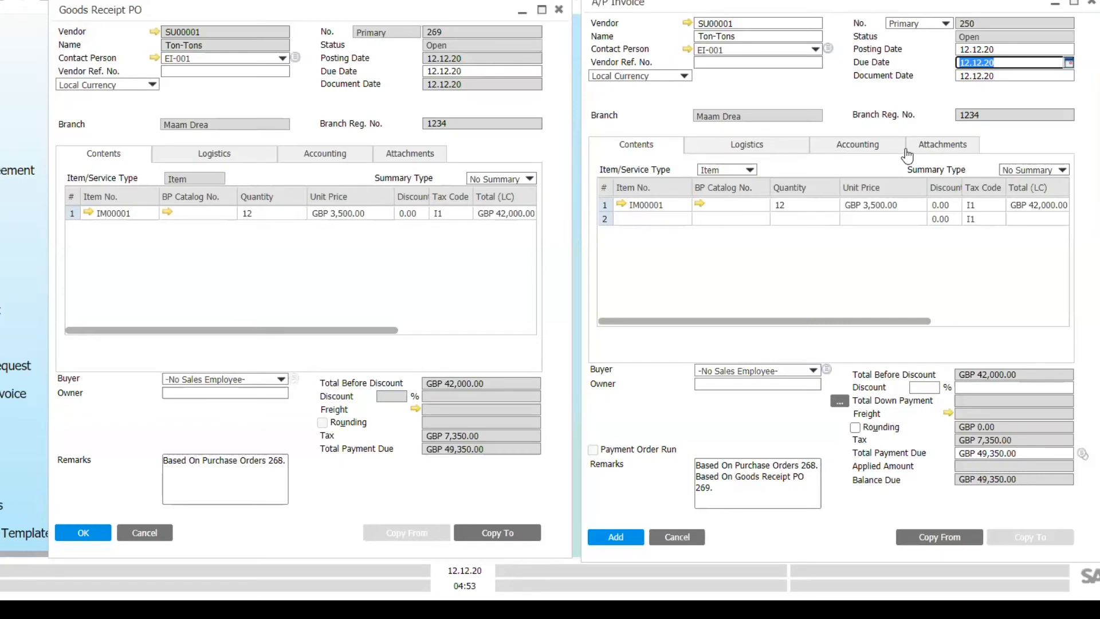
{"action": "type", "text": "12.13"}
{"action": "key", "text": "Tab"}
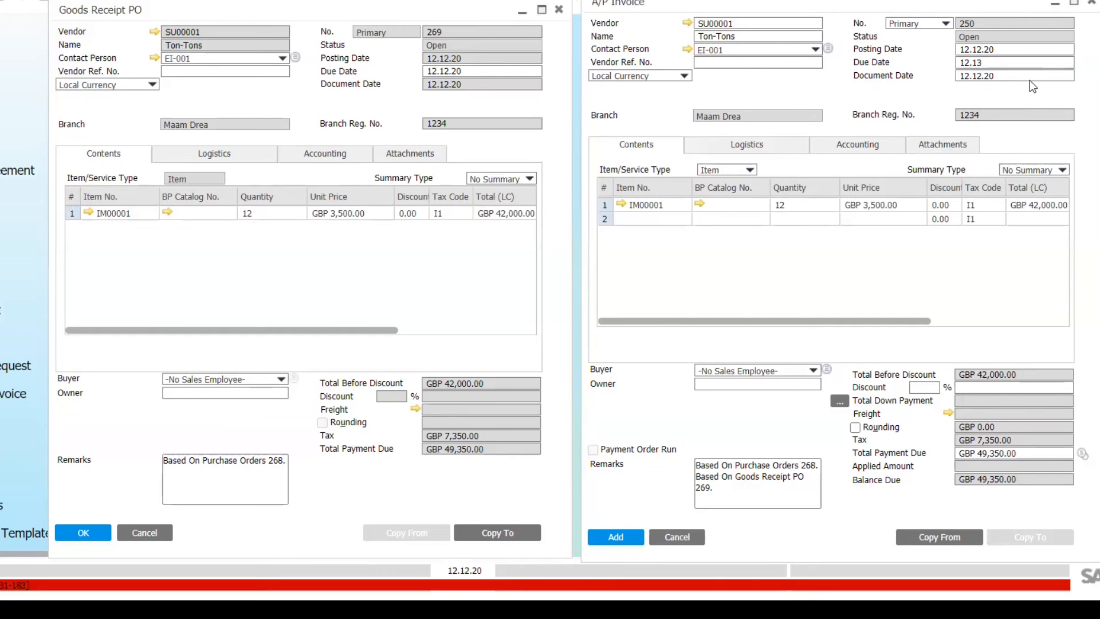
{"action": "left_click", "coordinate": [1015, 64]}
{"action": "type", "text": ".20"}
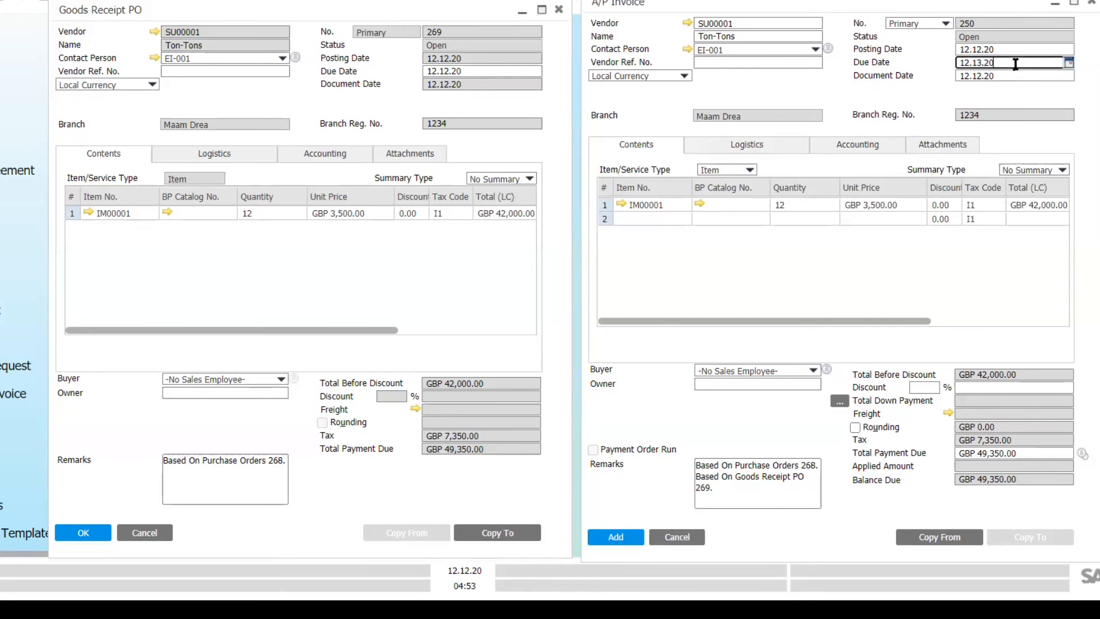
{"action": "key", "text": "Tab"}
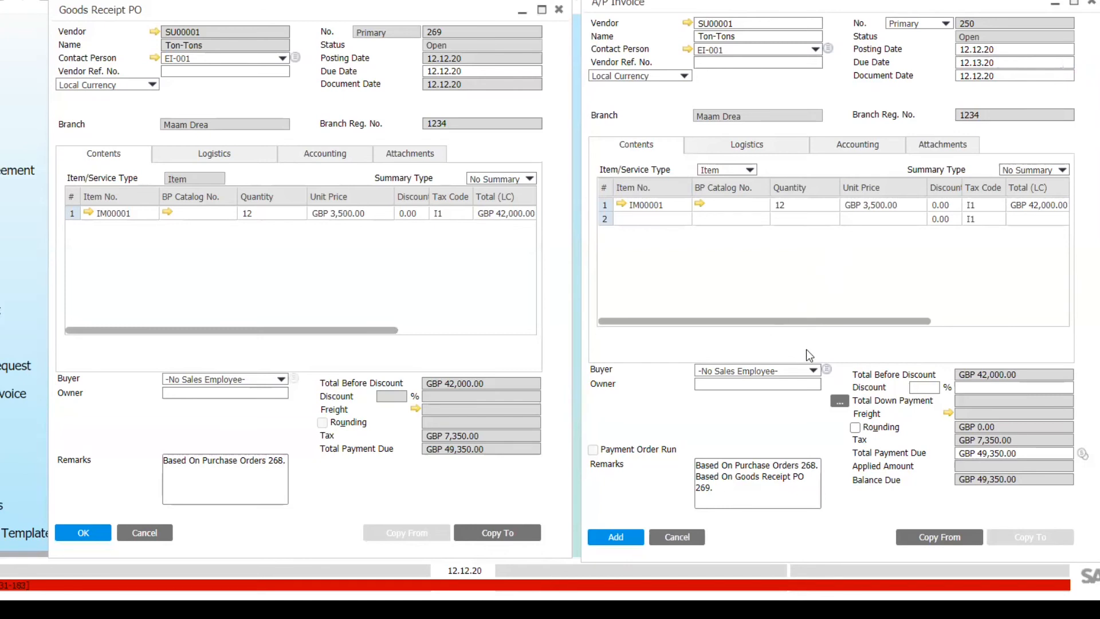
- Set the A/P invoice's due date to 15.12.20 using the date picker
{"action": "left_click", "coordinate": [1005, 63]}
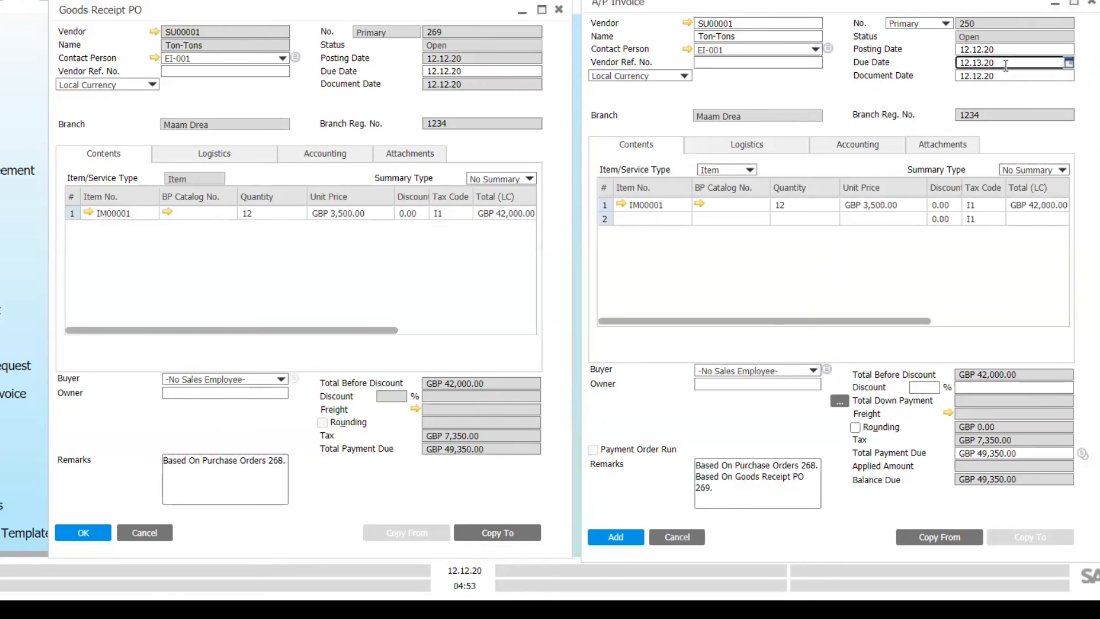
{"action": "left_click", "coordinate": [1069, 64]}
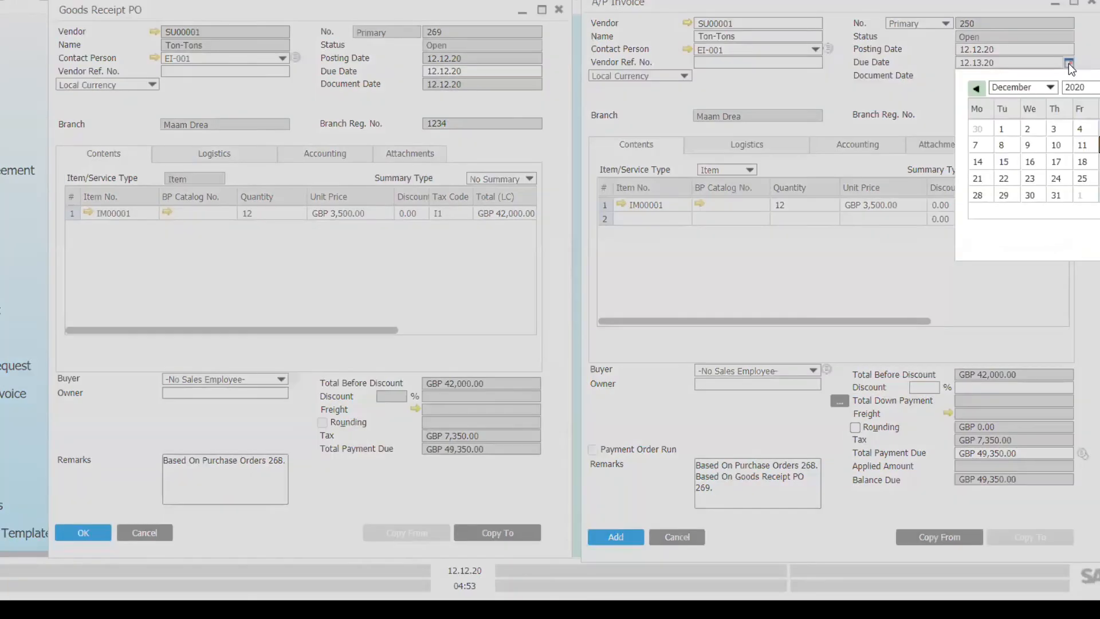
{"action": "left_click", "coordinate": [1005, 163]}
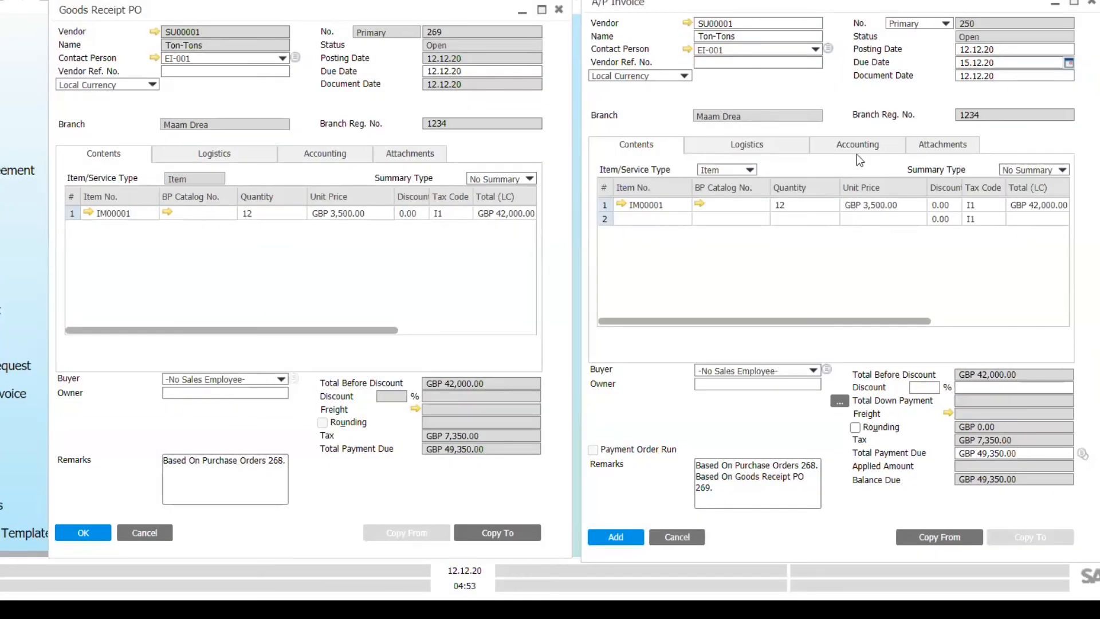
{"action": "left_click", "coordinate": [1069, 63]}
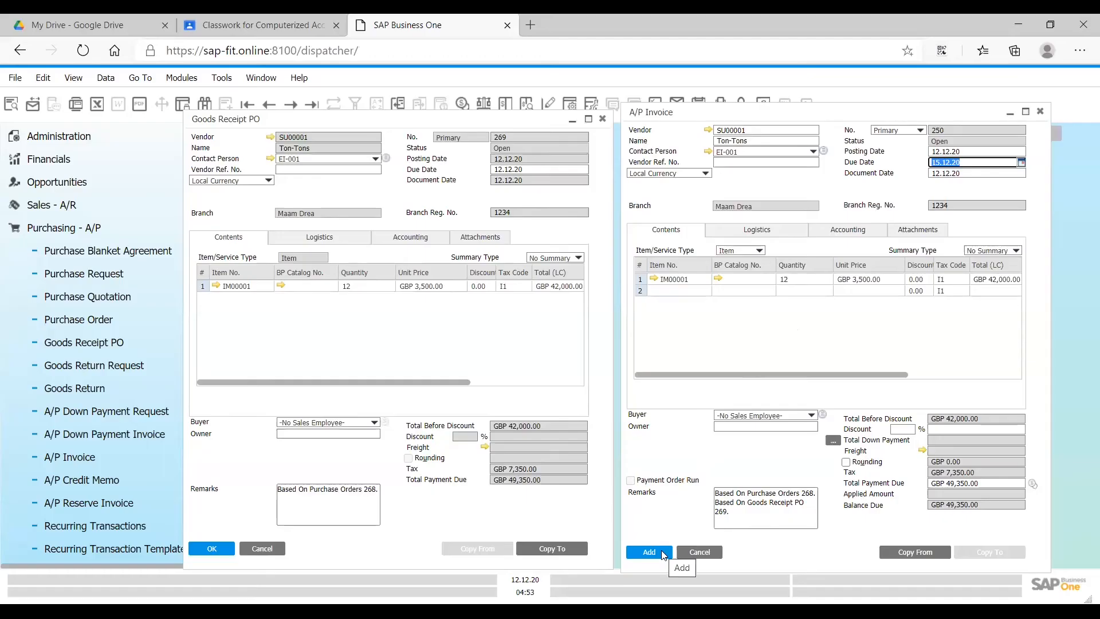
- Add the A/P invoice based on goods receipt PO 269, accept that it becomes unchangeable, and close the invoice form
{"action": "left_click", "coordinate": [649, 552]}
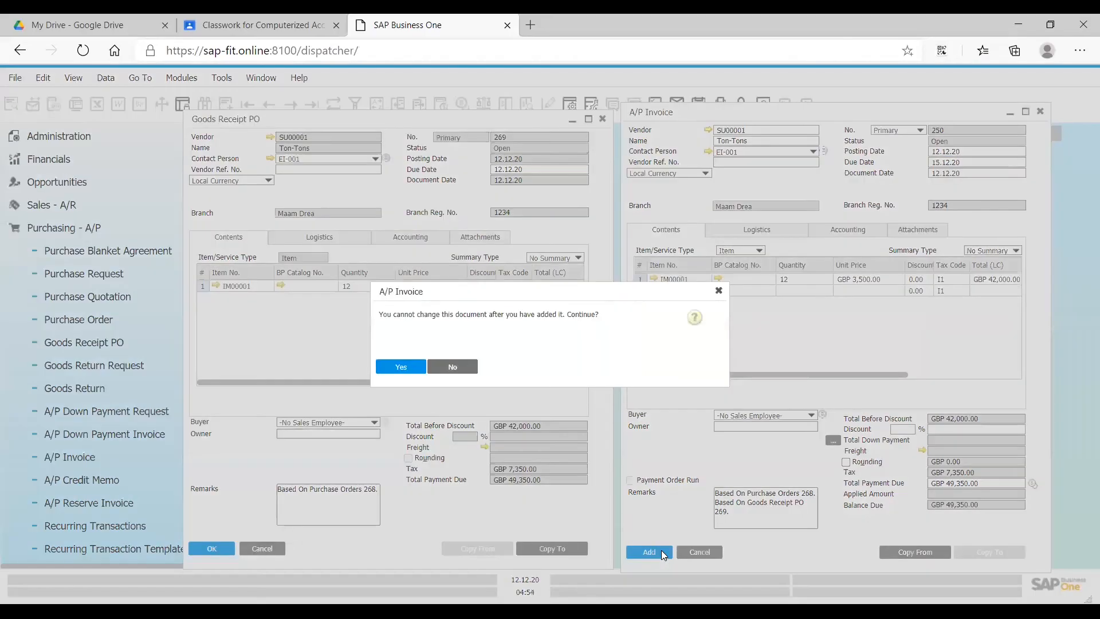
{"action": "left_click", "coordinate": [405, 368]}
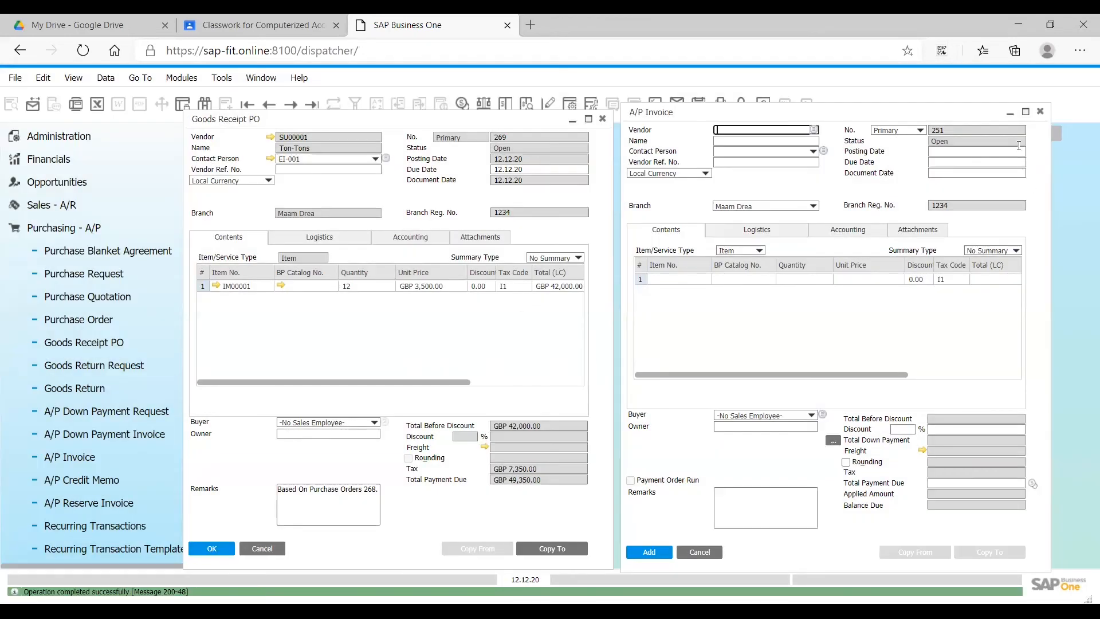
{"action": "left_click", "coordinate": [1040, 111]}
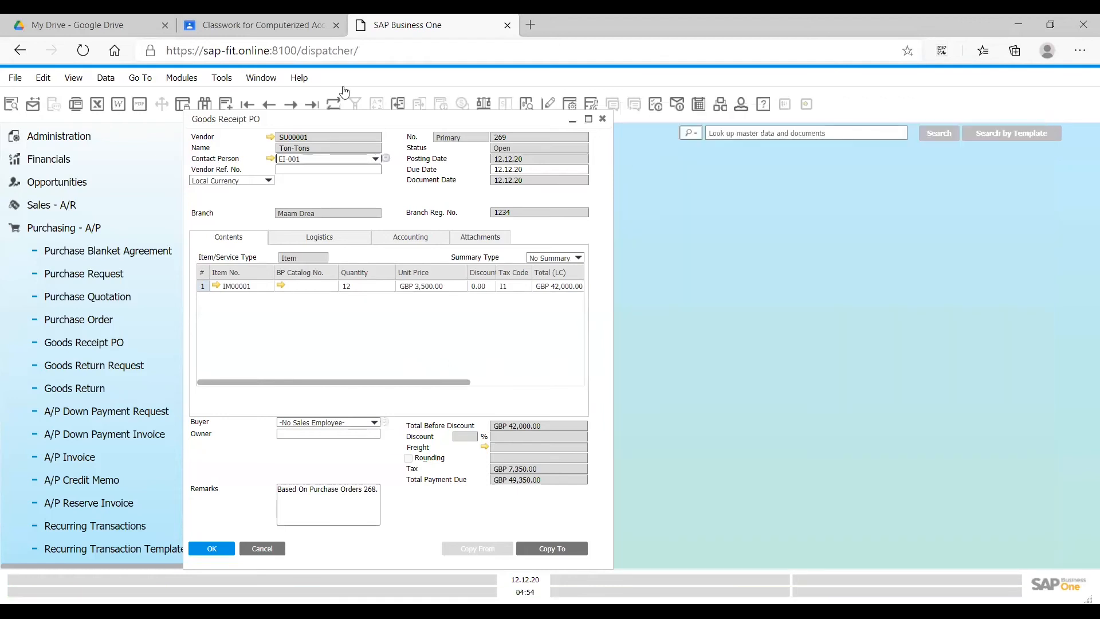
- Browse the goods receipt POs to number 268 for SU00001 and copy it to an A/P Invoice
{"action": "left_click", "coordinate": [289, 107]}
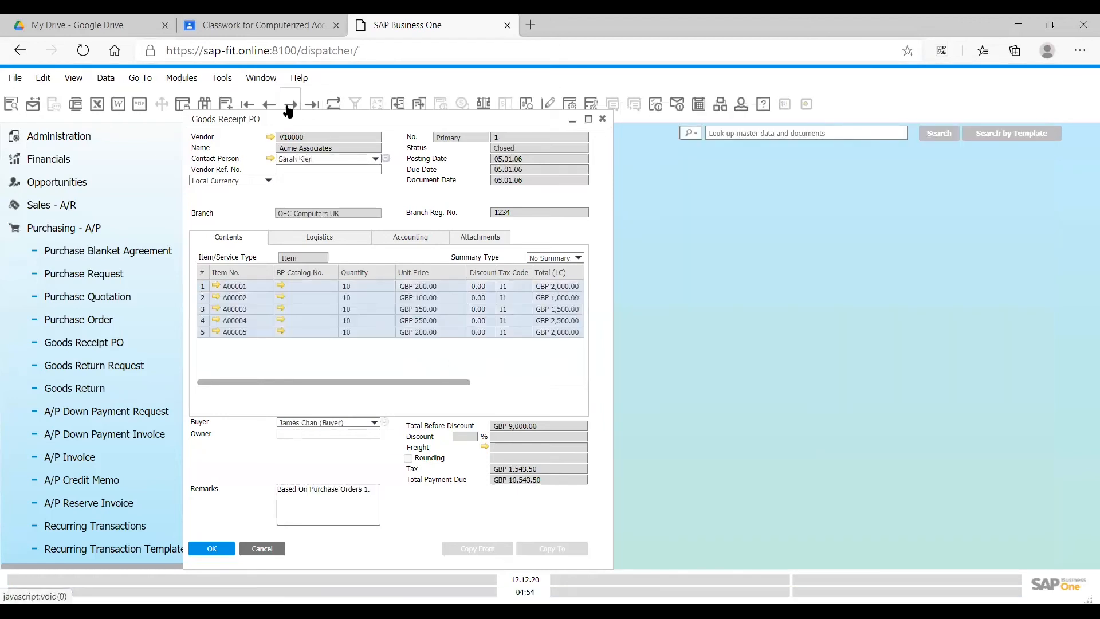
{"action": "left_click", "coordinate": [290, 106]}
{"action": "left_click", "coordinate": [267, 106]}
{"action": "left_click", "coordinate": [268, 107]}
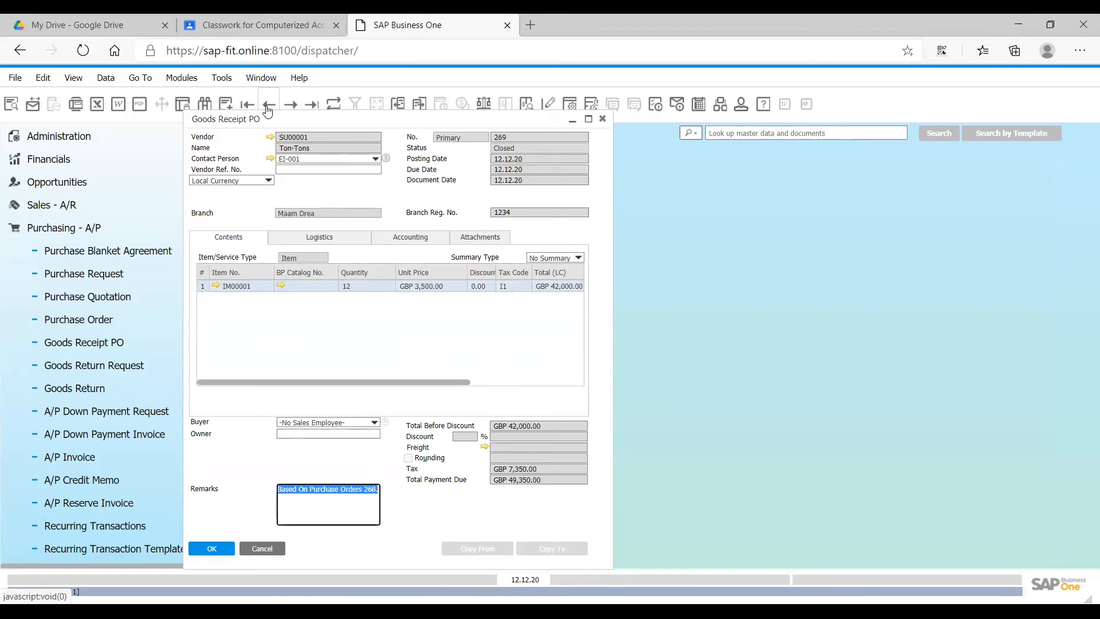
{"action": "left_click", "coordinate": [267, 107]}
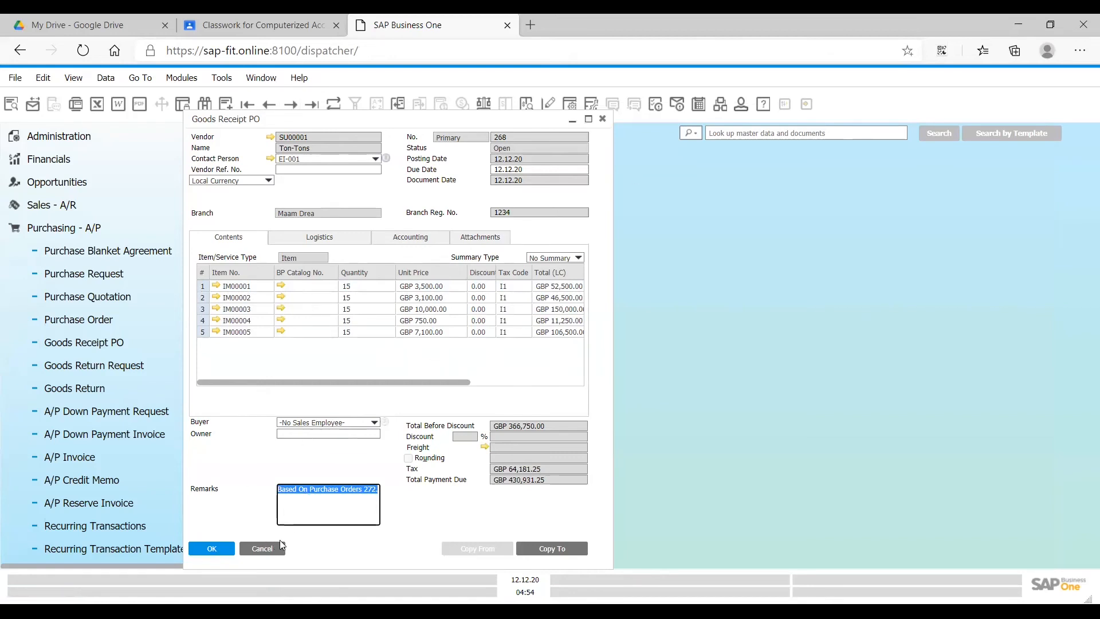
{"action": "left_click", "coordinate": [553, 549]}
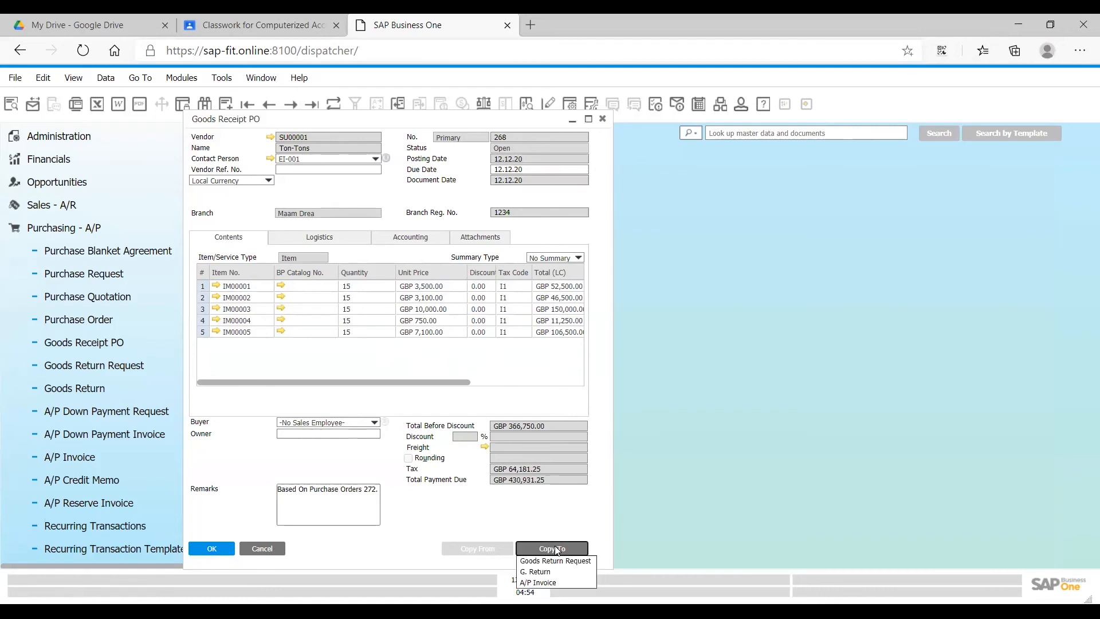
{"action": "left_click", "coordinate": [544, 582]}
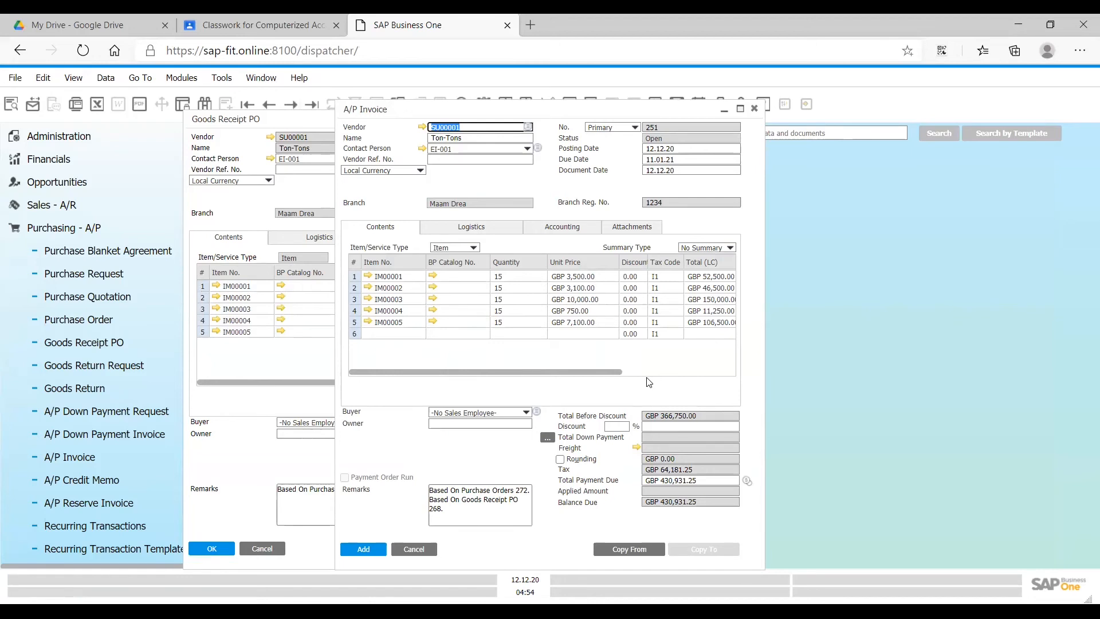
- Set the new A/P invoice's due date to 15.12.20 and add the invoice
{"action": "left_click", "coordinate": [362, 548]}
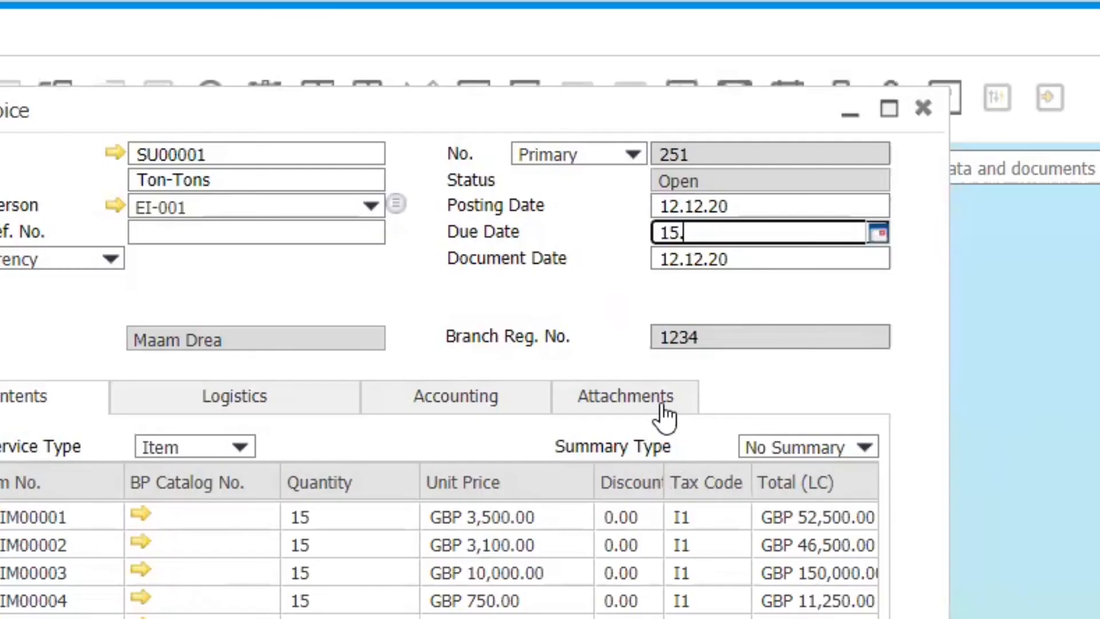
{"action": "type", "text": "12.20"}
{"action": "key", "text": "Tab"}
{"action": "key", "text": "Return"}
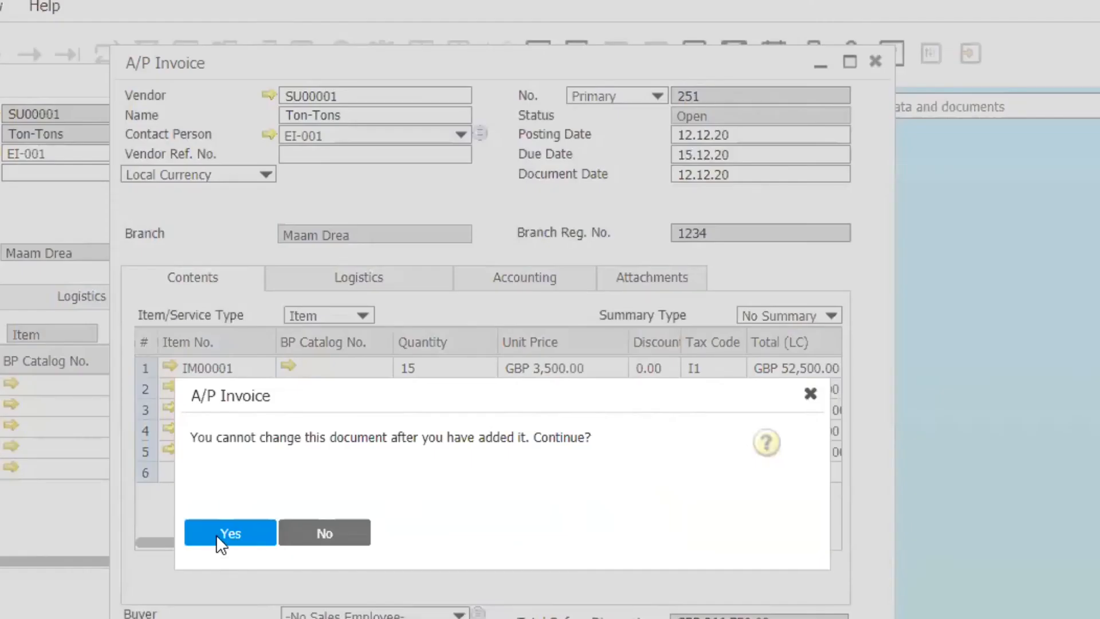
{"action": "left_click", "coordinate": [229, 532]}
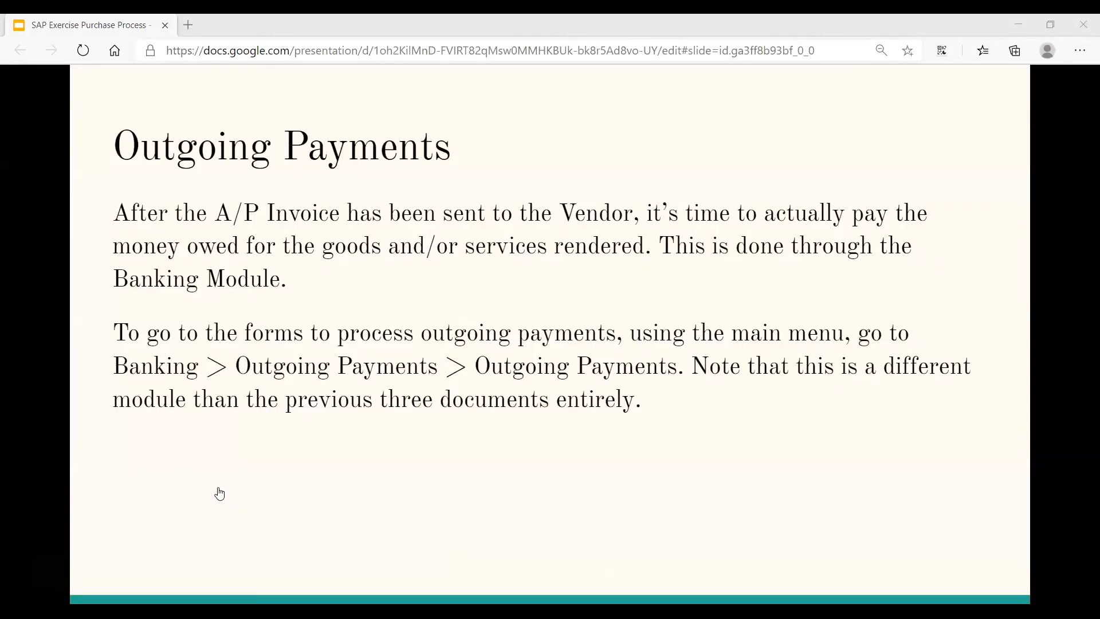
{"action": "key", "text": "Left"}
{"action": "key", "text": "Right"}
{"action": "key", "text": "Right"}
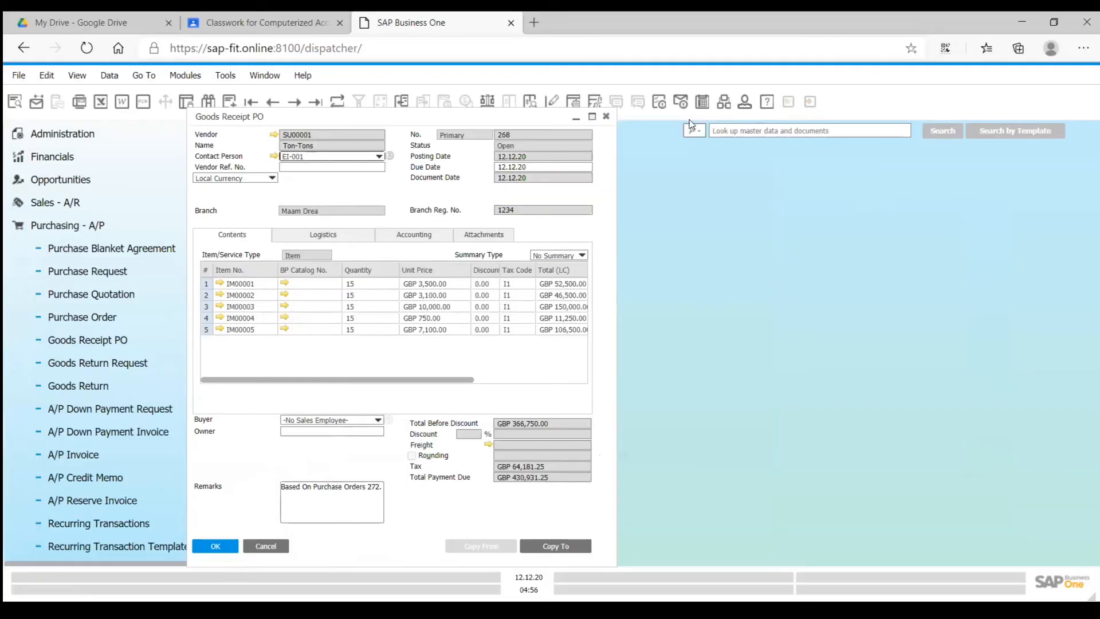
- Close the Goods Receipt PO form and locate the Banking module below the purchasing entries
{"action": "left_click", "coordinate": [606, 117]}
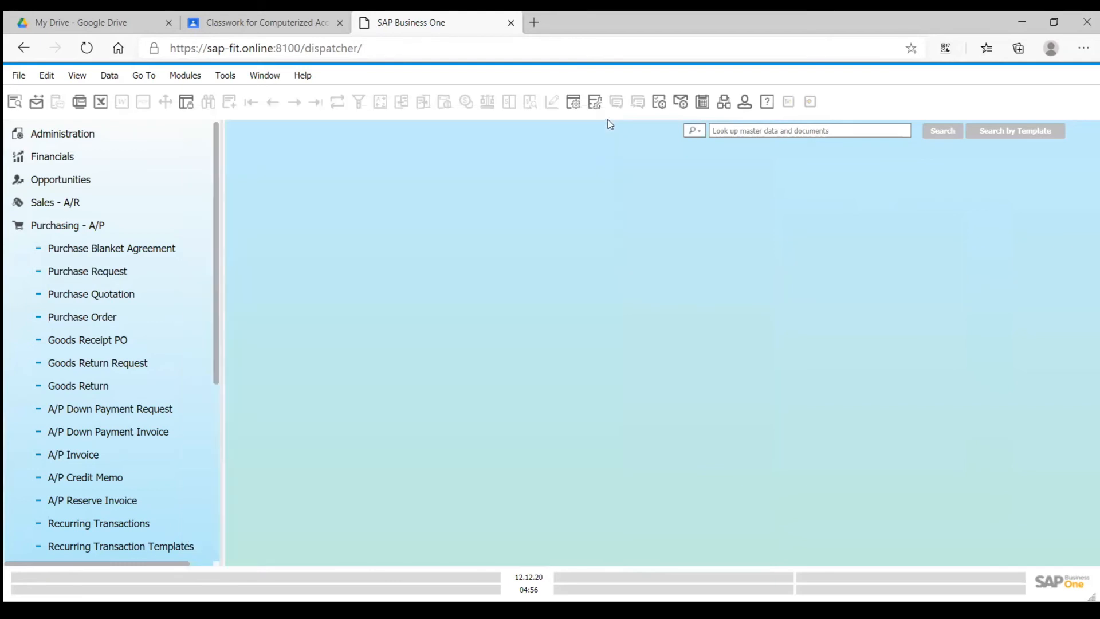
{"action": "left_click", "coordinate": [86, 454]}
{"action": "scroll", "coordinate": [87, 456], "scroll_direction": "down", "scroll_amount": 5}
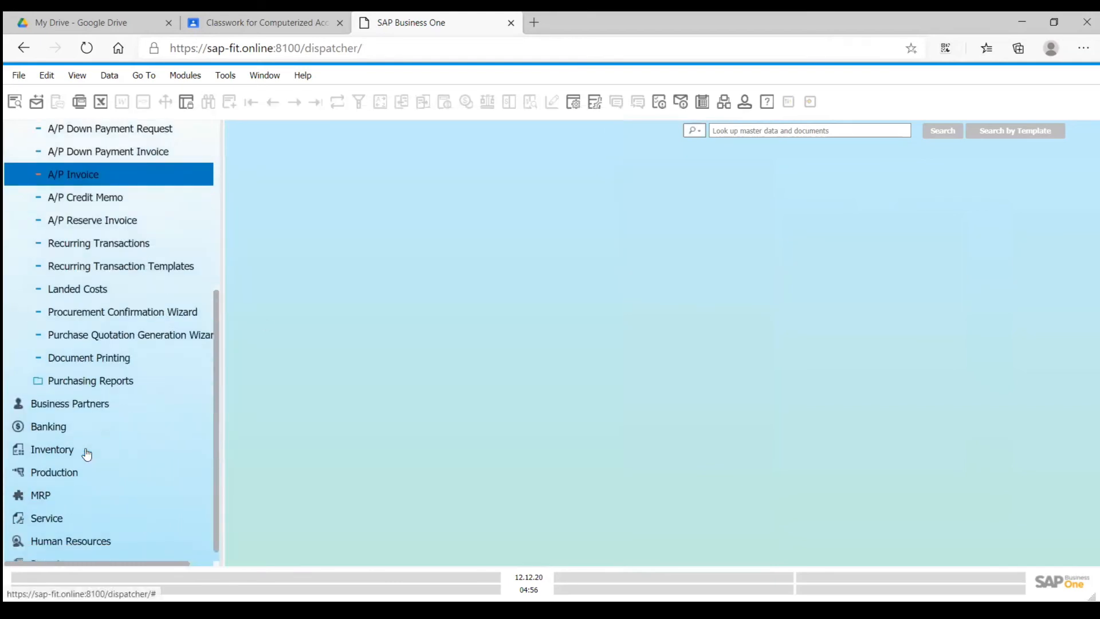
{"action": "left_click", "coordinate": [85, 416]}
{"action": "left_click", "coordinate": [97, 400]}
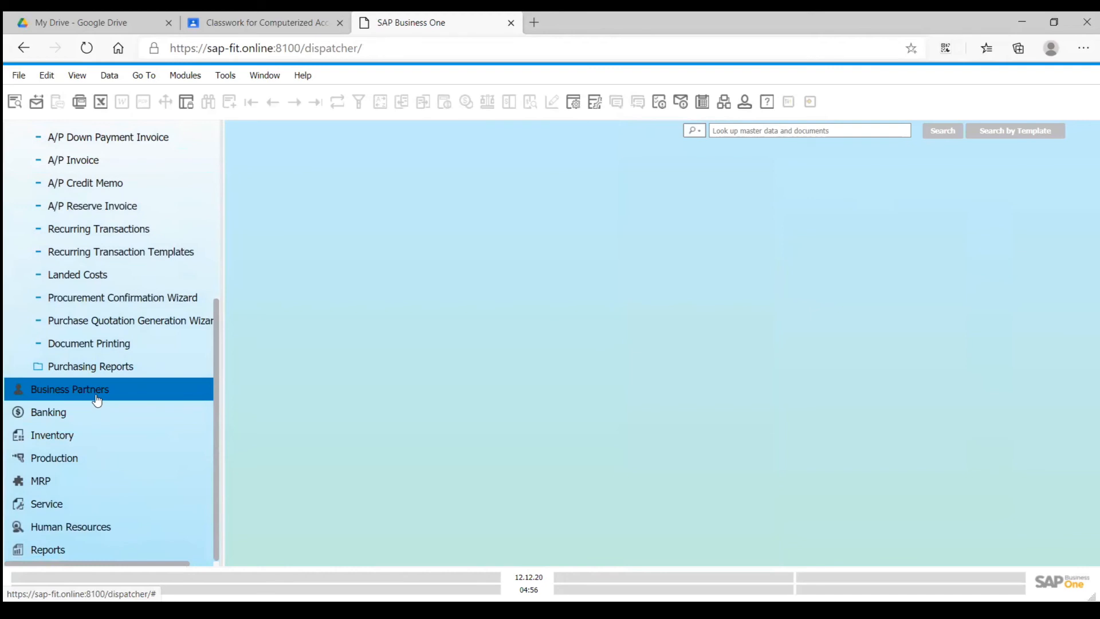
{"action": "left_click", "coordinate": [89, 412]}
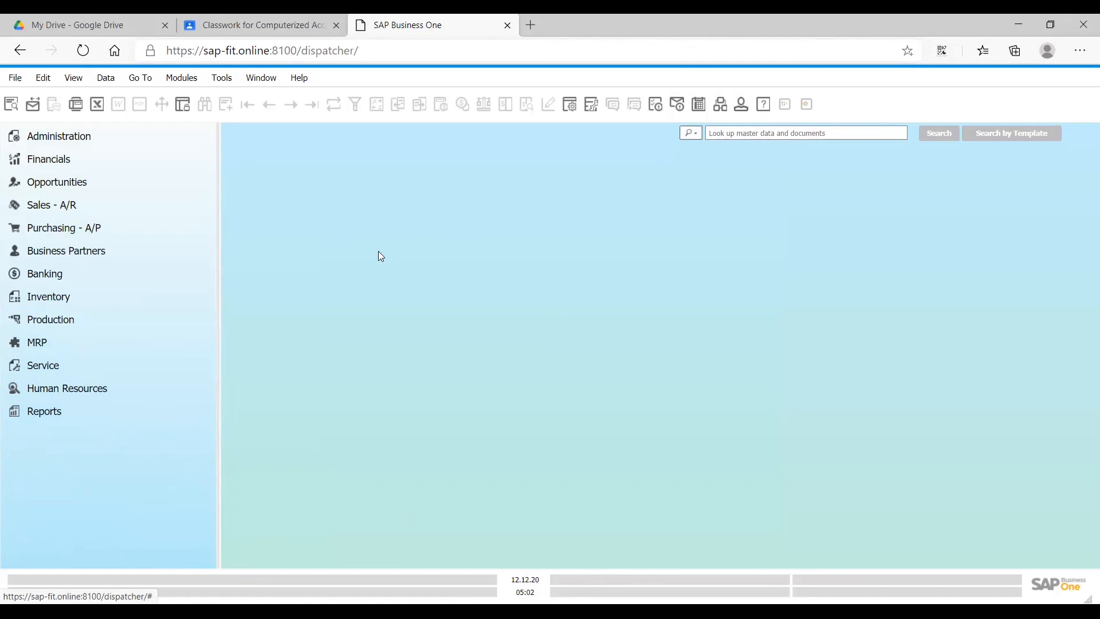
- Open a new Outgoing Payments form under Banking and choose vendor SU00001 (Ton-Tons)
{"action": "left_click", "coordinate": [101, 283]}
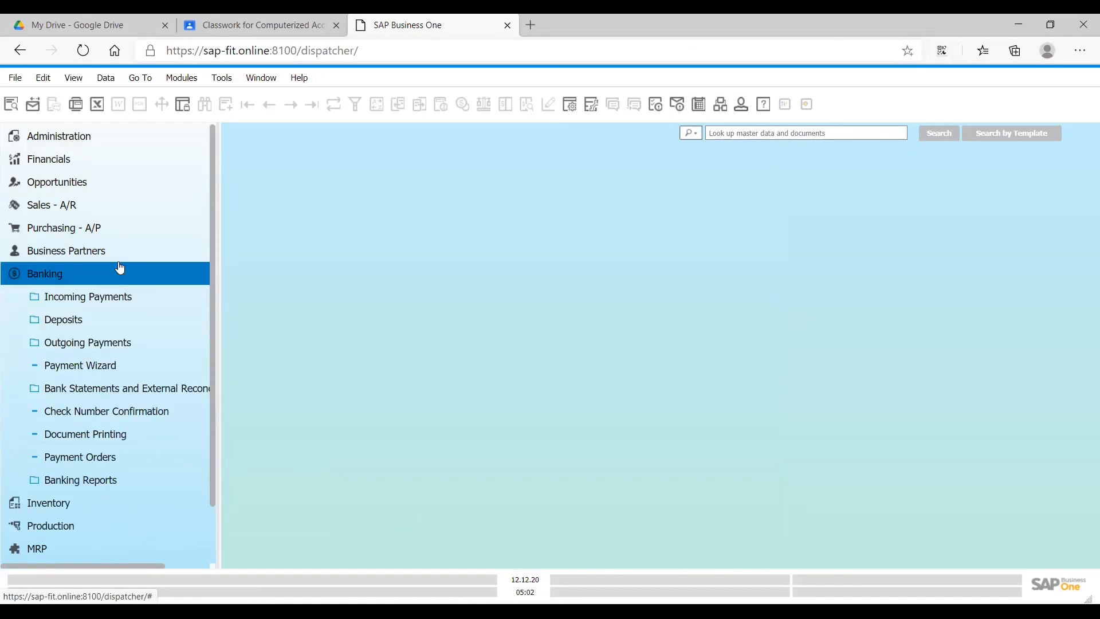
{"action": "left_click", "coordinate": [127, 344]}
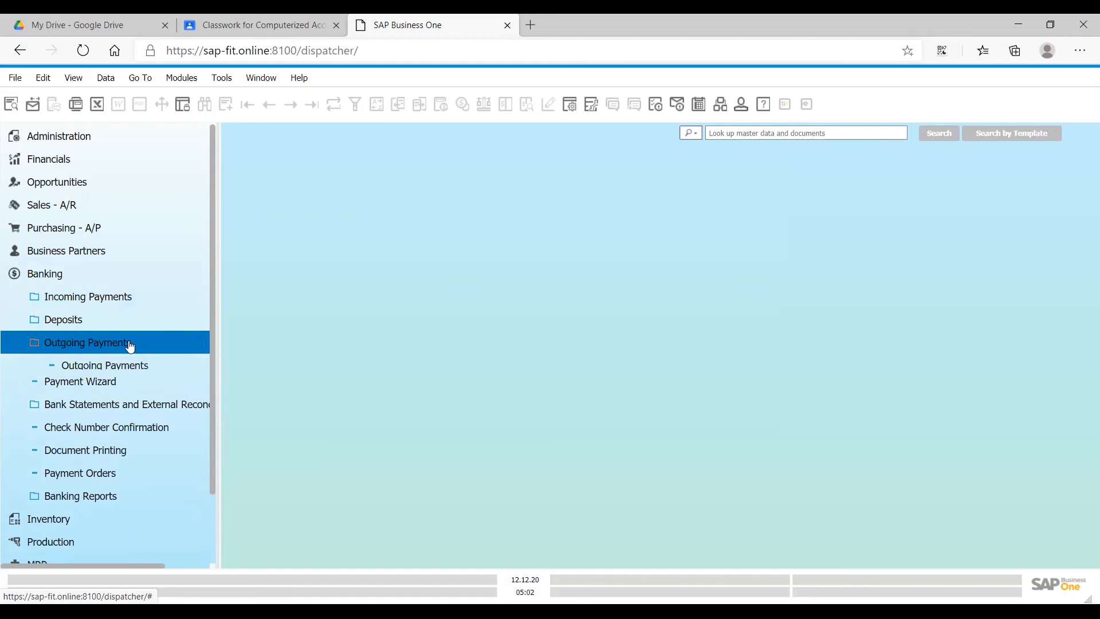
{"action": "left_click", "coordinate": [120, 370]}
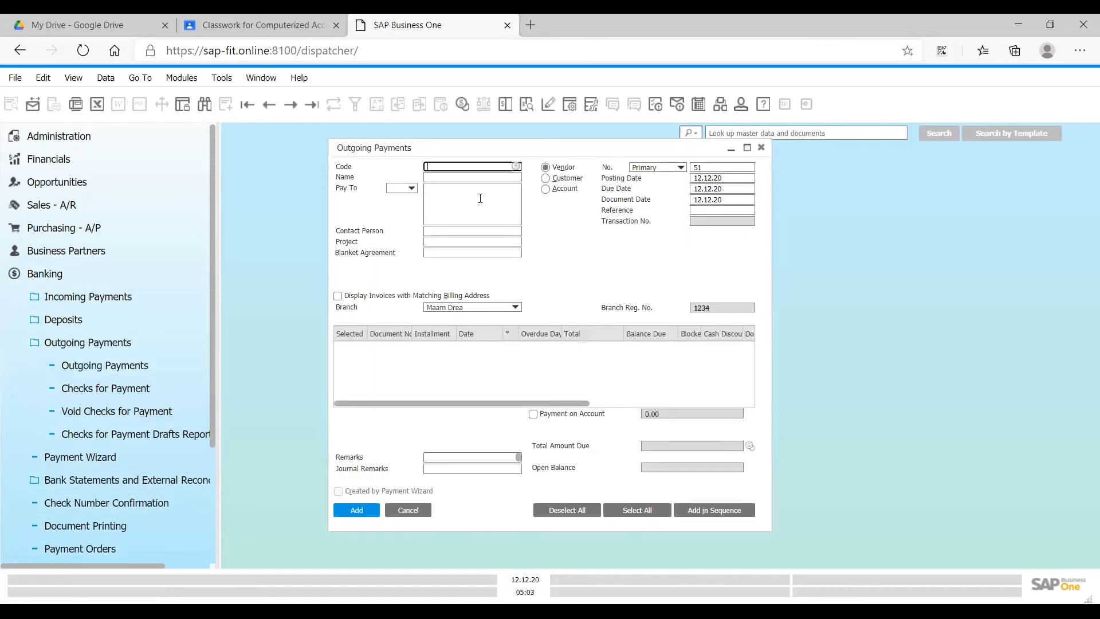
{"action": "left_click", "coordinate": [515, 169]}
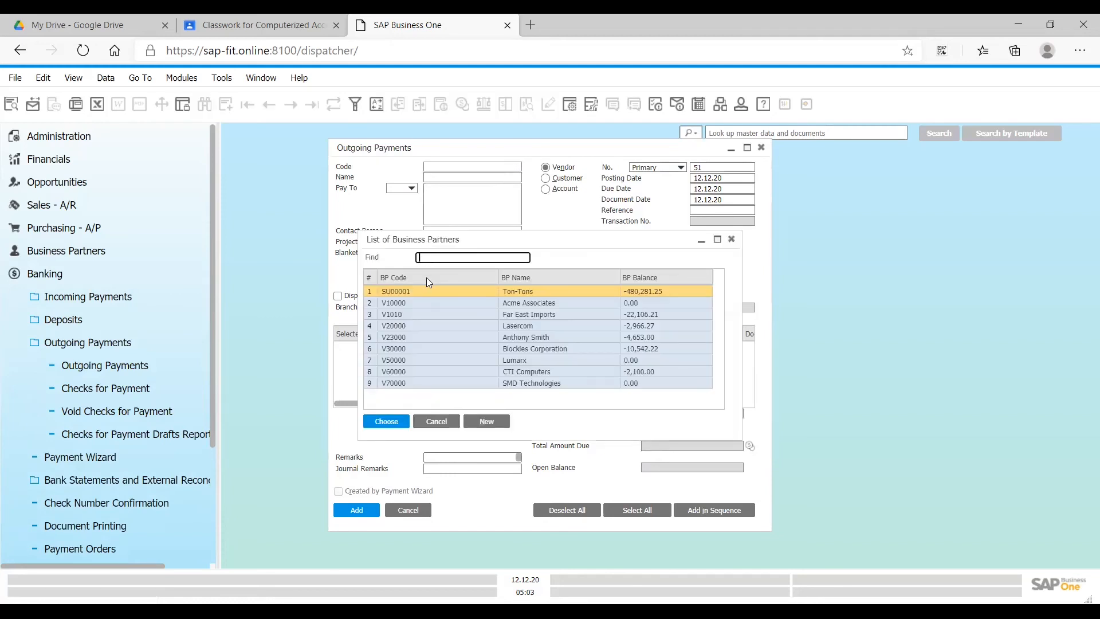
{"action": "left_click", "coordinate": [417, 292]}
{"action": "double_click", "coordinate": [417, 293]}
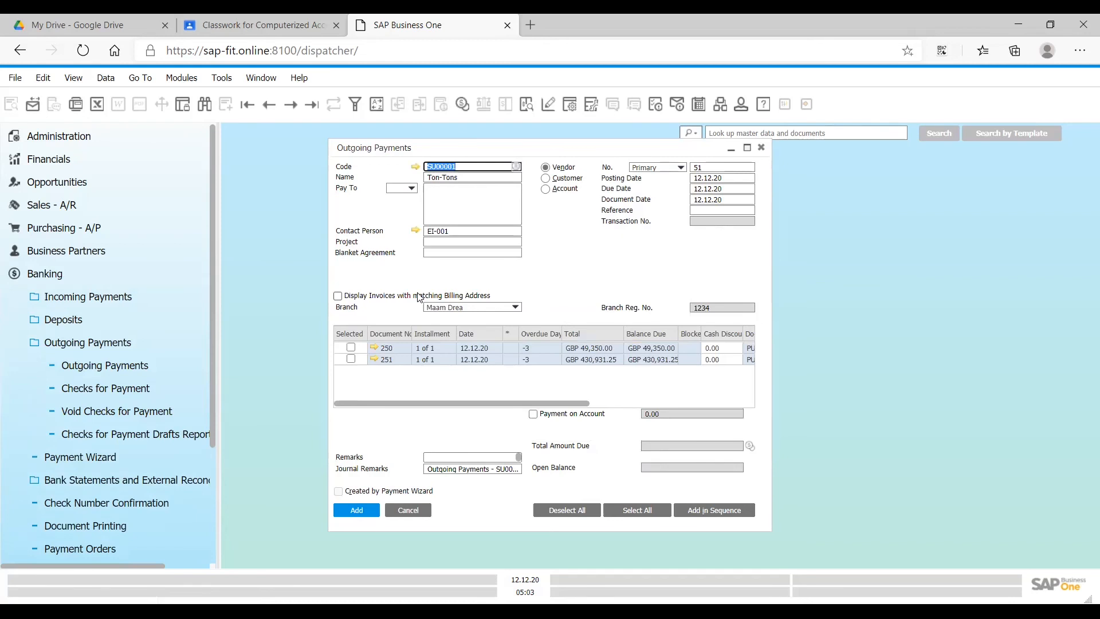
- Select invoices 250 and 251 for payment and open the bank transfer details in Payment Means
{"action": "left_click", "coordinate": [351, 348]}
{"action": "left_click", "coordinate": [351, 348]}
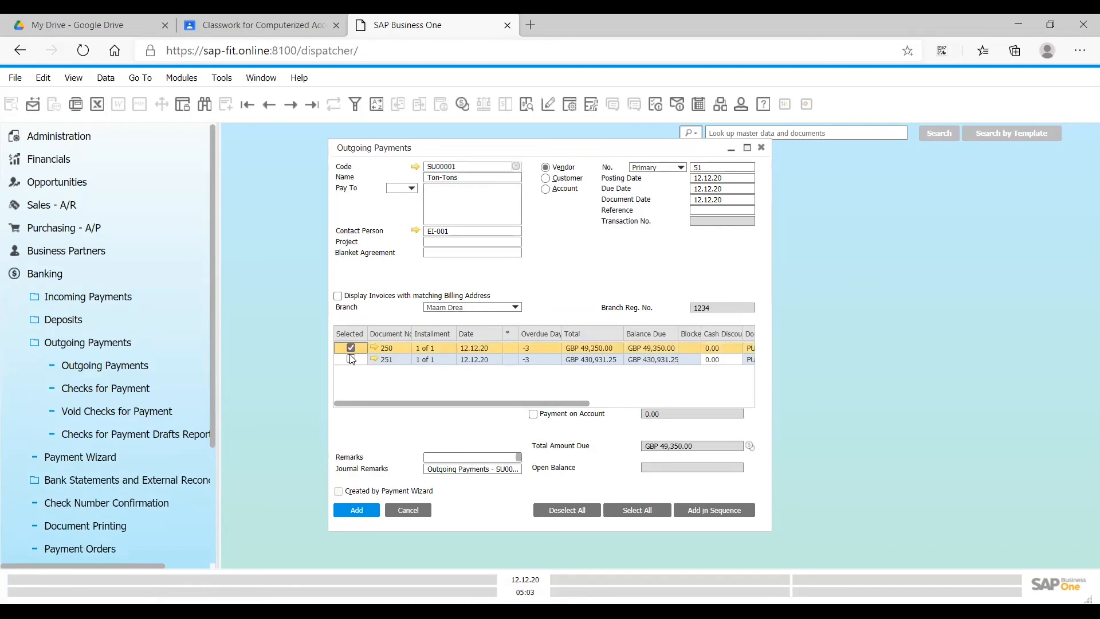
{"action": "left_click", "coordinate": [351, 359]}
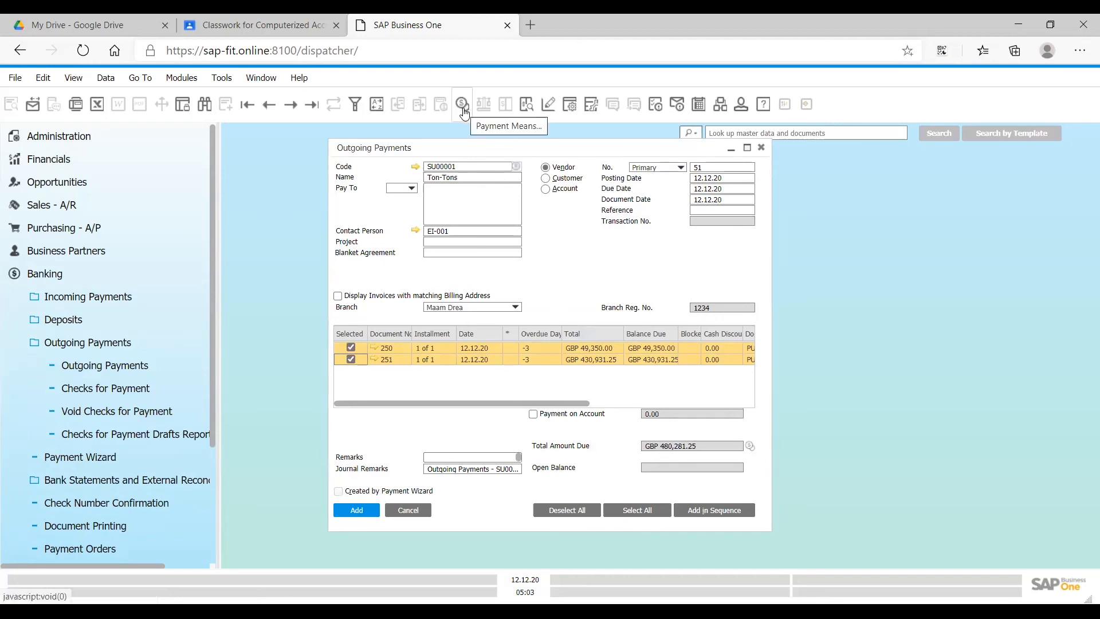
{"action": "right_click", "coordinate": [568, 234]}
{"action": "left_click", "coordinate": [596, 278]}
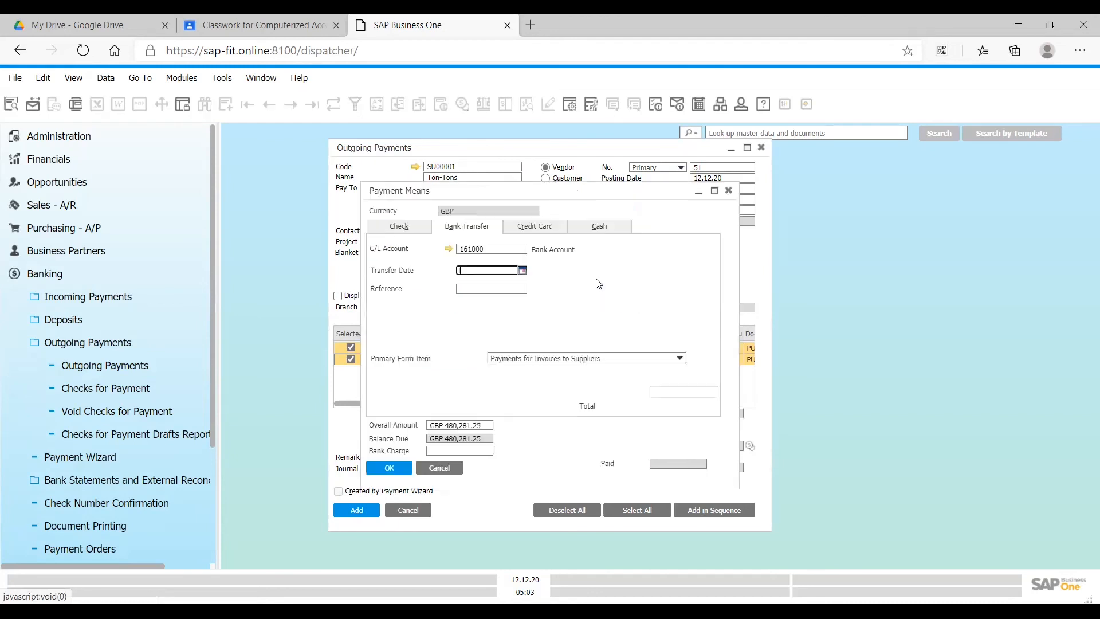
- Examine the list of accounts offered for the bank transfer's G/L account and leave it without choosing one
{"action": "double_click", "coordinate": [496, 248]}
{"action": "left_click", "coordinate": [522, 247]}
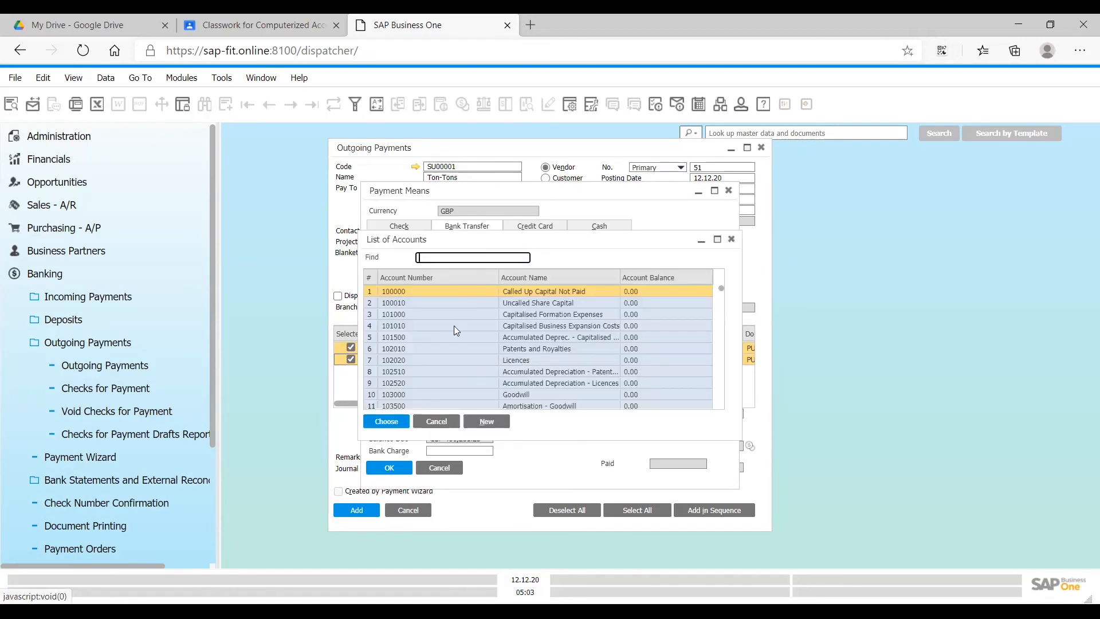
{"action": "scroll", "coordinate": [452, 345], "scroll_direction": "down", "scroll_amount": 7}
{"action": "scroll", "coordinate": [451, 345], "scroll_direction": "up", "scroll_amount": 8}
{"action": "left_click", "coordinate": [440, 427]}
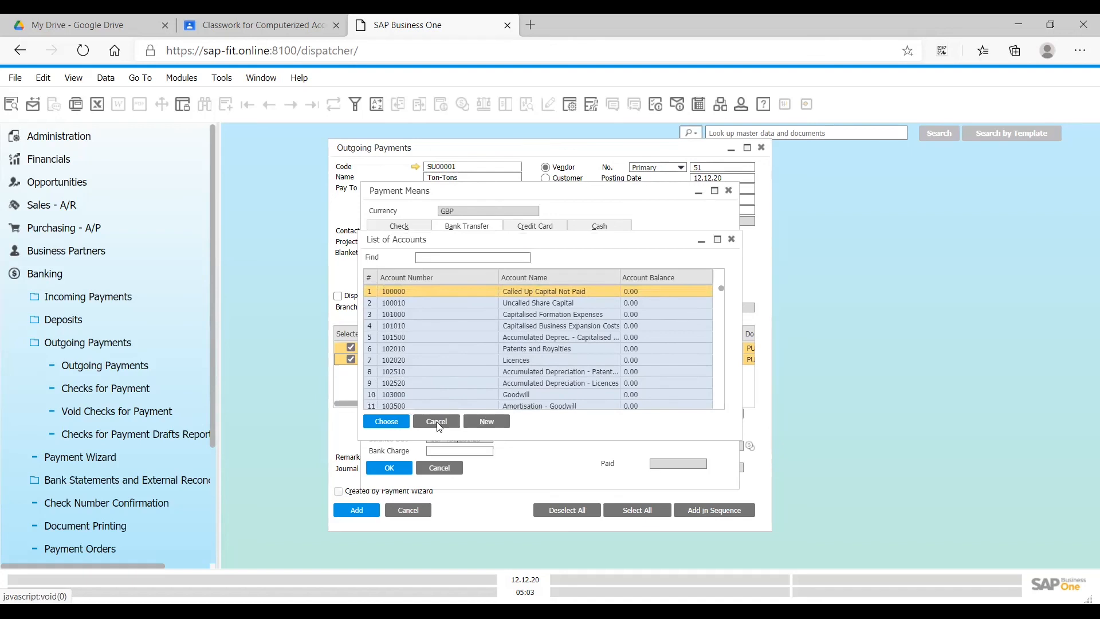
{"action": "left_click", "coordinate": [437, 421]}
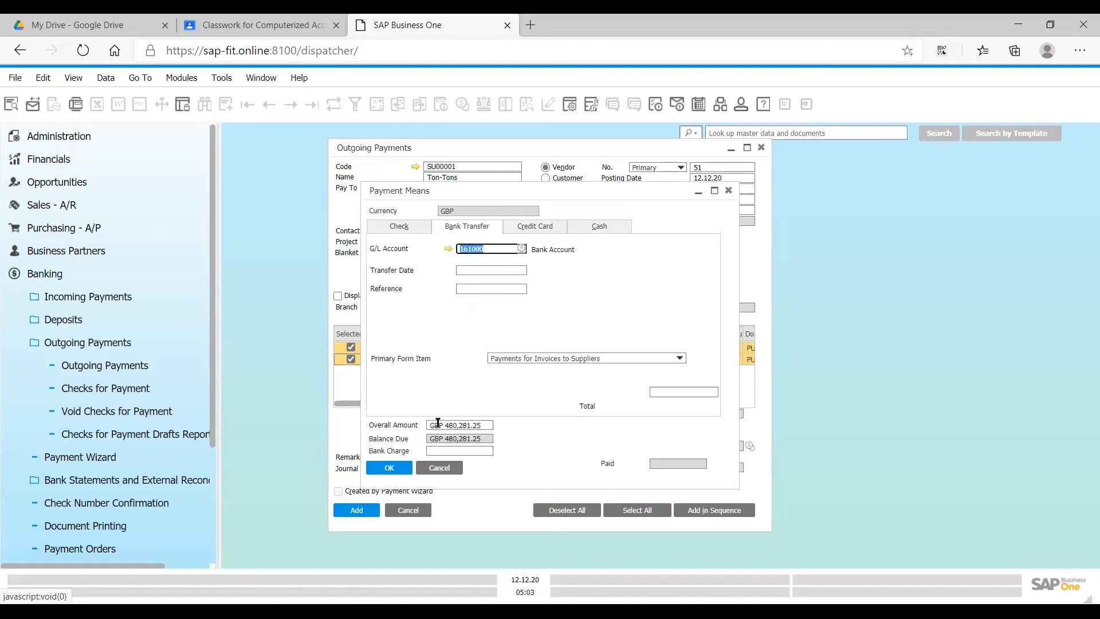
- Set the transfer date to 12.12.20, copy the balance due into the bank transfer total, and move Payment Means beside the payment form
{"action": "left_click", "coordinate": [508, 271]}
{"action": "type", "text": "12"}
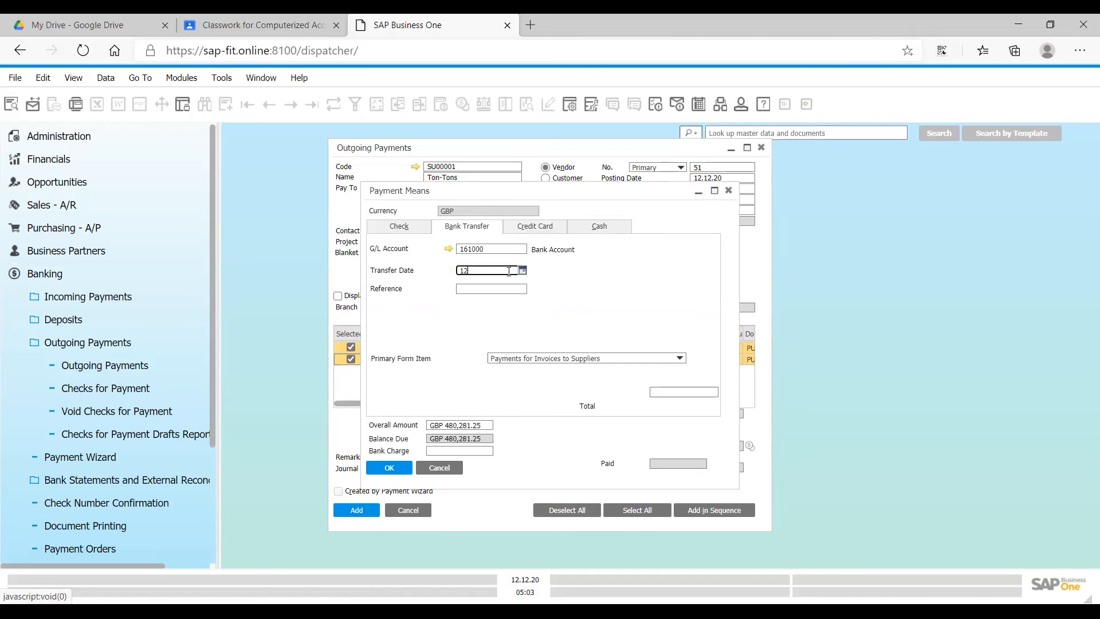
{"action": "type", "text": ".12.20"}
{"action": "left_click", "coordinate": [675, 390]}
{"action": "right_click", "coordinate": [675, 392]}
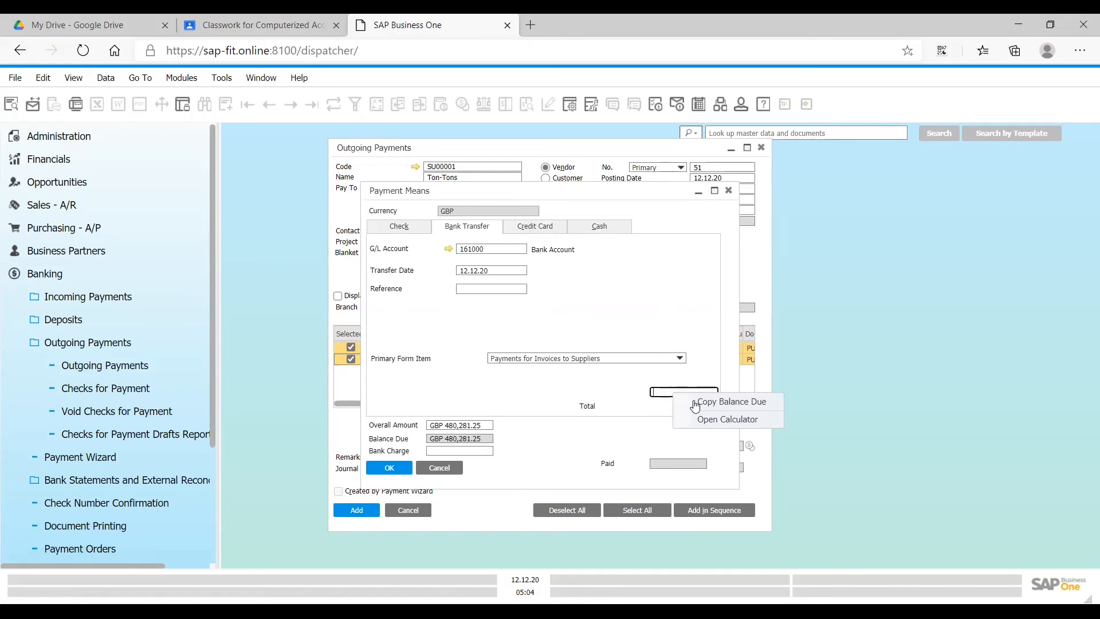
{"action": "left_click", "coordinate": [695, 402]}
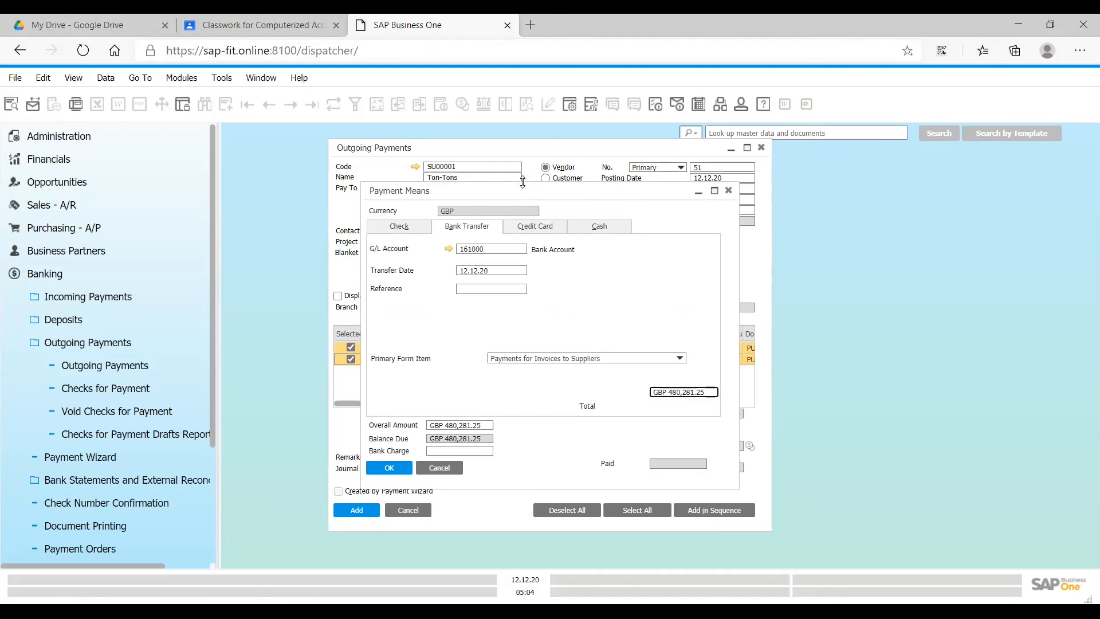
{"action": "left_click_drag", "start_coordinate": [523, 184], "coordinate": [884, 216]}
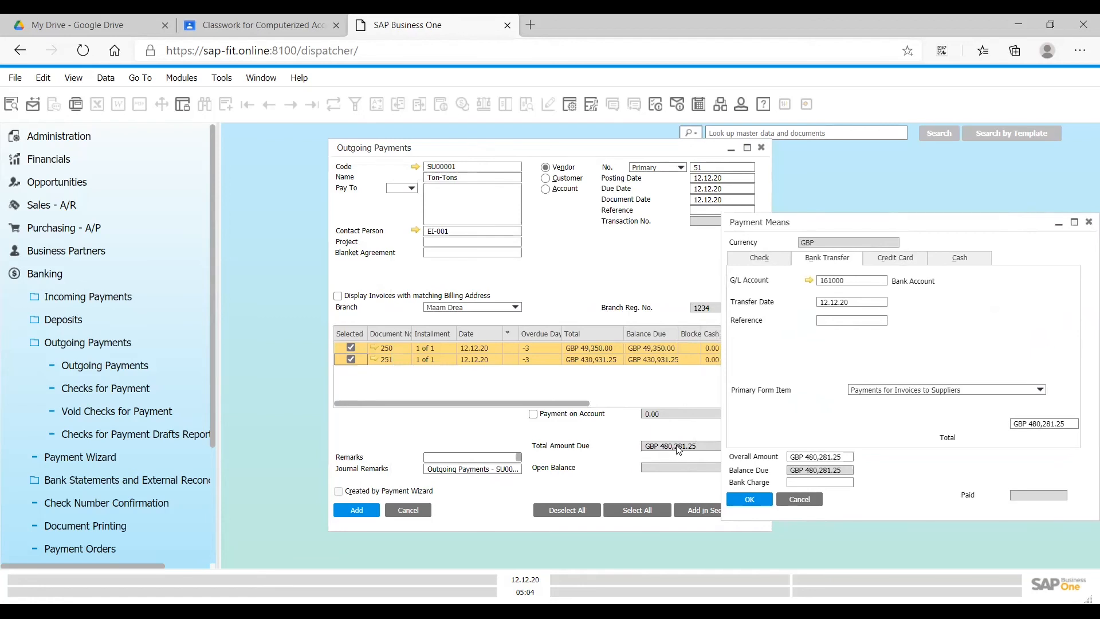
- Move Payment Means back over the payment form and review the primary form item options, keeping Payments for Invoices to Suppliers
{"action": "left_click_drag", "start_coordinate": [950, 220], "coordinate": [491, 175]}
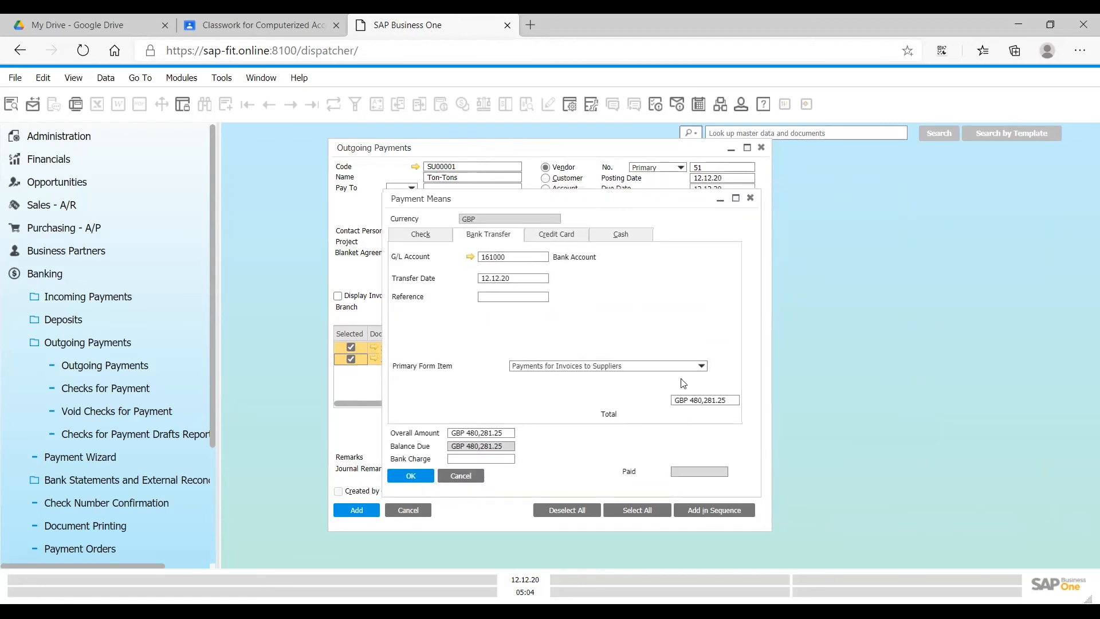
{"action": "right_click", "coordinate": [696, 409]}
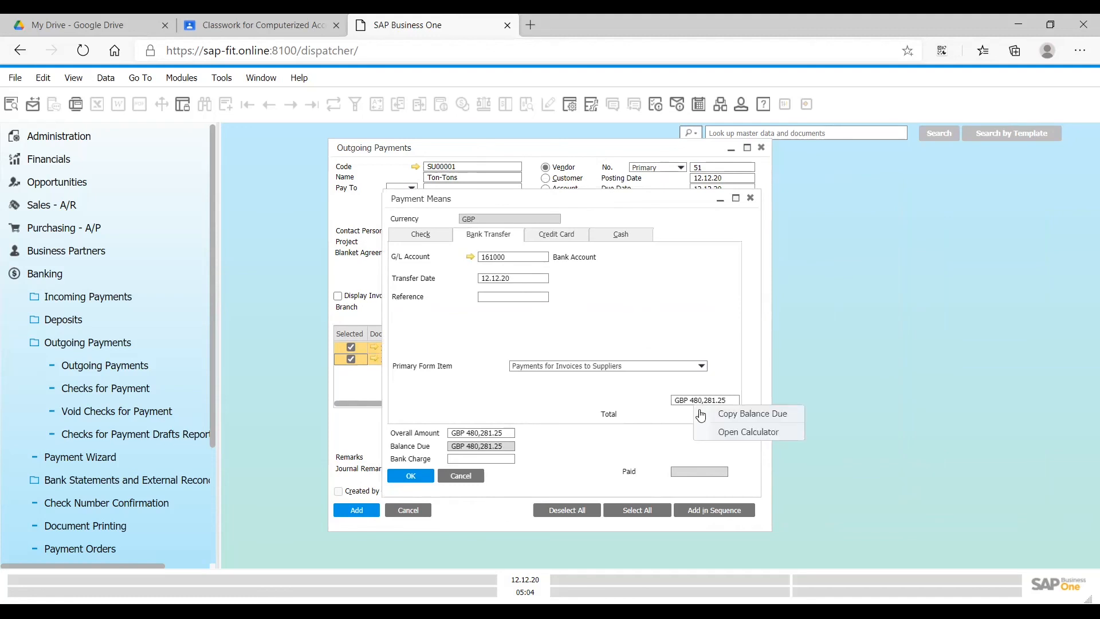
{"action": "left_click", "coordinate": [549, 454]}
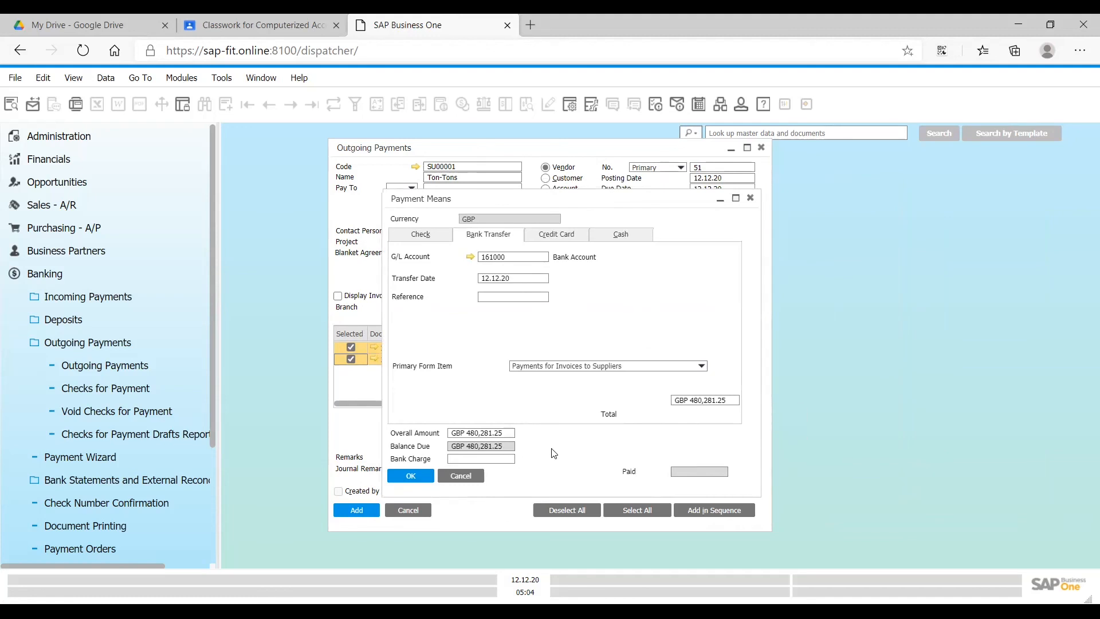
{"action": "left_click", "coordinate": [565, 369]}
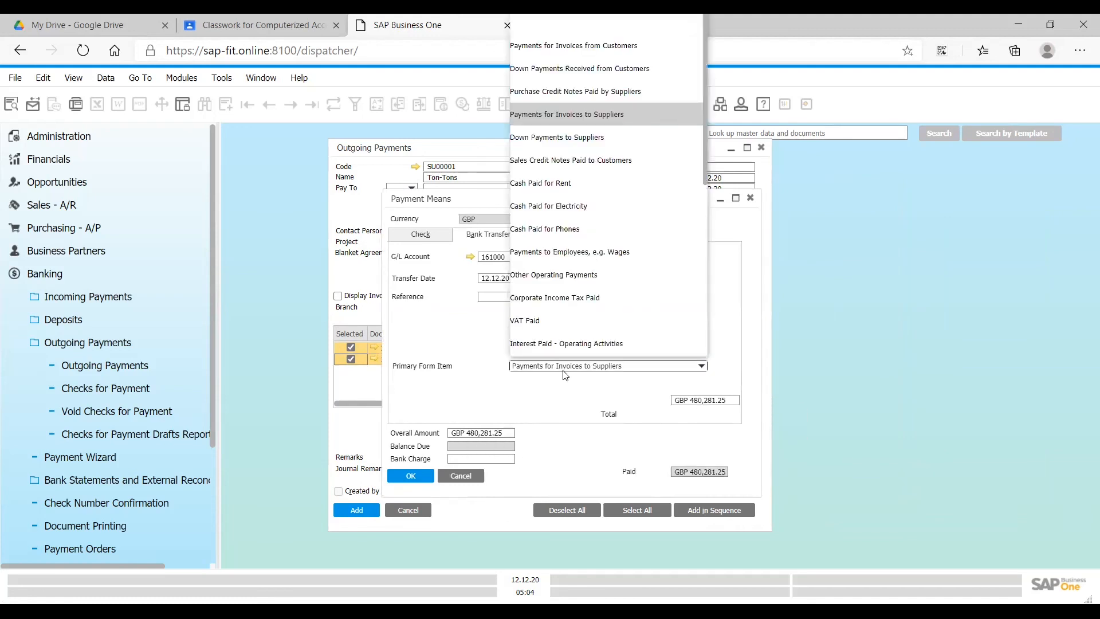
{"action": "left_click", "coordinate": [551, 413]}
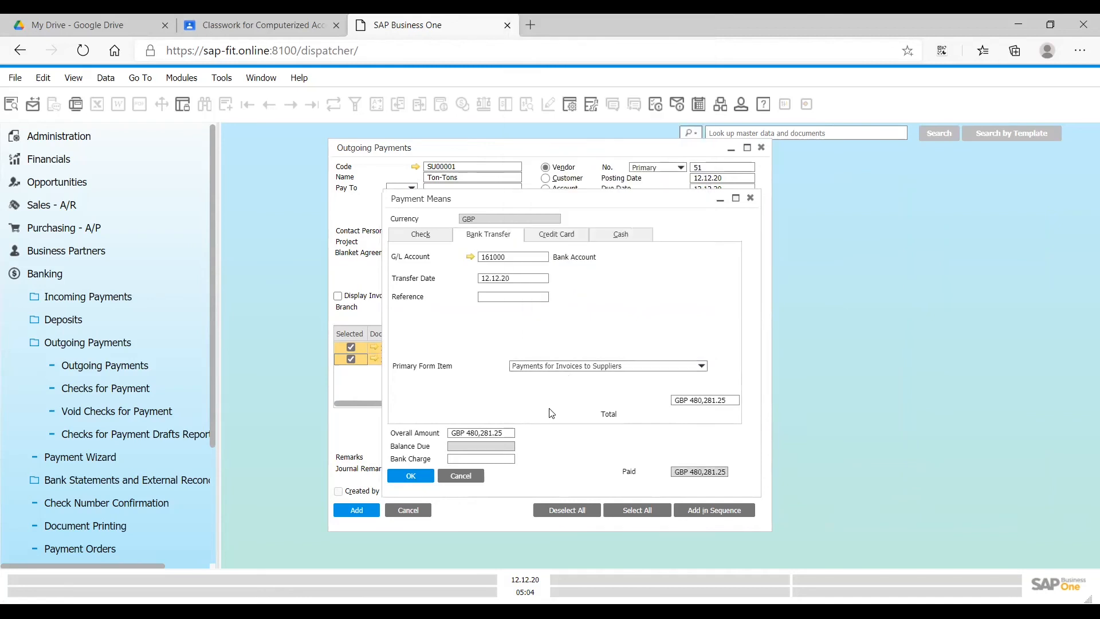
- Accept the bank transfer payment means and add the outgoing payment for vendor SU00001's invoices 250 and 251
{"action": "left_click", "coordinate": [423, 482]}
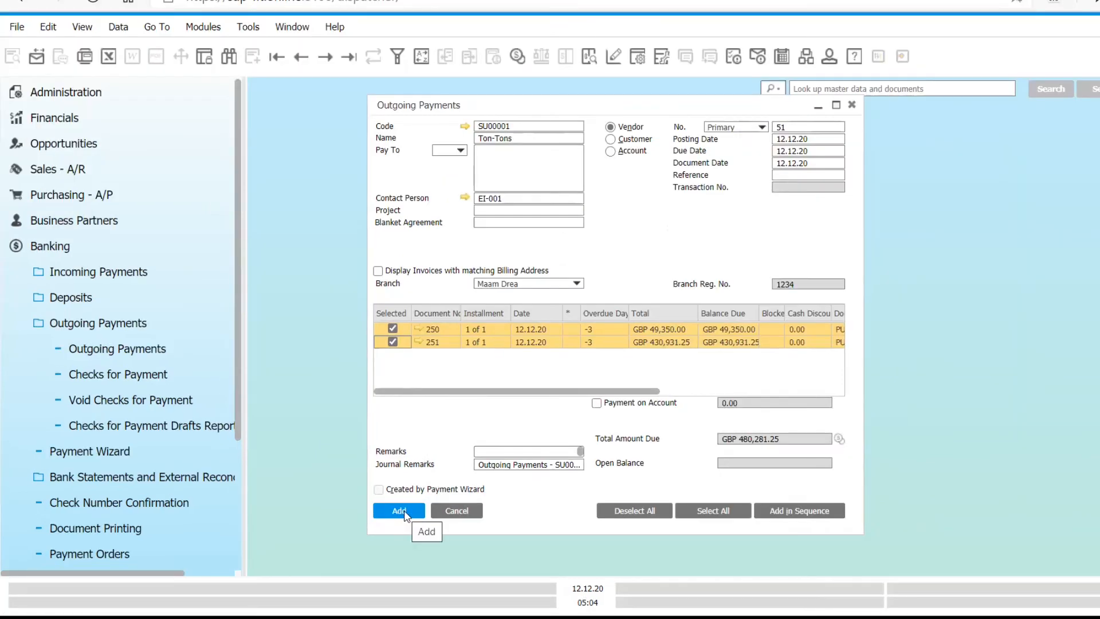
{"action": "left_click", "coordinate": [404, 512]}
{"action": "left_click", "coordinate": [458, 351]}
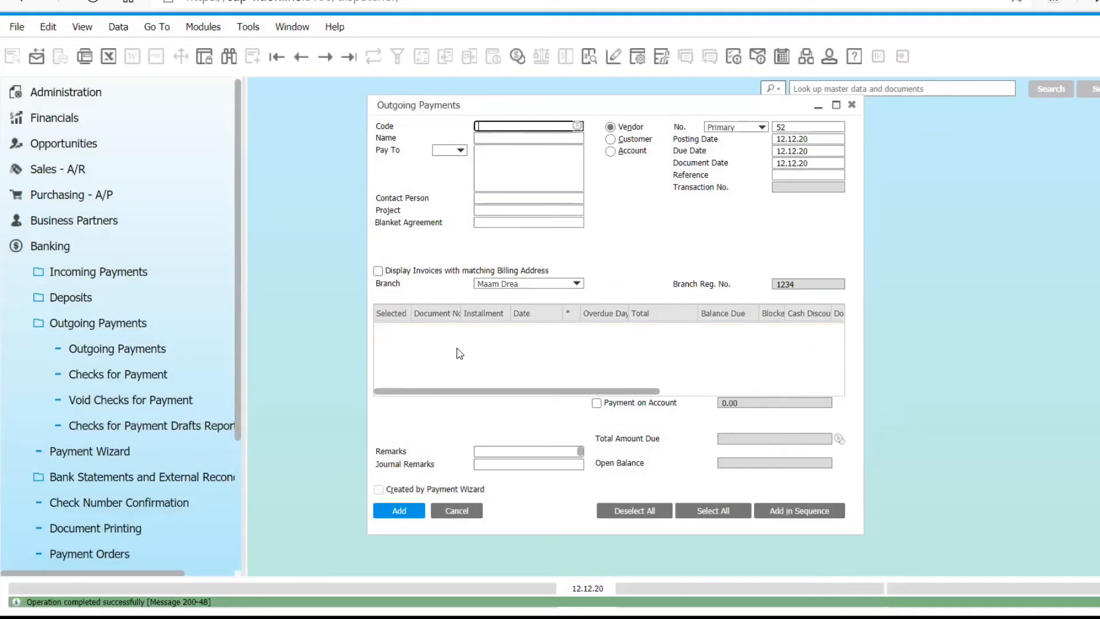